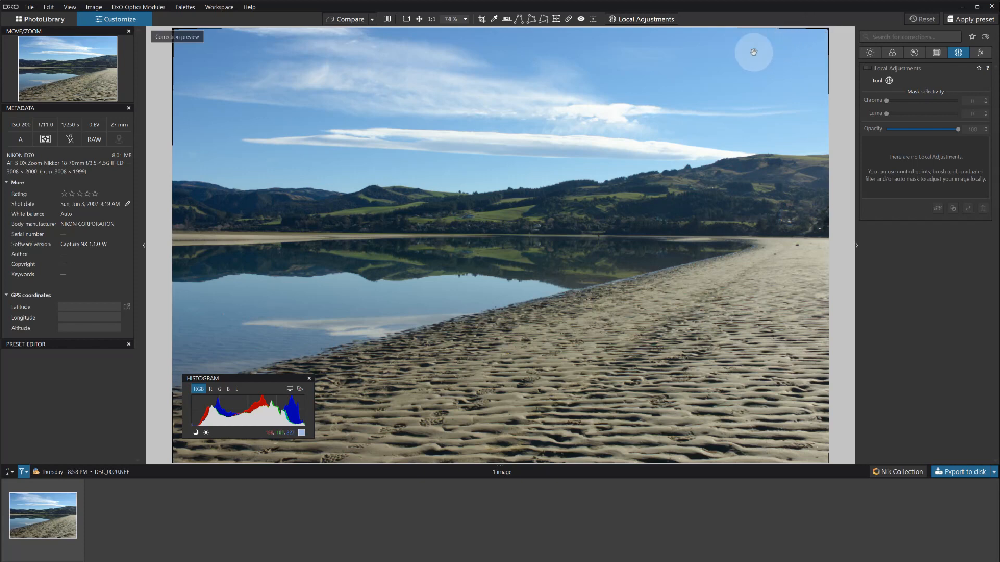
Activate ReShape with an 8 by 8 grid and pull the grid points around the photo's upper-right corner outward over the dark edges.
click(556, 20)
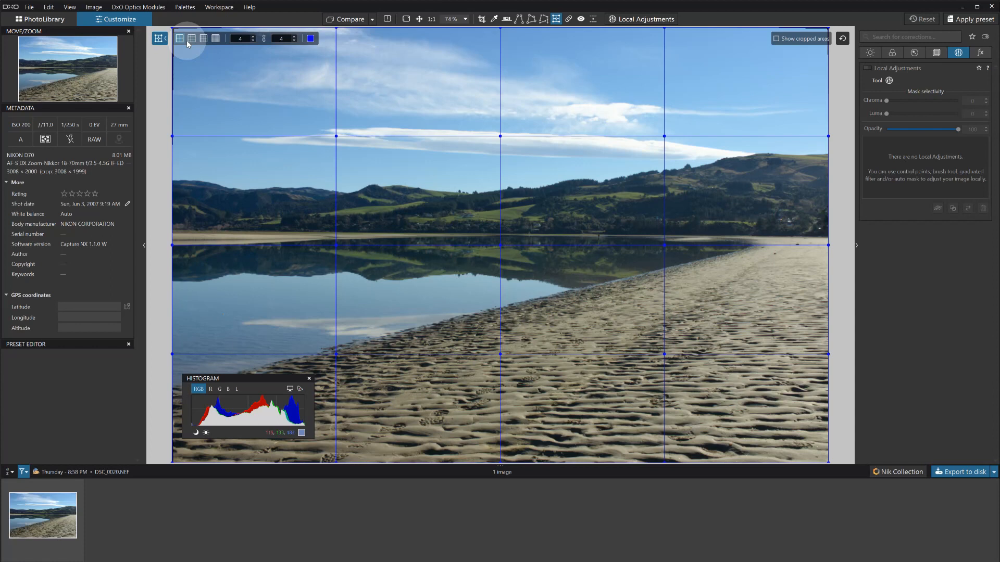
click(204, 38)
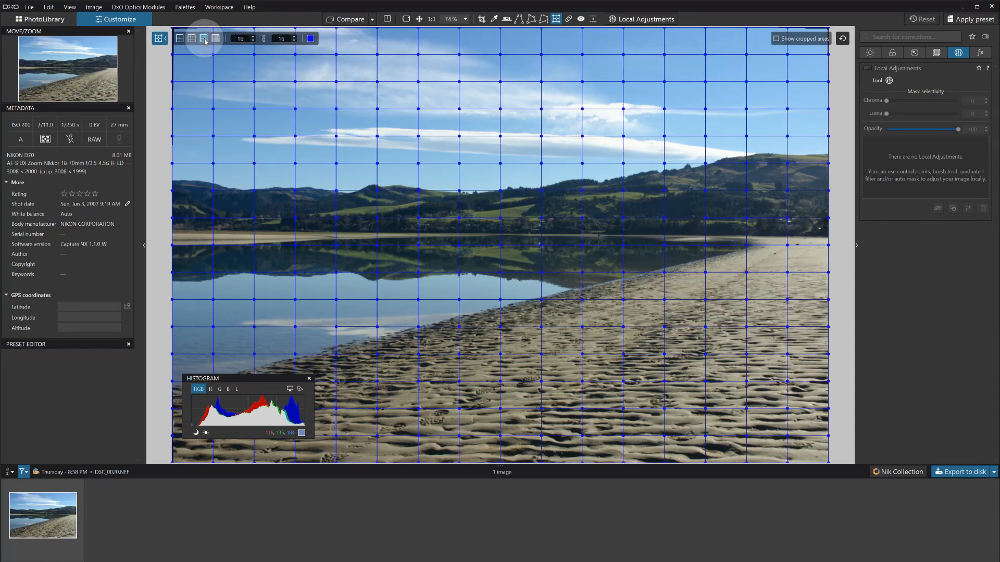
click(191, 38)
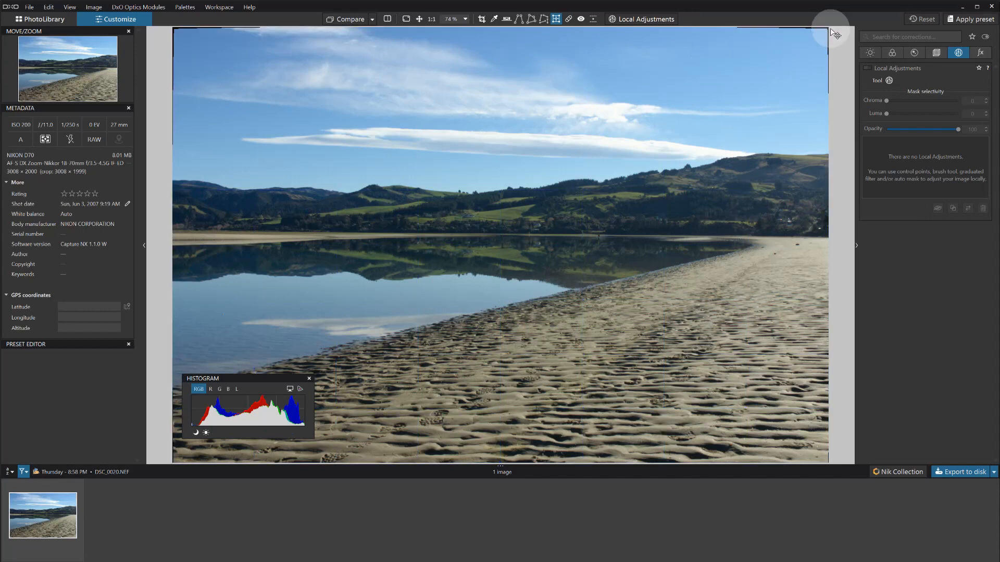
drag(828, 30, 830, 82)
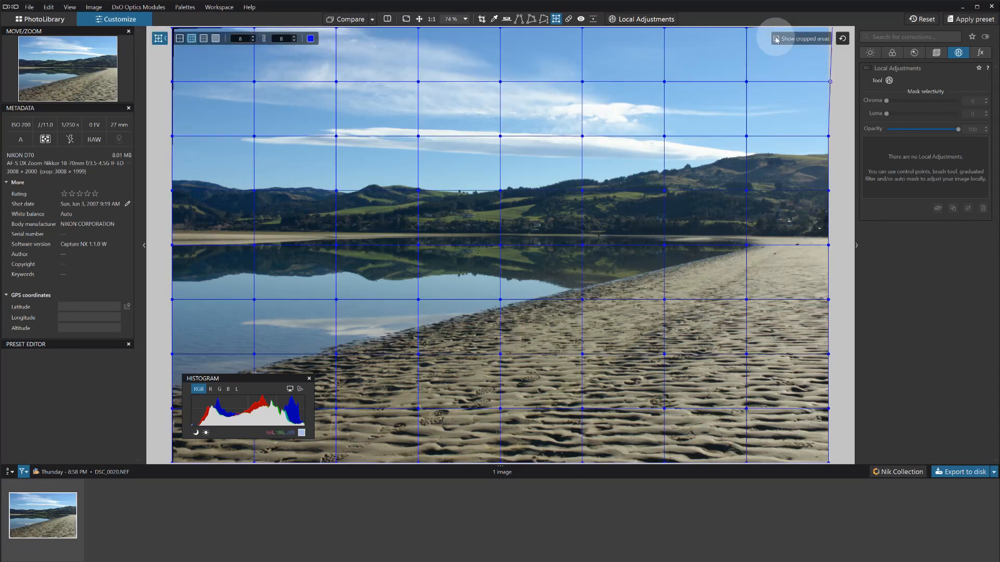
click(746, 27)
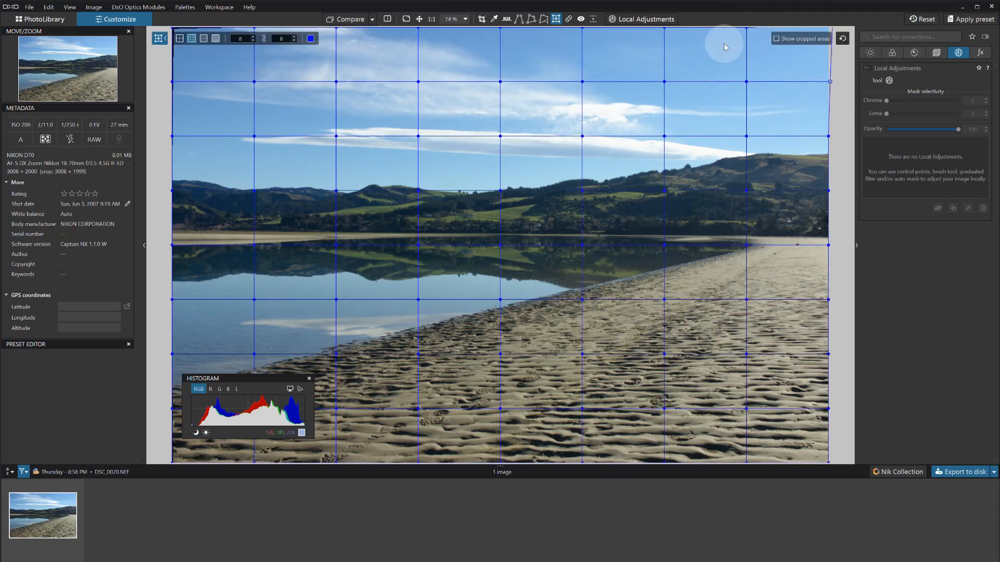
Try to pull the ReShape grid points around the photo's upper-left corner outward, and dismiss the error report without sending it.
click(466, 19)
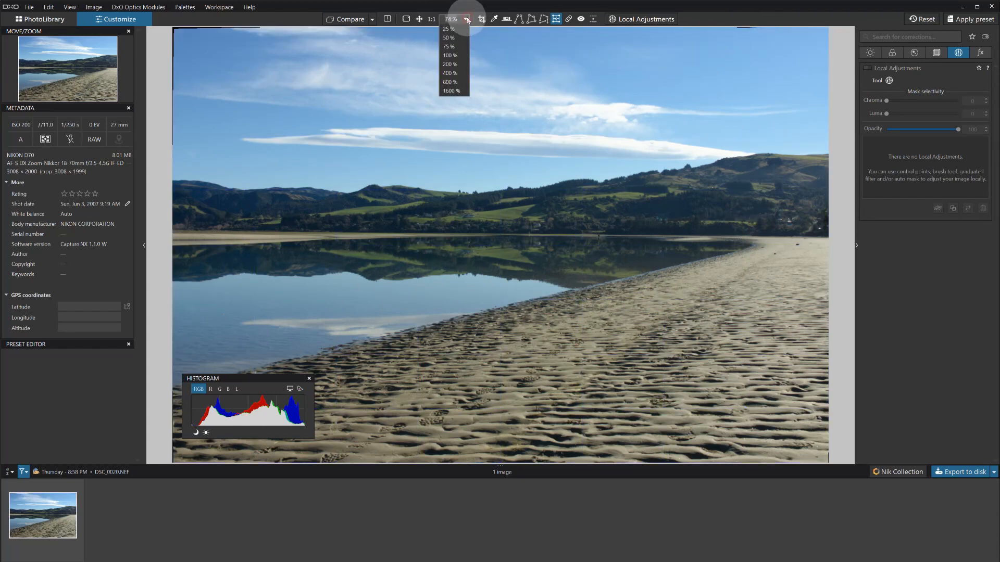
click(448, 38)
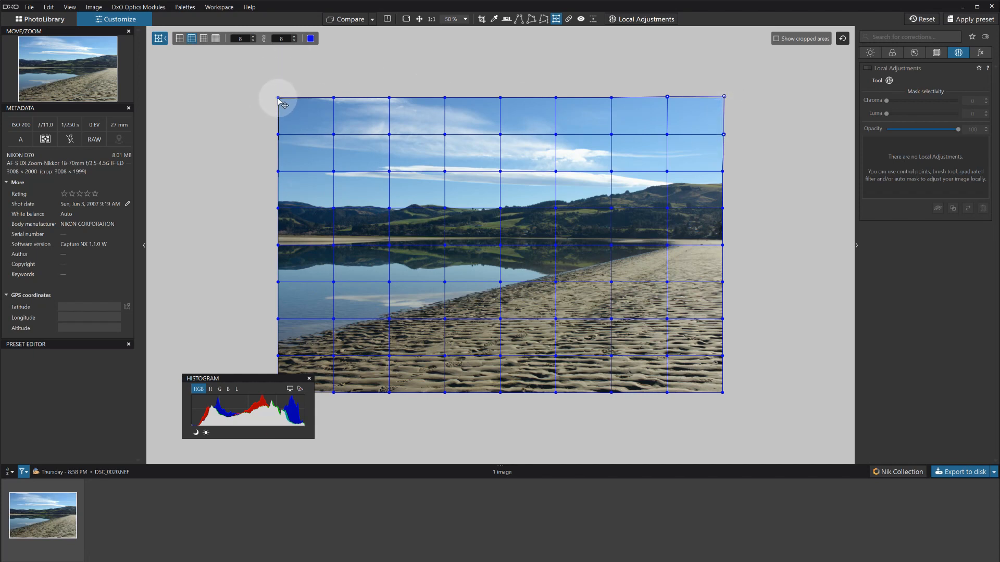
drag(279, 99, 277, 96)
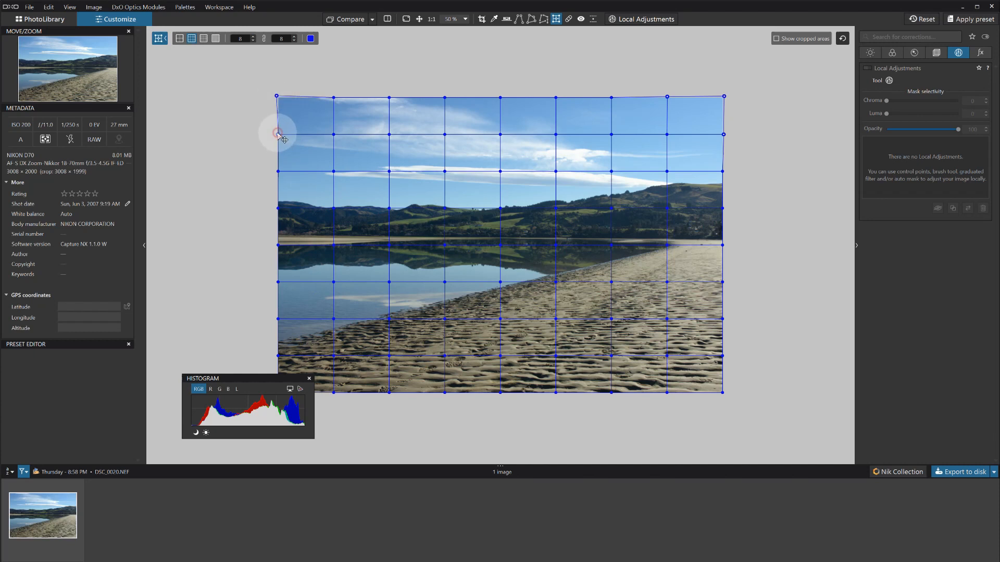
drag(278, 133, 276, 135)
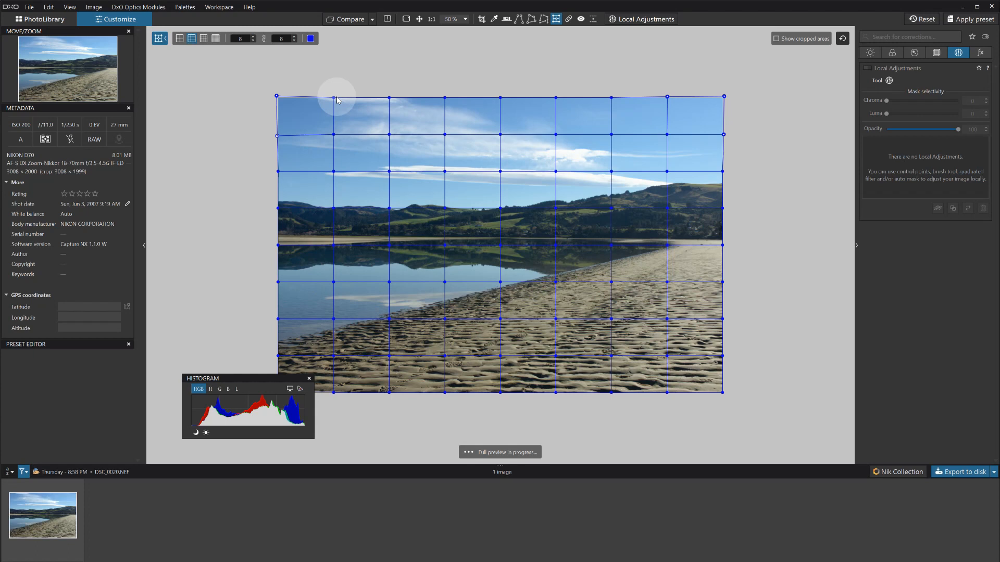
drag(334, 97, 334, 93)
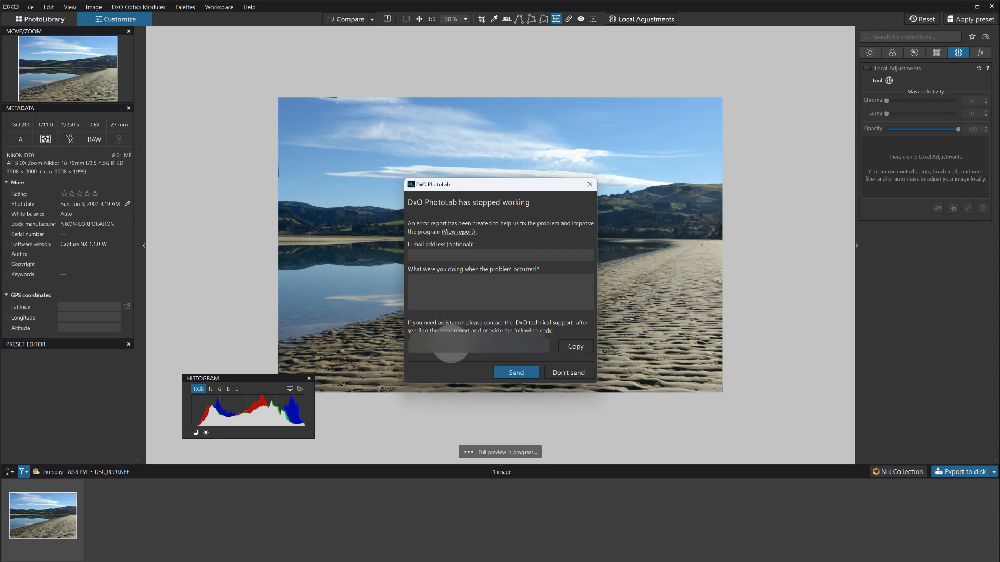
click(562, 373)
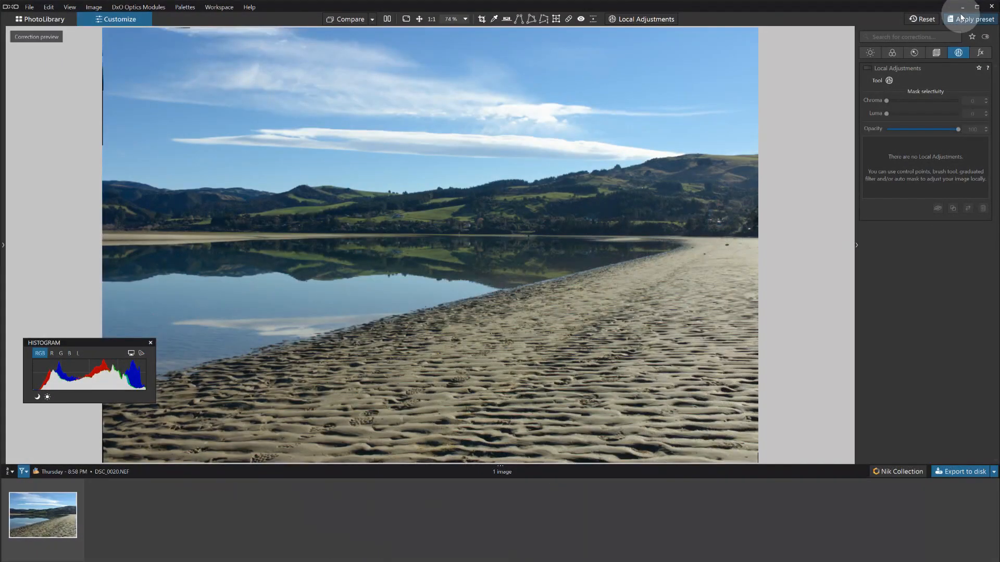
Enable the automatic Crop correction based on keystoning and horizon with the Original aspect ratio.
click(931, 52)
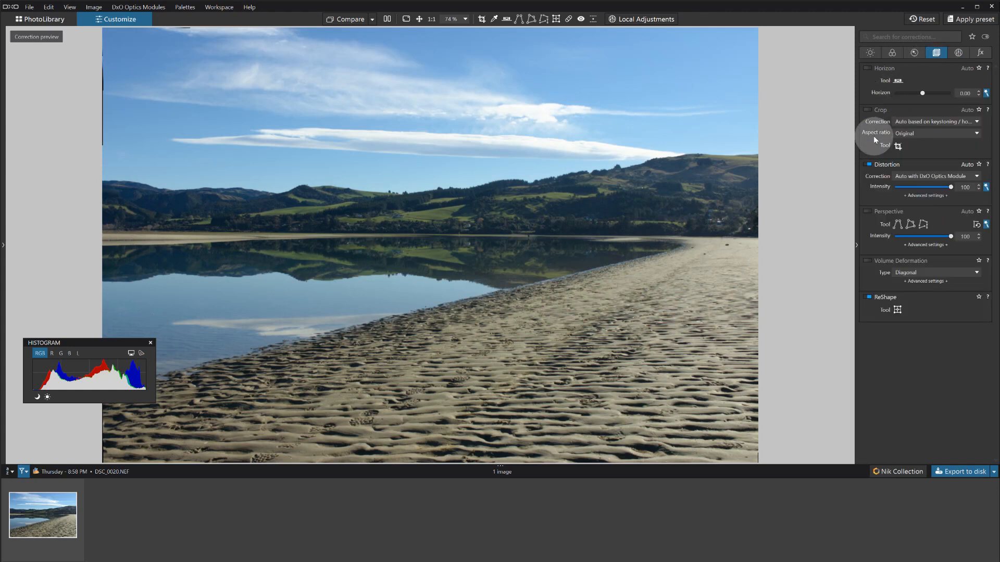
click(868, 110)
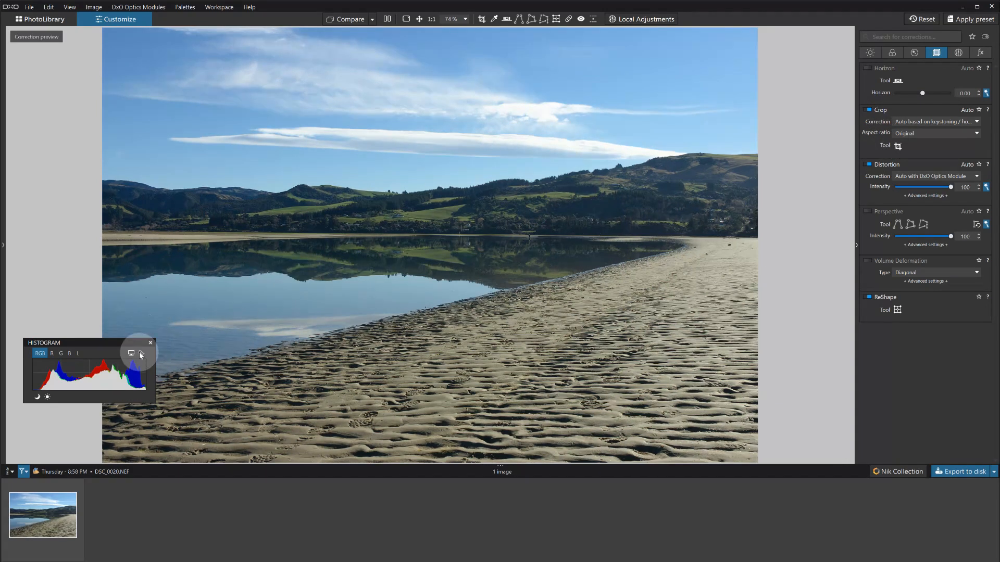
Hide the filmstrip and the metadata palettes to enlarge the photo, and float the histogram over the sky.
drag(134, 344, 139, 339)
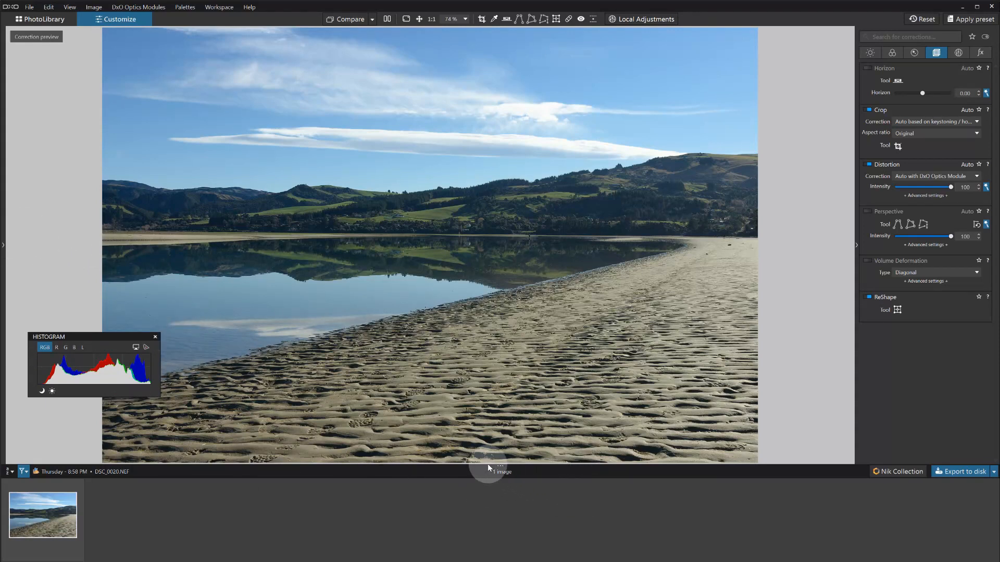
drag(494, 491, 486, 524)
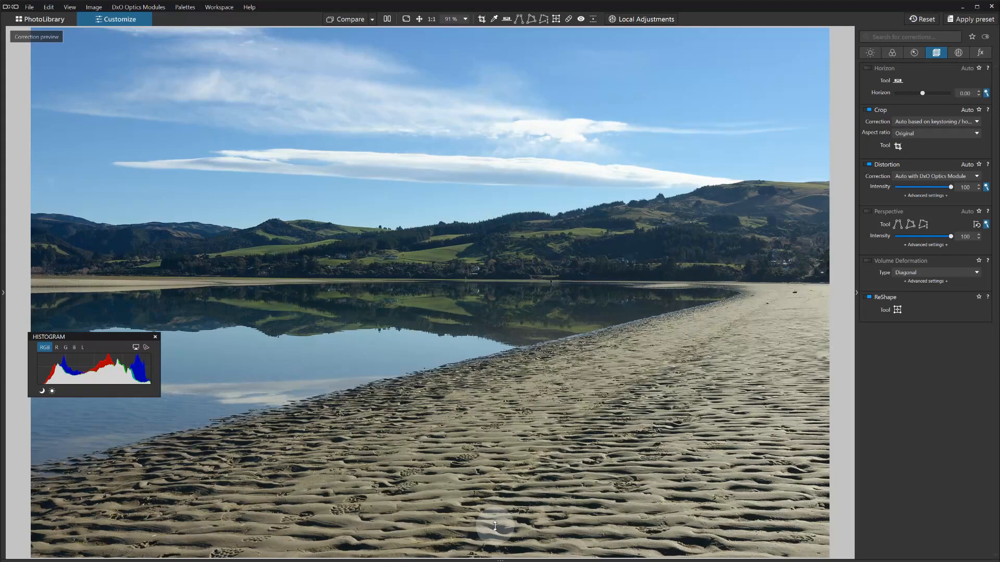
drag(96, 334, 22, 114)
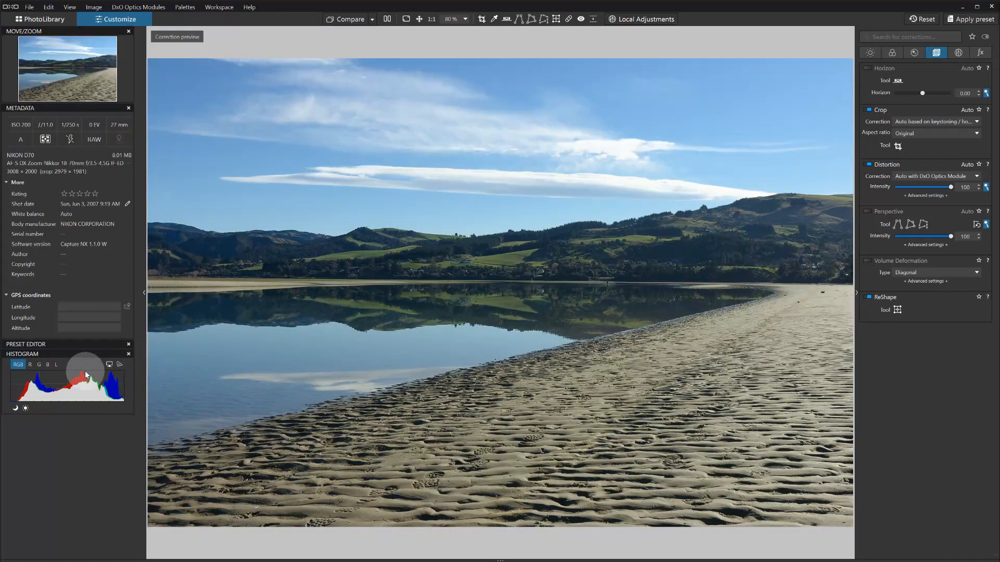
drag(64, 353, 277, 359)
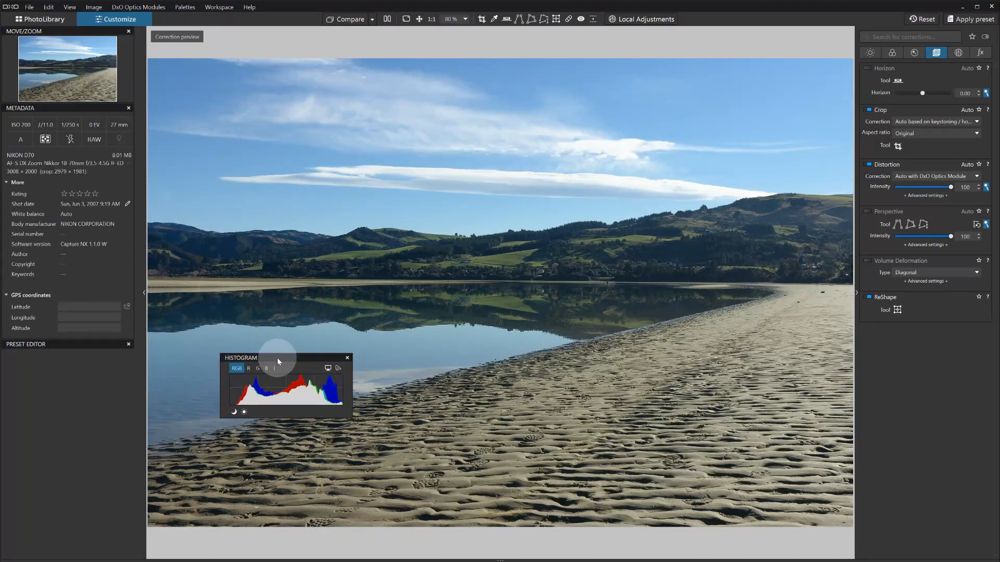
click(144, 293)
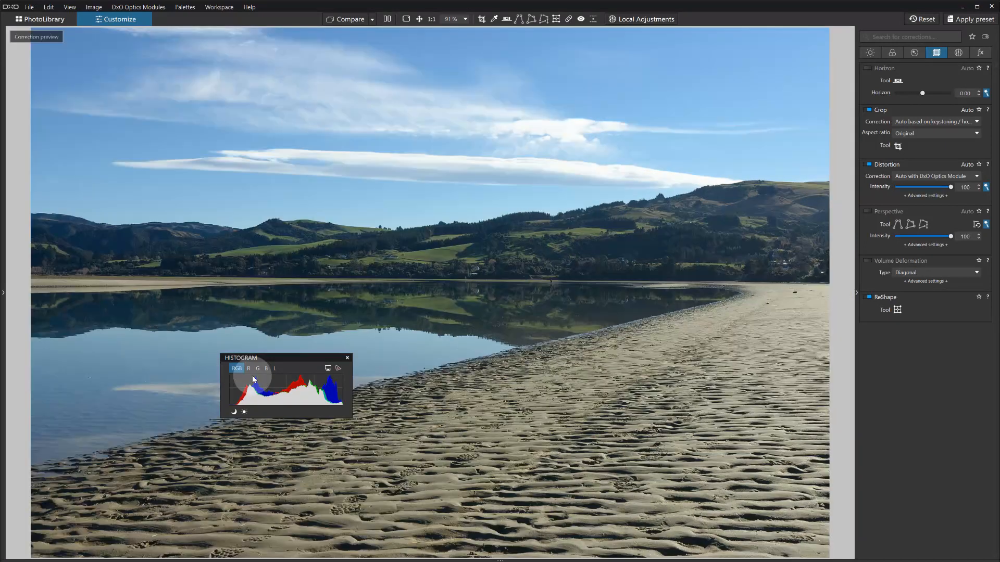
drag(289, 358, 104, 70)
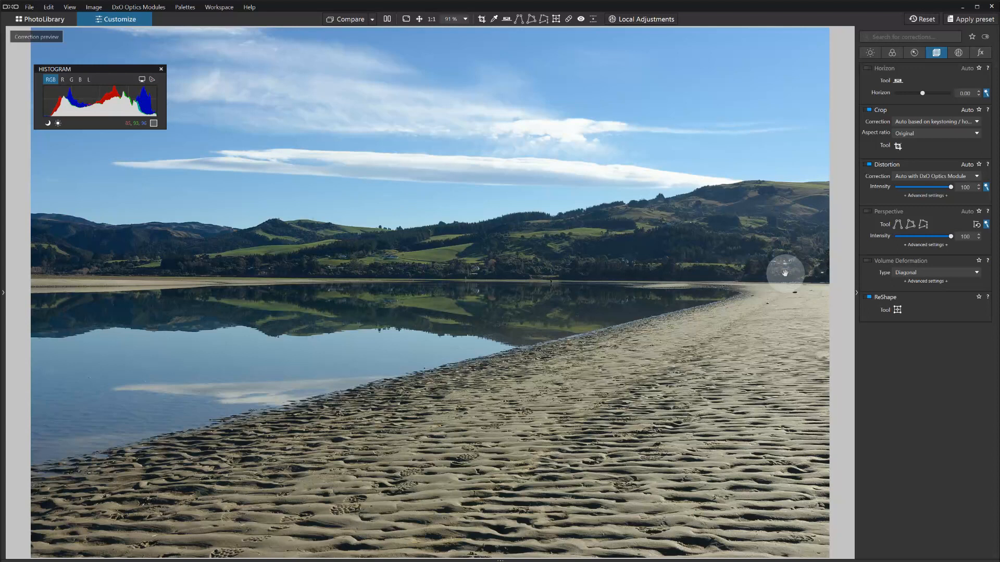
Lower the RAW white balance temperature by a few small increments to cool the photo.
click(892, 53)
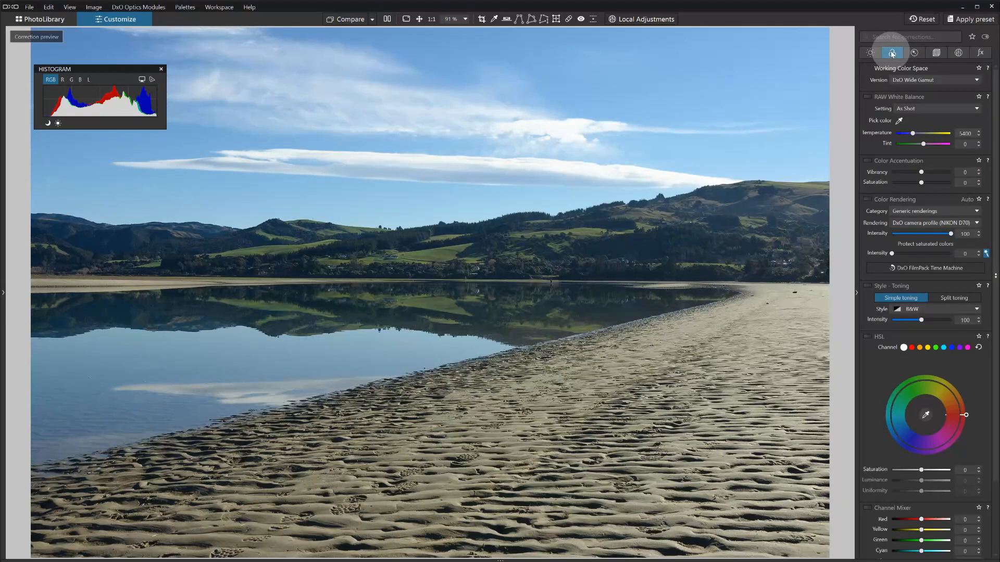
click(979, 135)
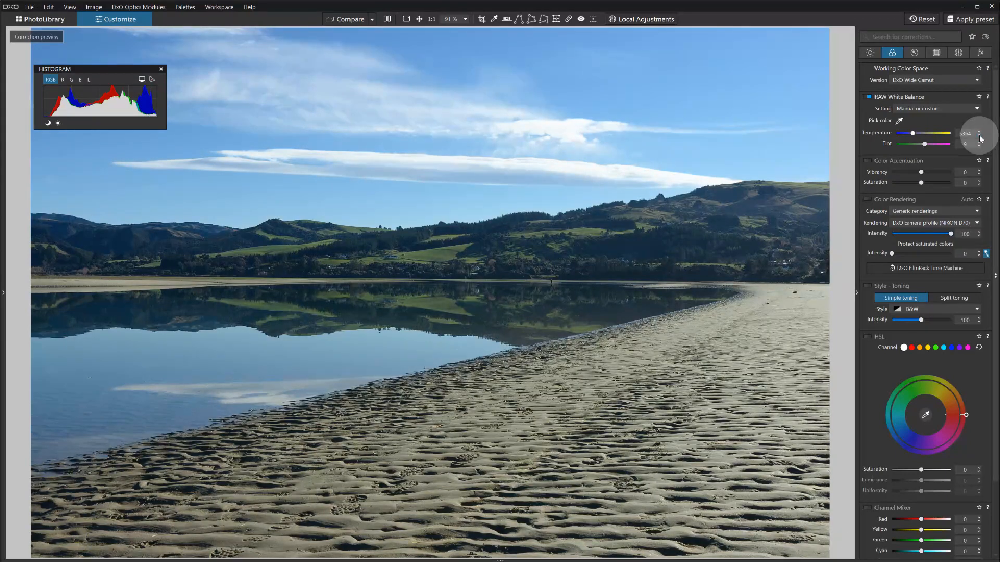
click(979, 137)
click(980, 138)
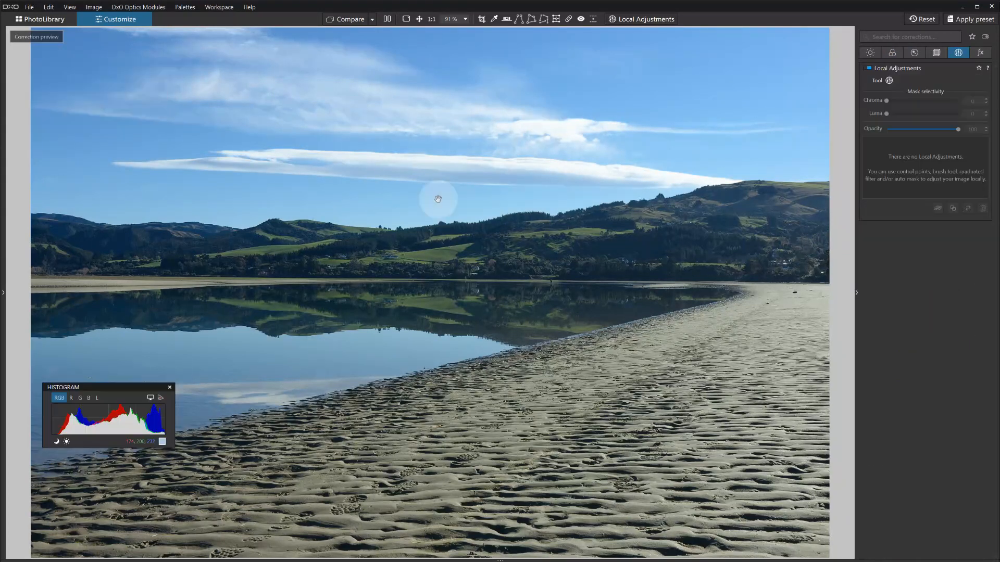
Add a Control Line mask just above the hills, fading out near the far shoreline, and sample the blue sky above it.
click(643, 20)
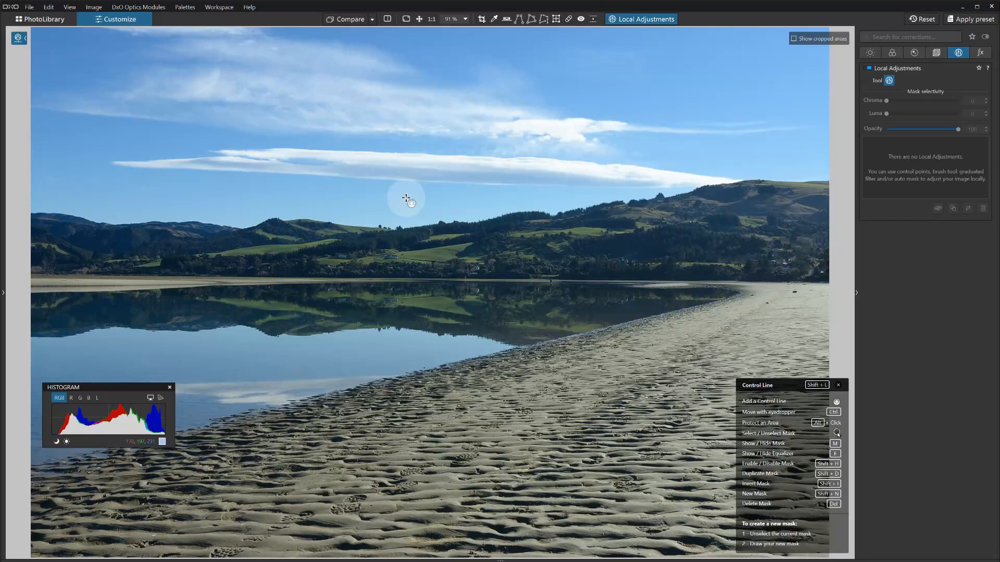
right_click(387, 197)
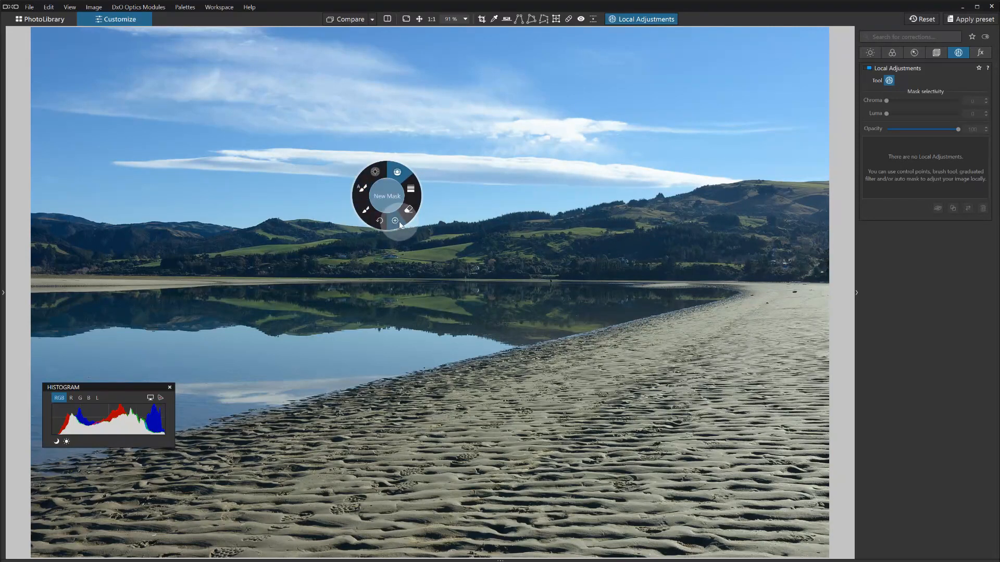
click(398, 173)
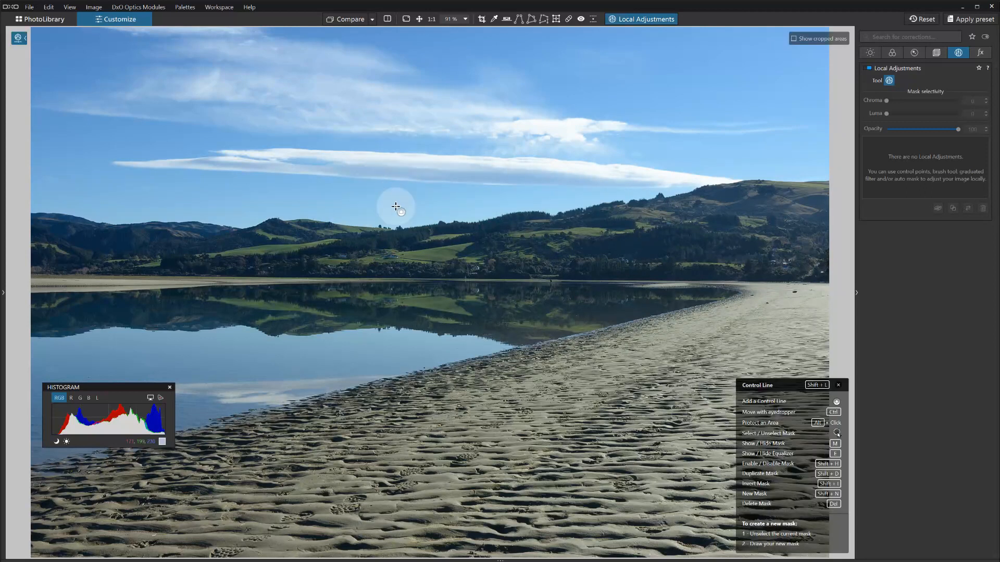
drag(394, 210, 395, 269)
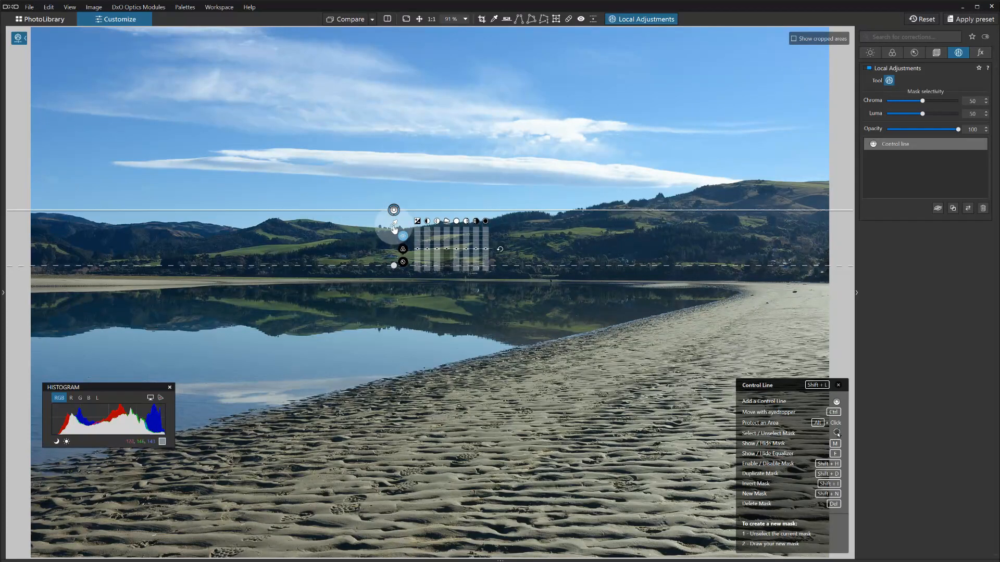
mouse_move(393, 224)
mouse_down()
mouse_move(378, 202)
mouse_move(389, 190)
mouse_up()
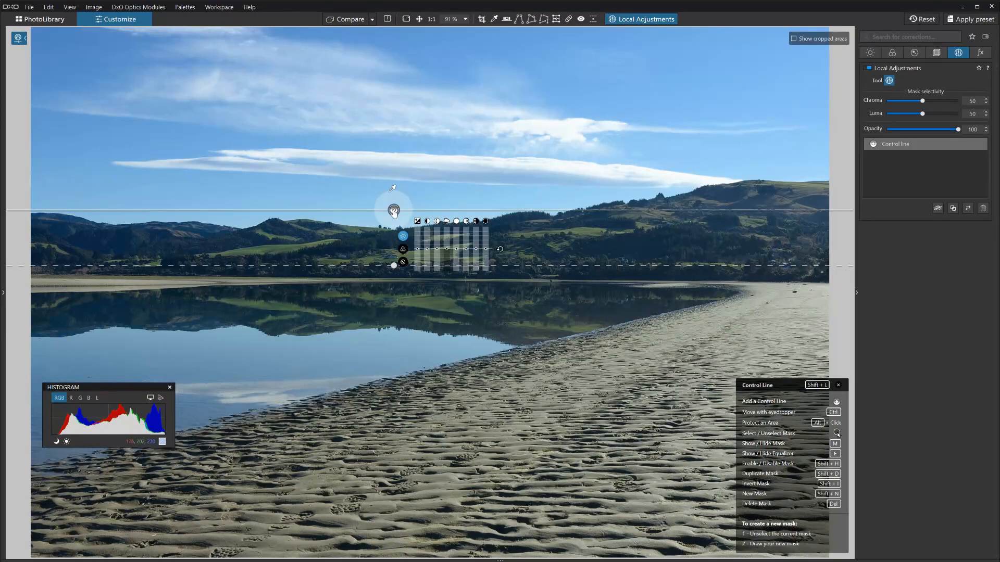
drag(394, 211, 394, 210)
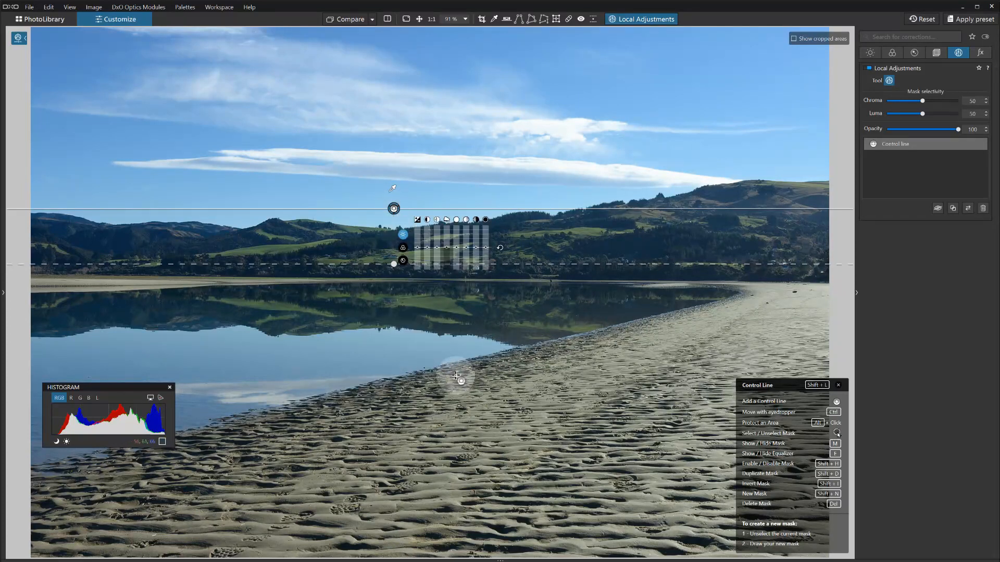
Display the Control Line's mask and lower the line slightly toward the hilltops.
key(m)
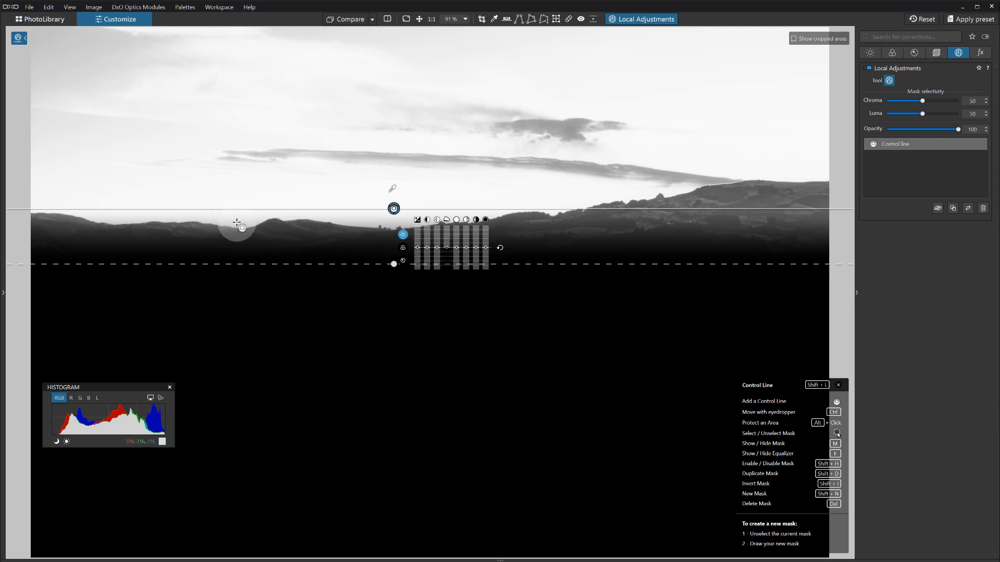
drag(393, 209, 392, 216)
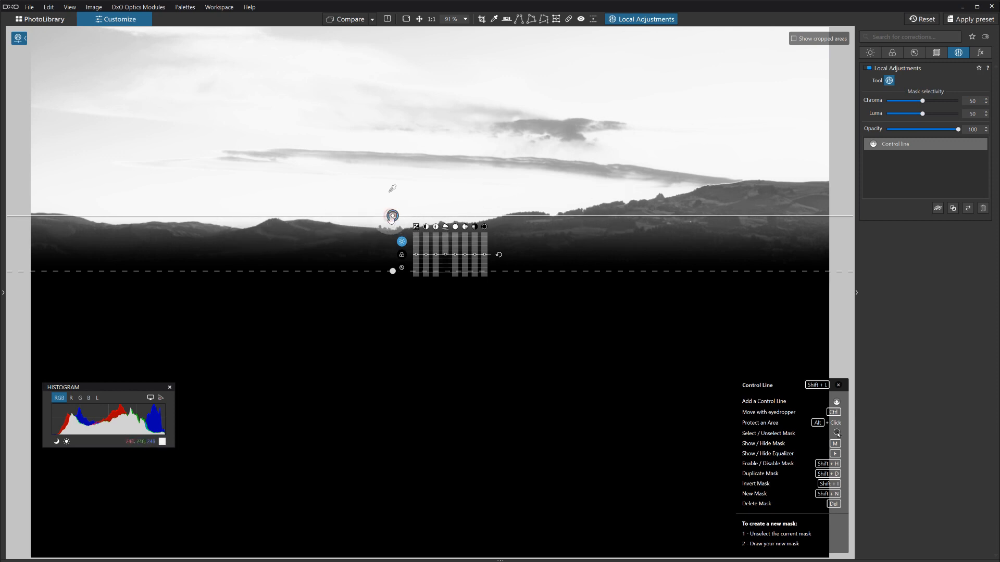
drag(392, 215, 393, 213)
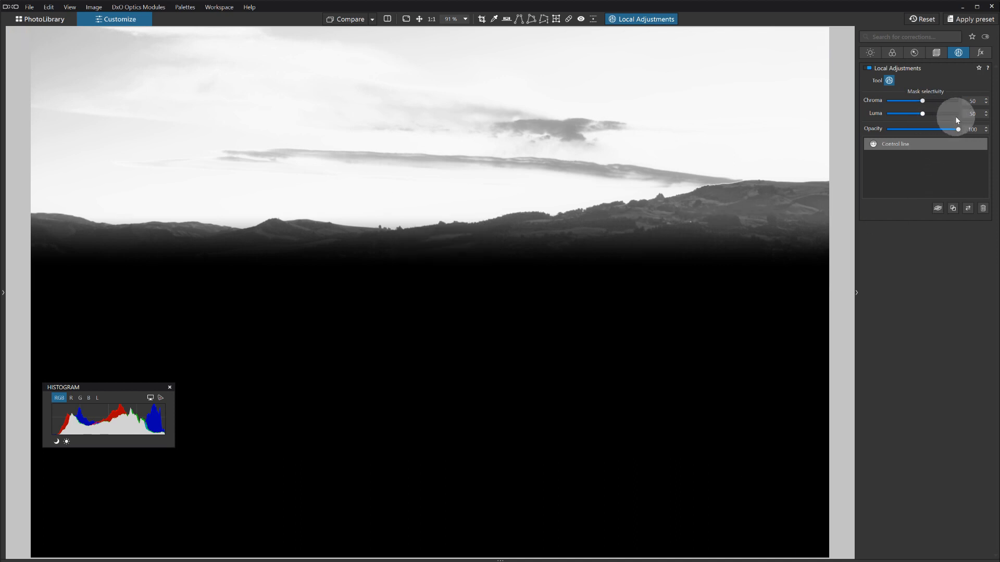
Set the mask selectivity of the Control Line to 52 for both Luma and Chroma, and hide the mask display.
click(985, 111)
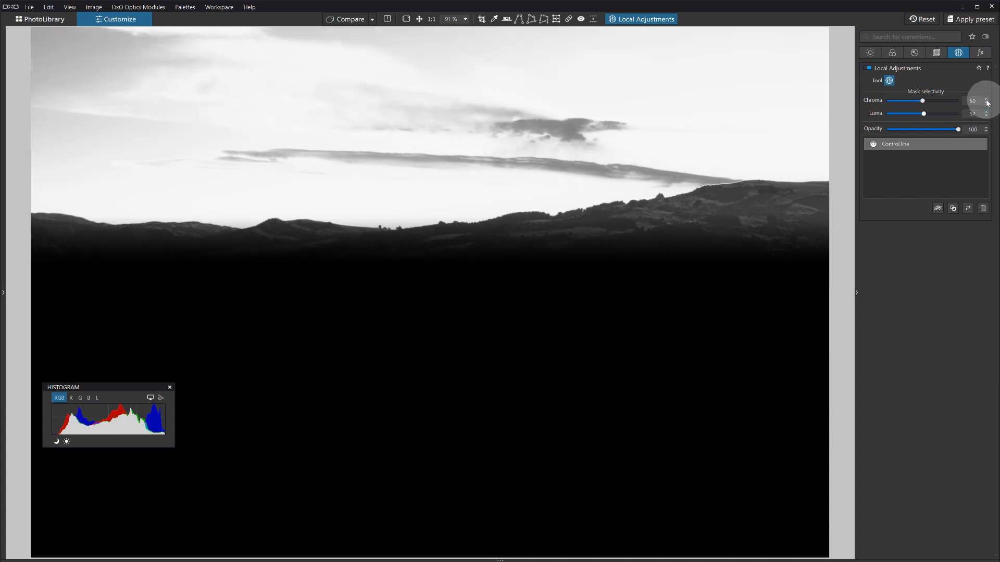
click(987, 99)
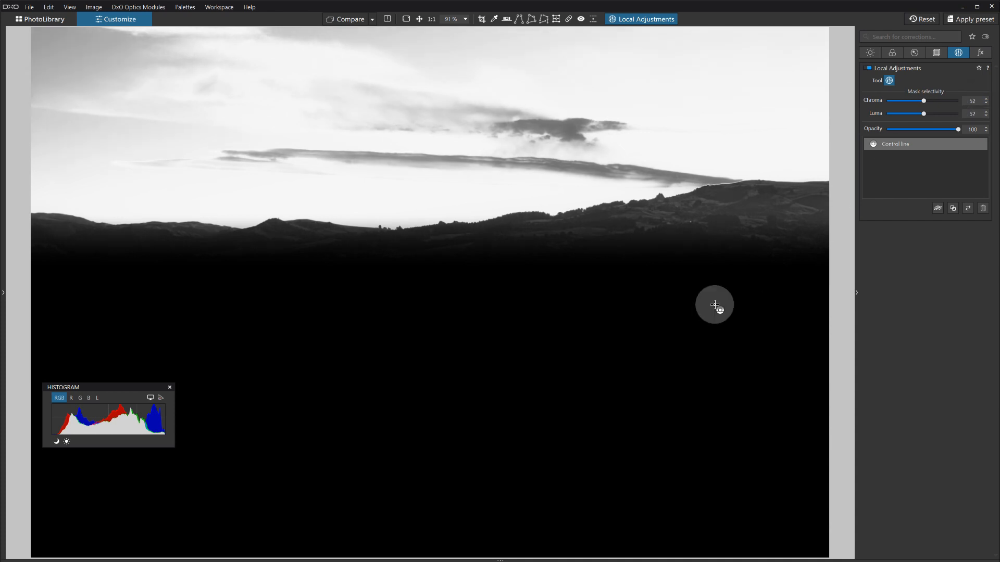
click(714, 303)
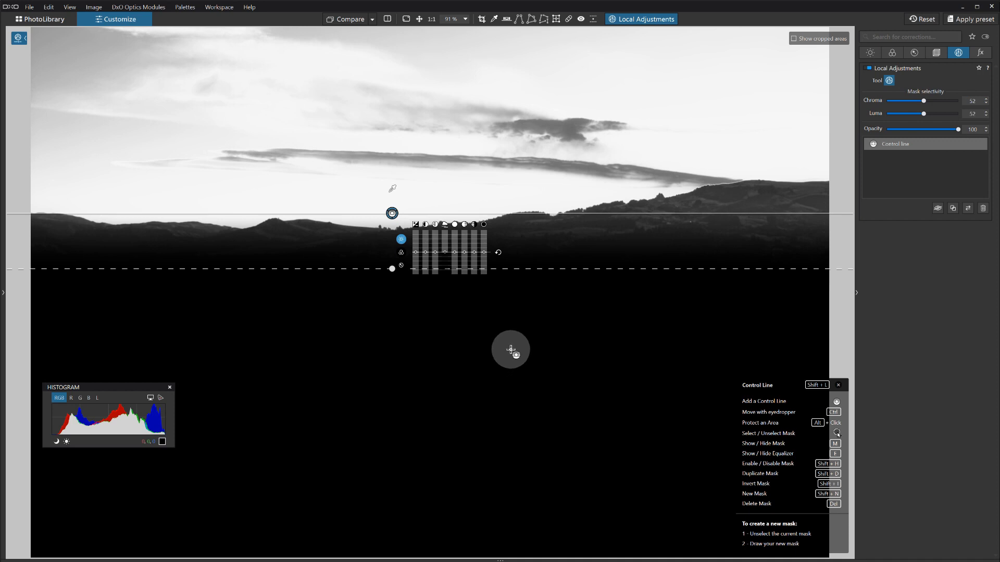
key(m)
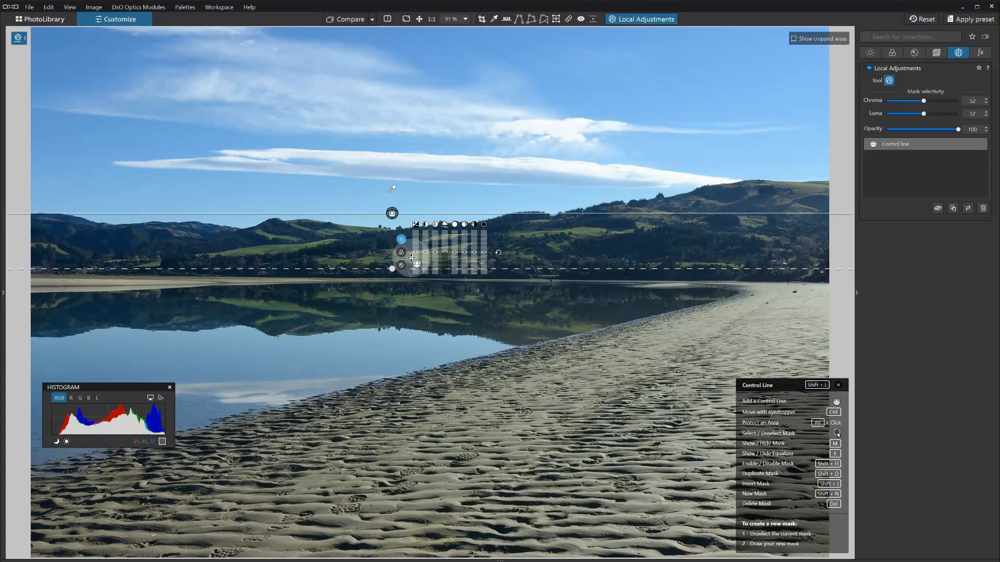
Lower the exposure of the sky Control Line slightly.
drag(416, 255, 416, 258)
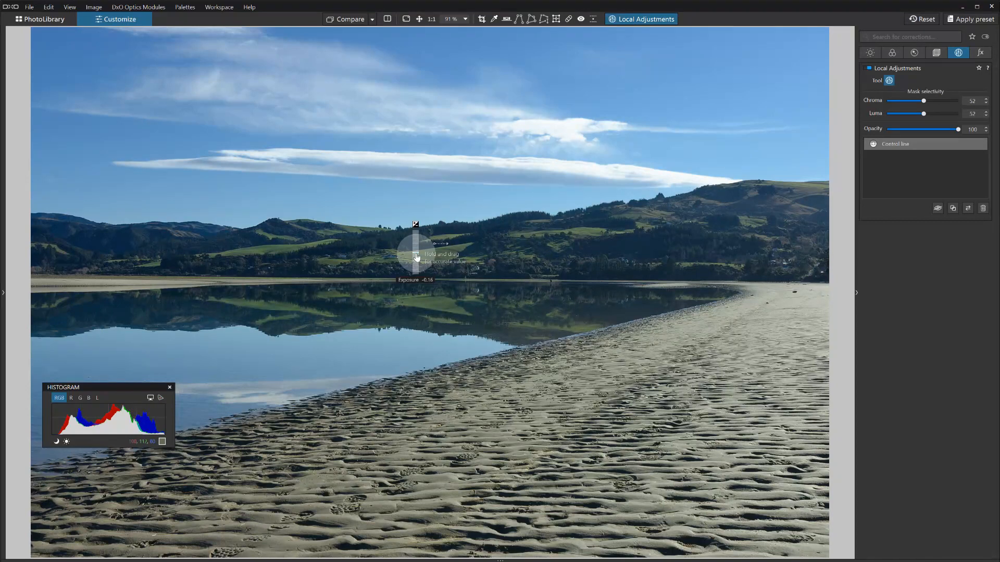
drag(417, 255, 415, 258)
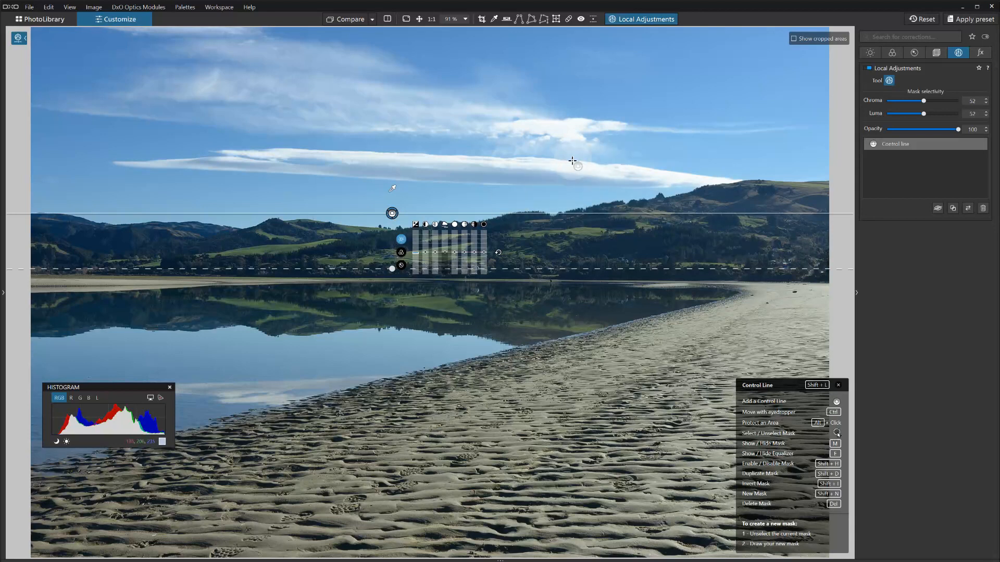
Display the sky Control Line's mask to check which areas it affects, and hide it again.
key(m)
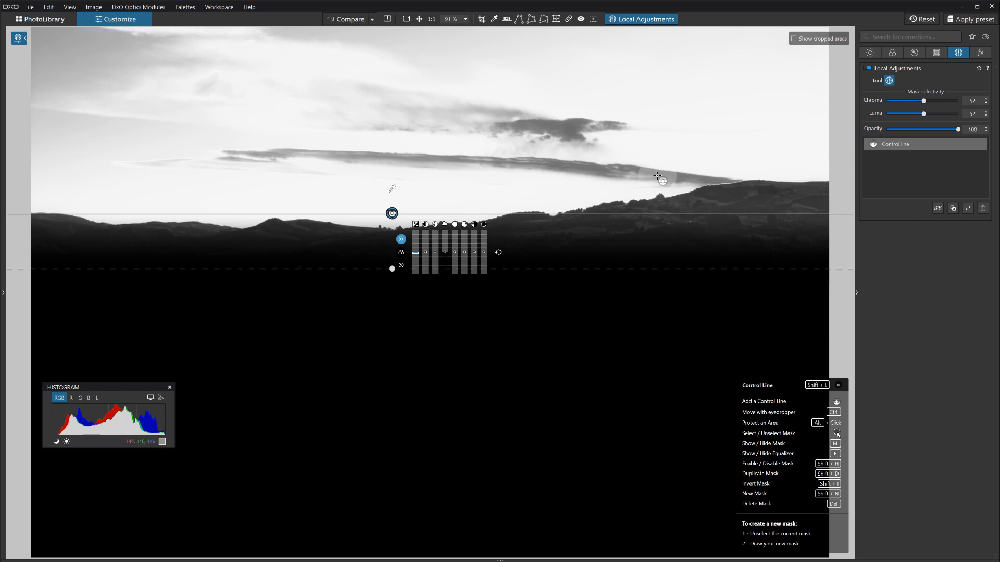
right_click(531, 161)
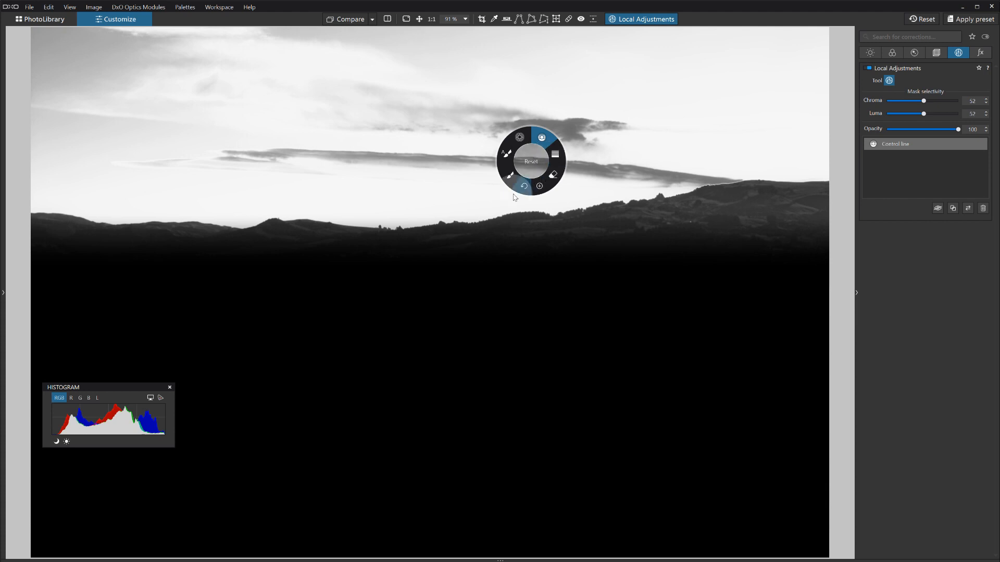
click(467, 196)
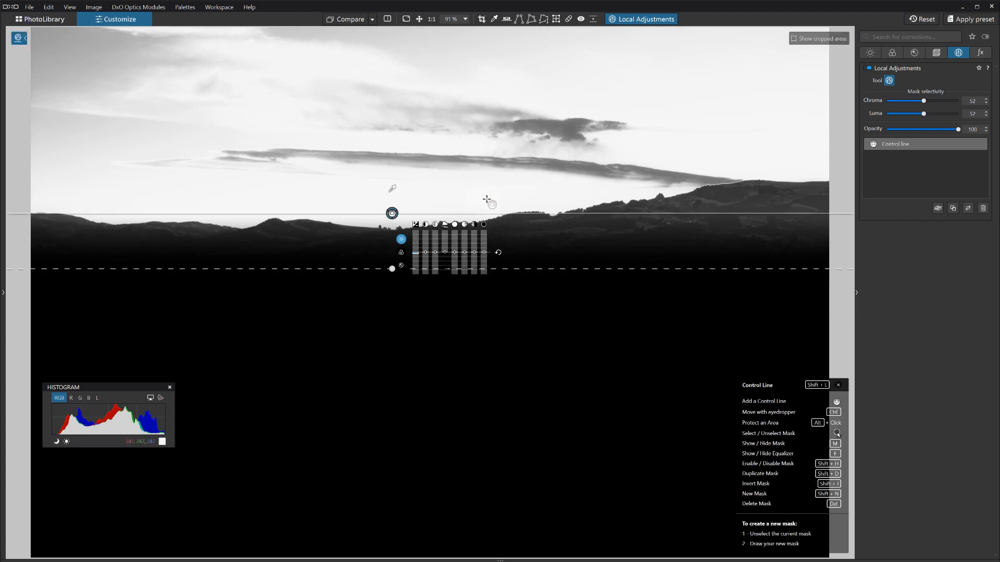
key(m)
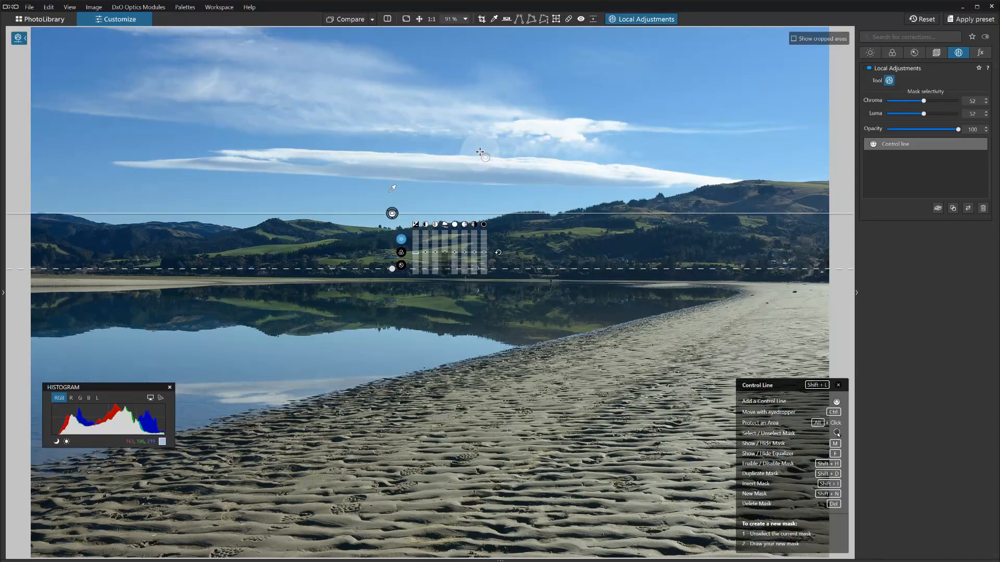
drag(477, 184, 480, 246)
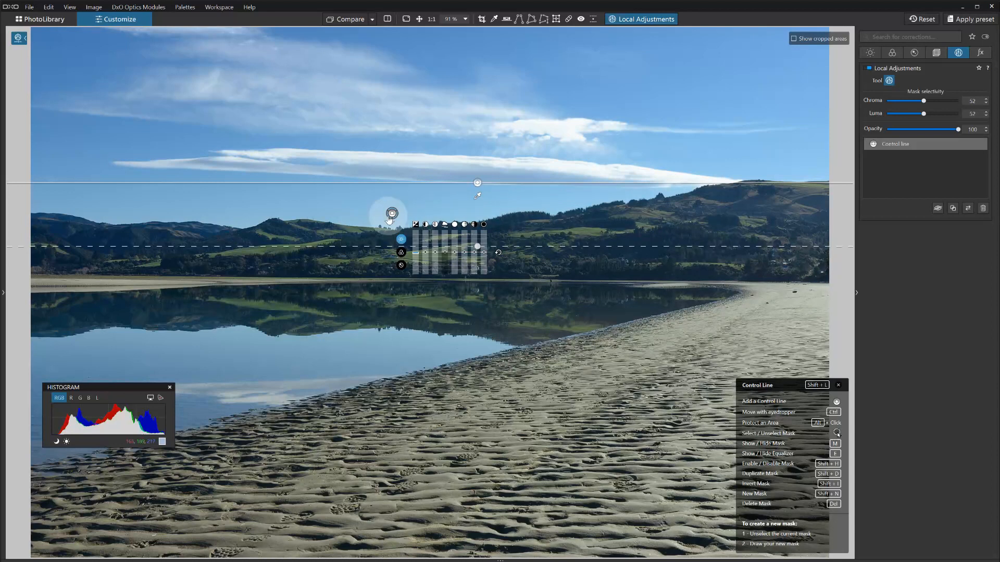
mouse_move(416, 250)
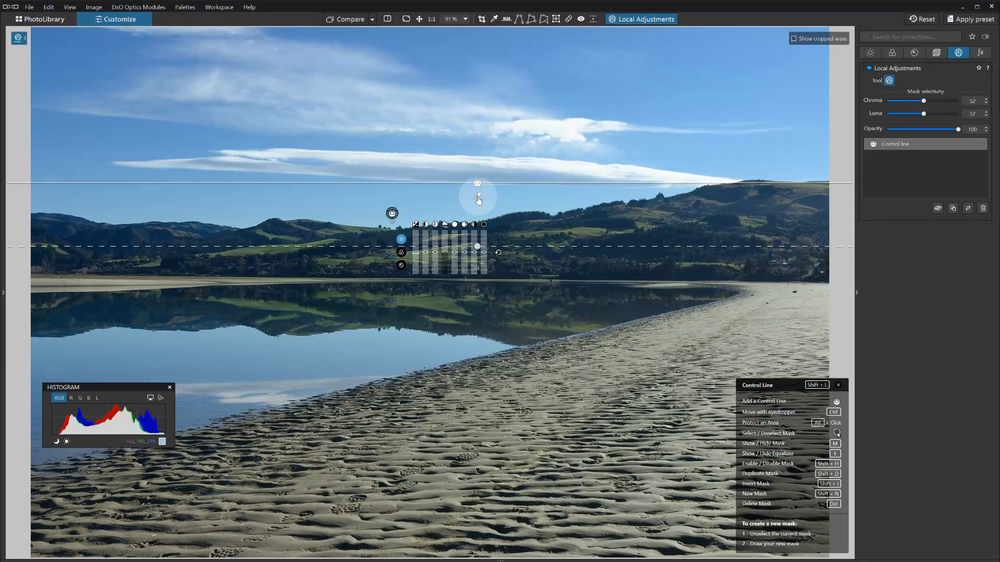
drag(478, 184, 392, 215)
Add a separate Control Line along the long cloud, fading out near the hilltops, sample the white cloud, and display its mask.
click(393, 214)
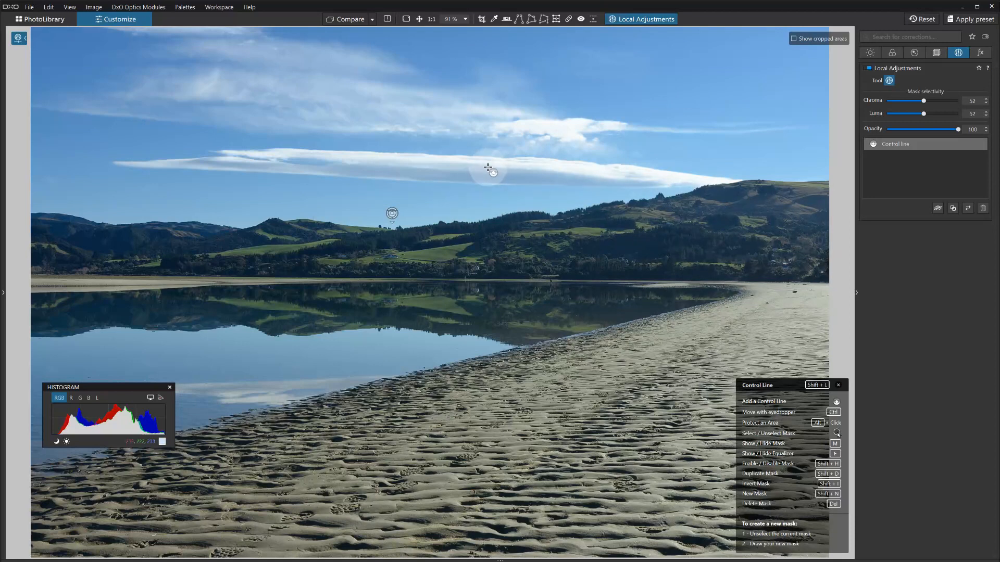
drag(484, 173, 483, 222)
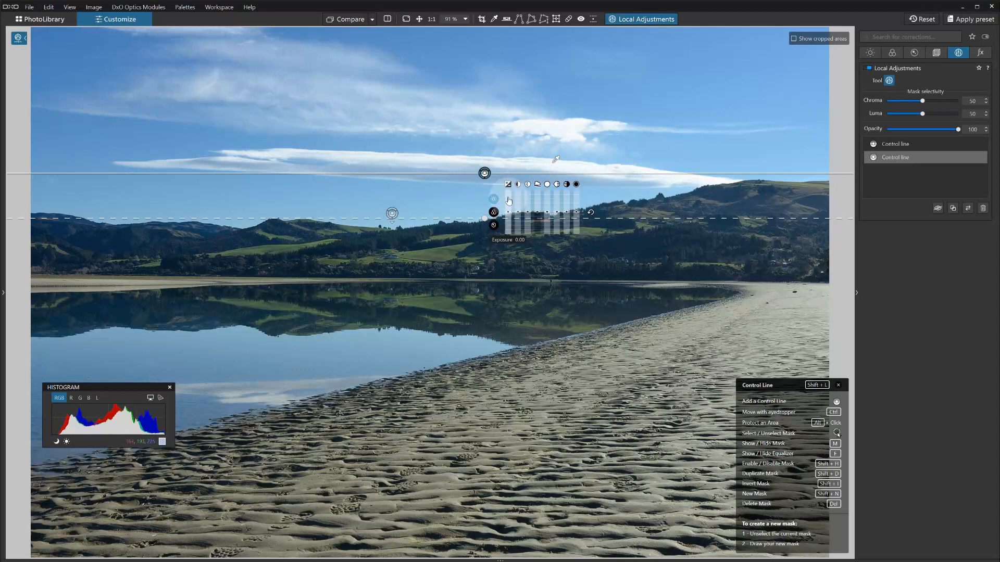
key(m)
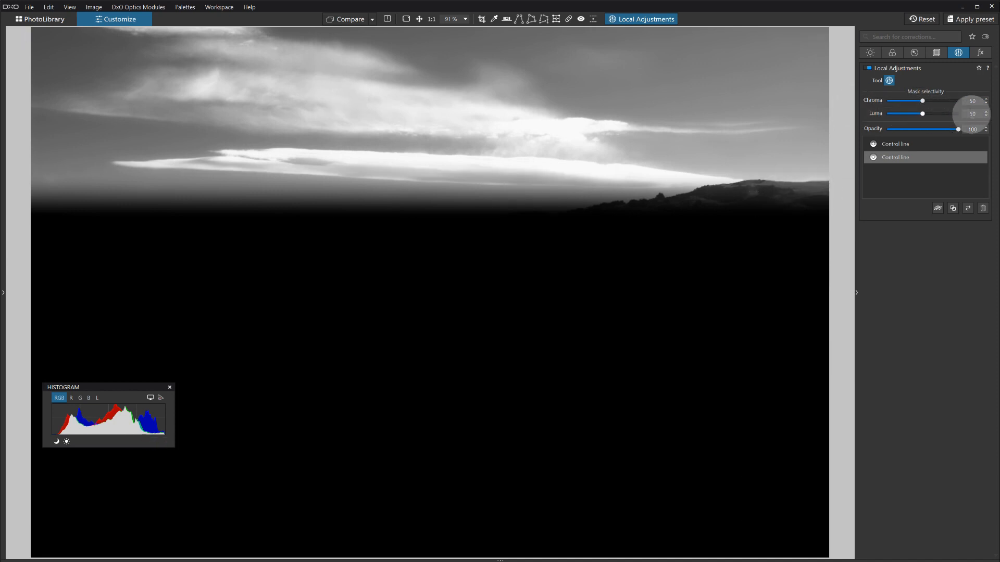
Set the Luma selectivity of the cloud Control Line to 53 and hide the mask display.
click(987, 112)
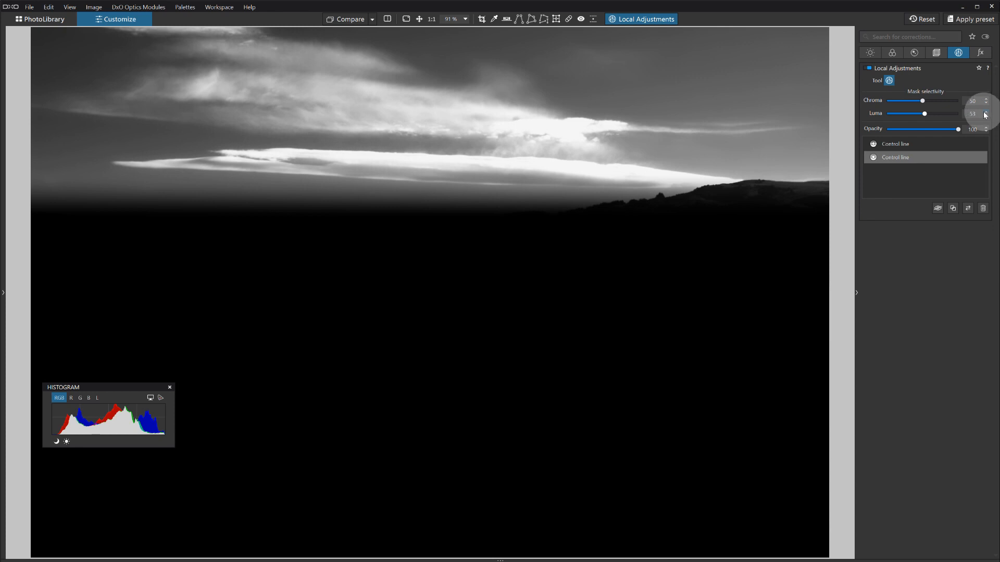
mouse_move(537, 189)
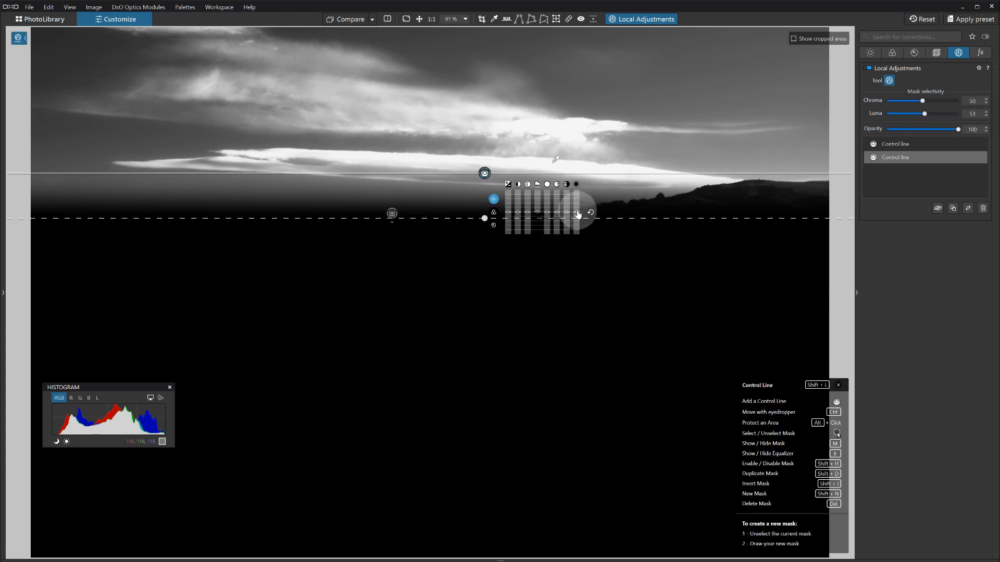
key(m)
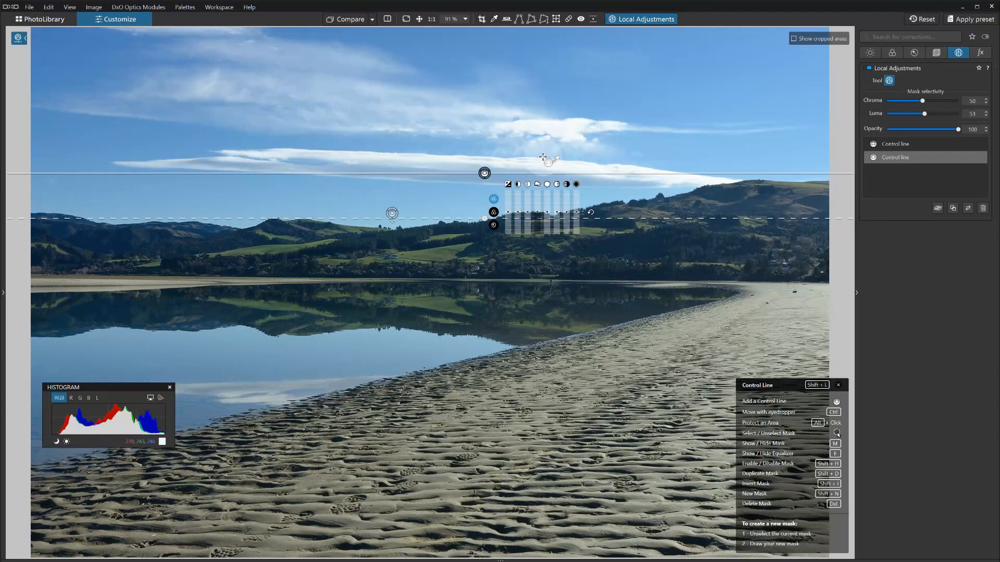
Lower the cloud Control Line's highlights, raise its midtones slightly, and set mask selectivity to Luma 48 and Chroma 47.
mouse_move(546, 217)
mouse_down()
mouse_move(547, 239)
mouse_move(556, 220)
mouse_up()
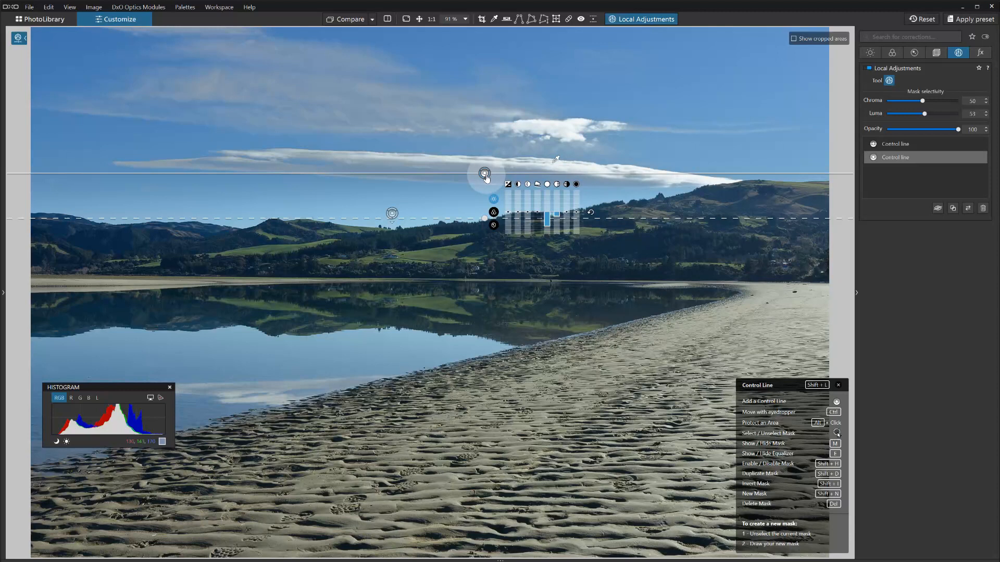
click(987, 115)
click(987, 116)
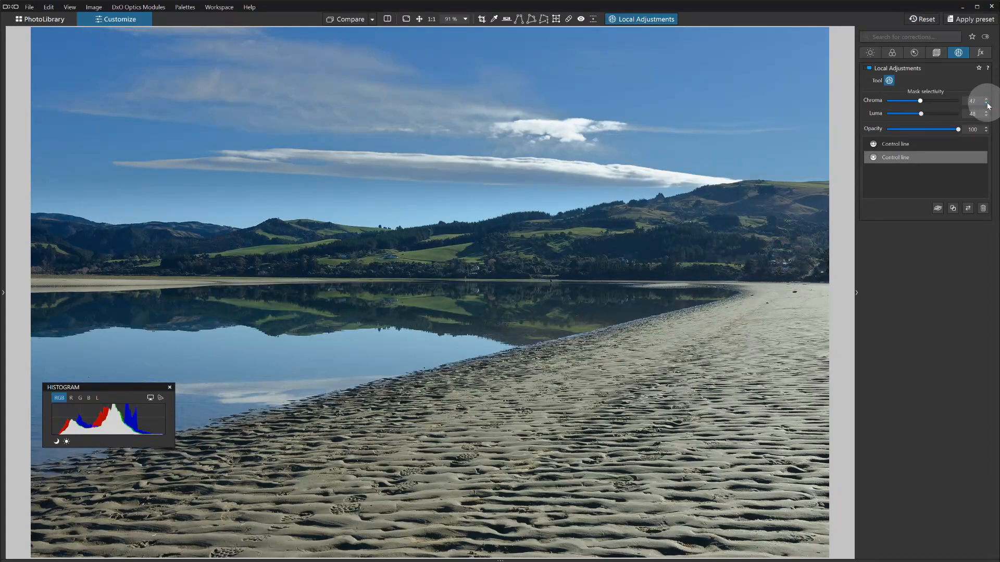
Compare the corrected photo with its uncorrected version several times to judge the darkened clouds.
click(350, 19)
click(350, 19)
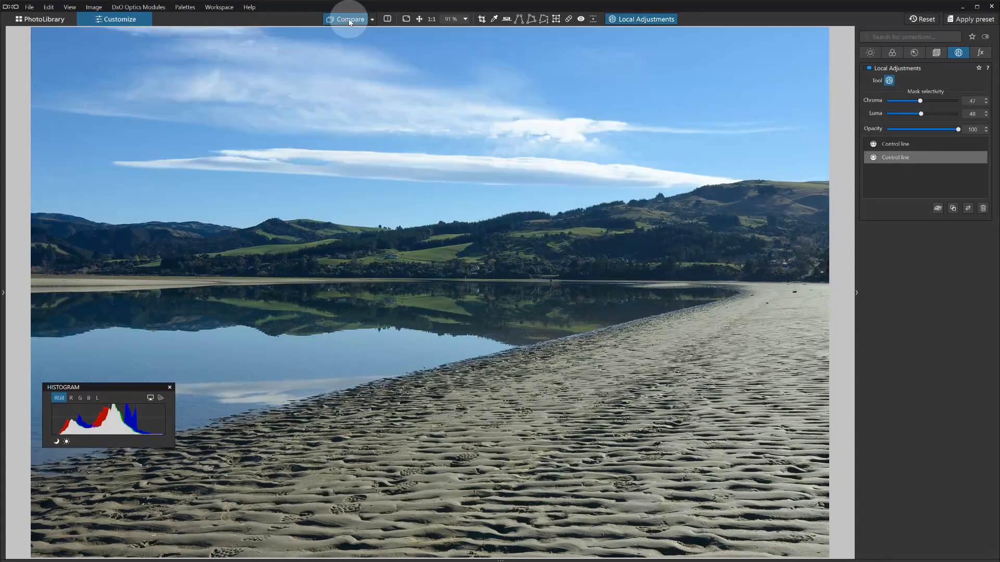
click(350, 19)
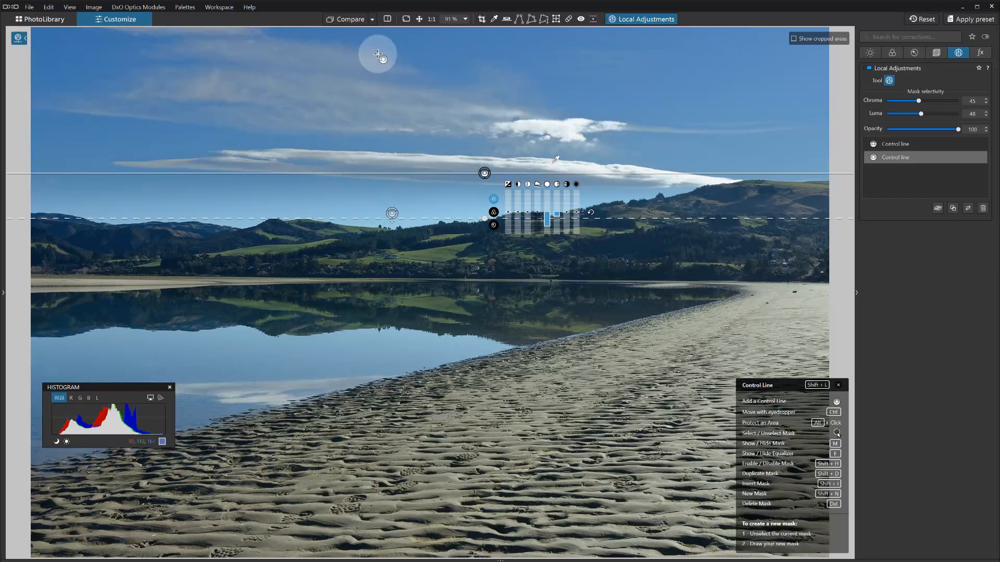
click(347, 24)
click(347, 21)
click(348, 22)
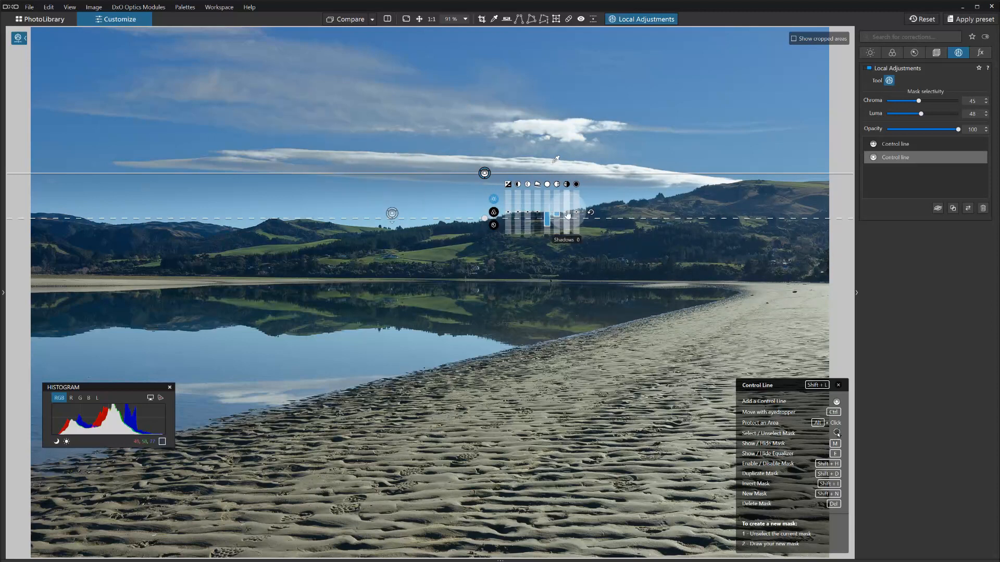
Reset the cloud Control Line's shadows after a trial increase, raise its midtones to about 45, and readjust the highlights.
drag(567, 212, 566, 207)
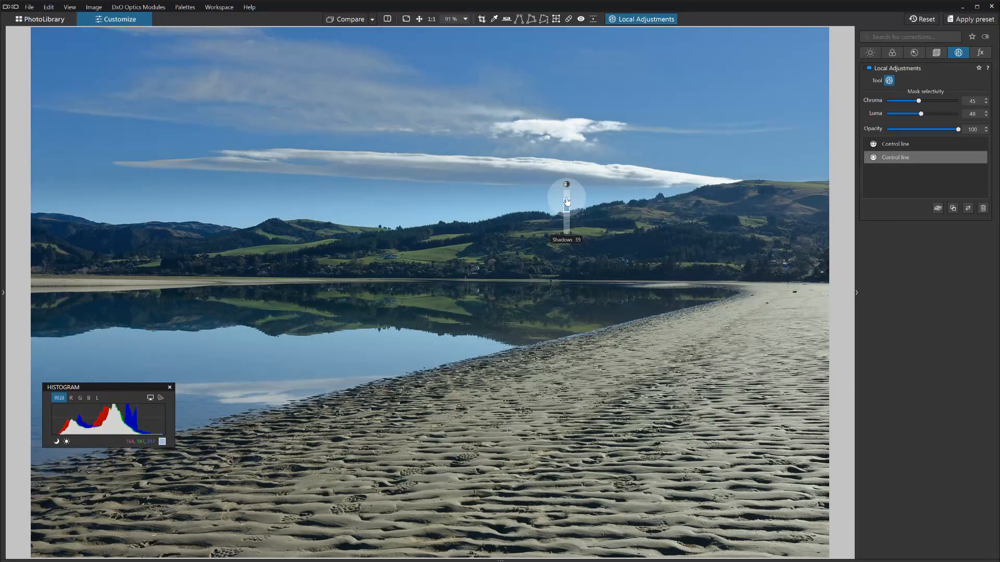
drag(567, 202, 557, 204)
double_click(566, 213)
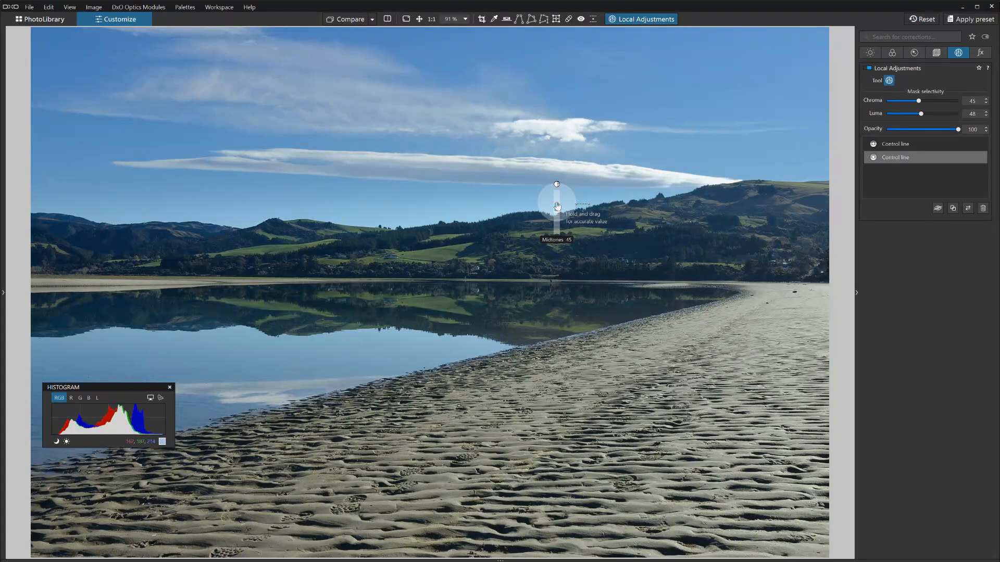
drag(557, 207, 546, 231)
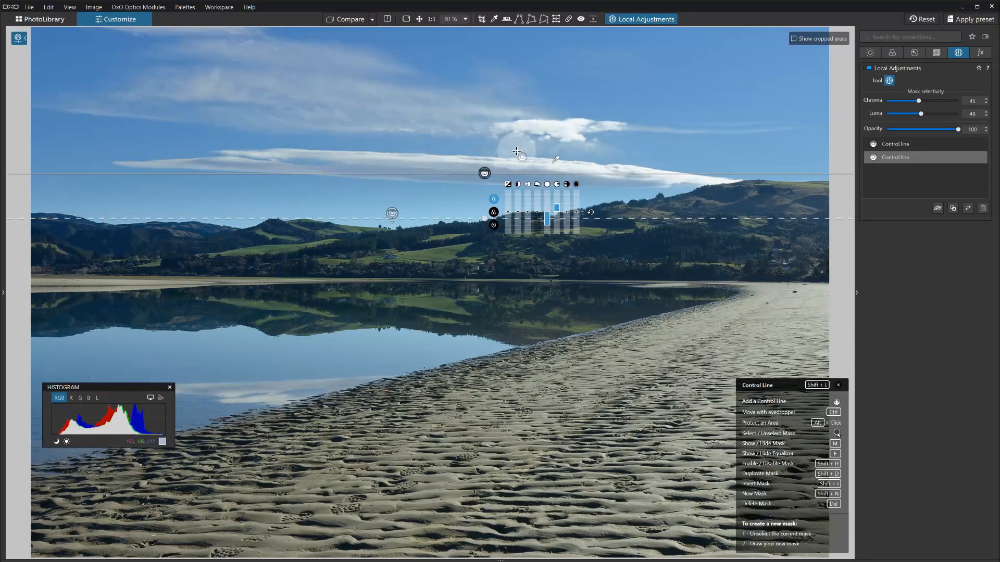
Compare the photo with its uncorrected version and leave local adjustments to view the result without overlays.
click(351, 19)
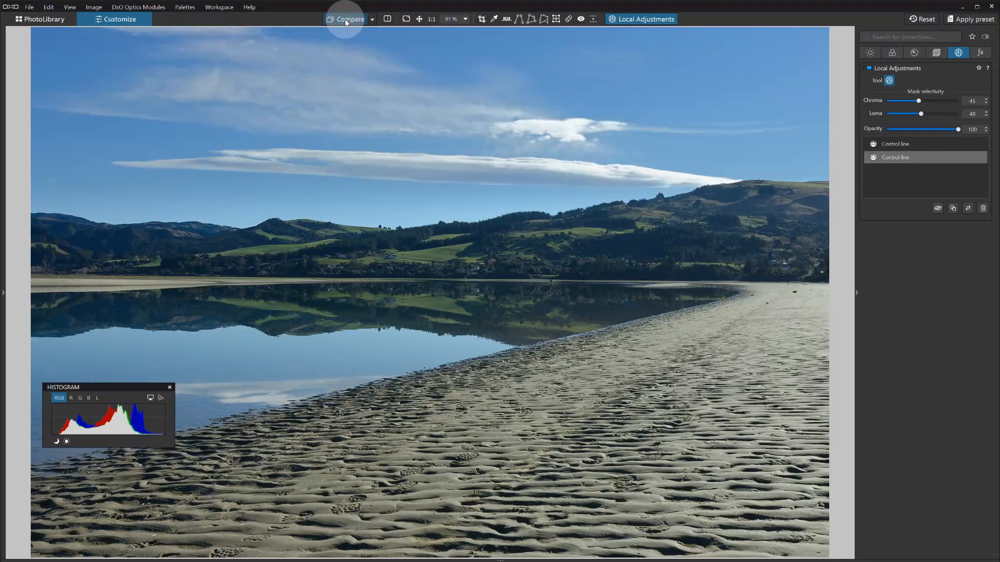
click(346, 21)
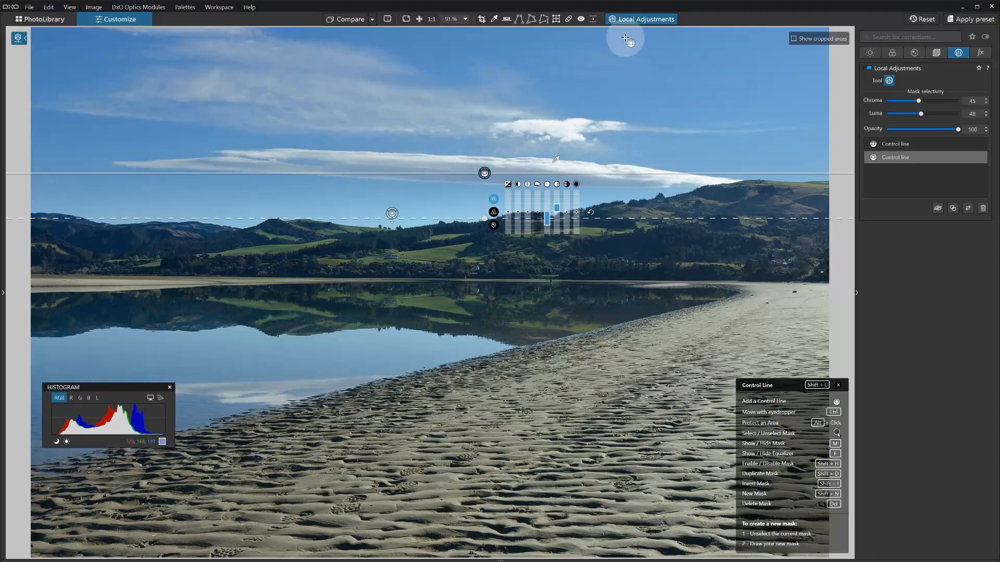
click(632, 19)
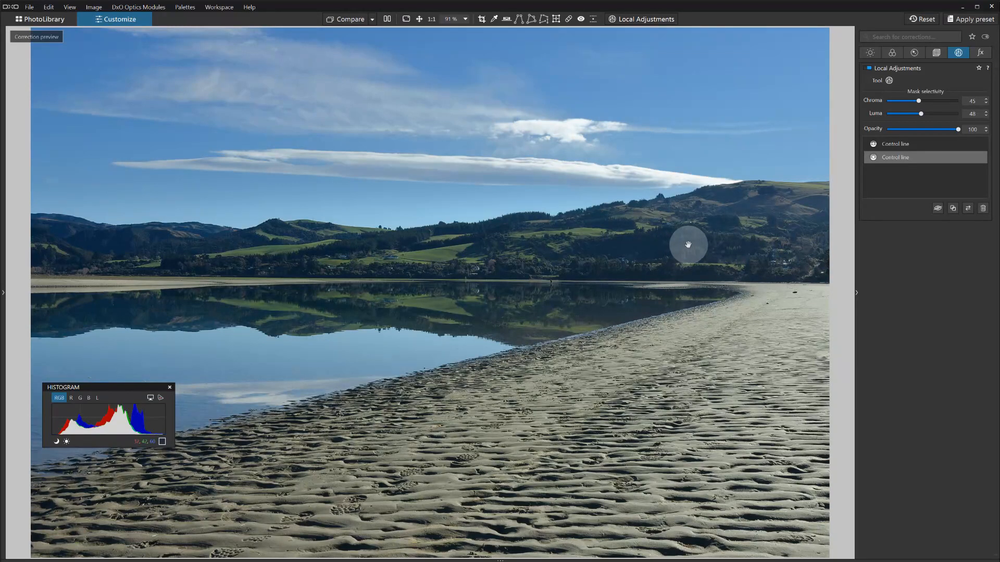
Reopen local adjustments and paint a new Auto Mask across the entire hill range down to the far shoreline.
click(649, 21)
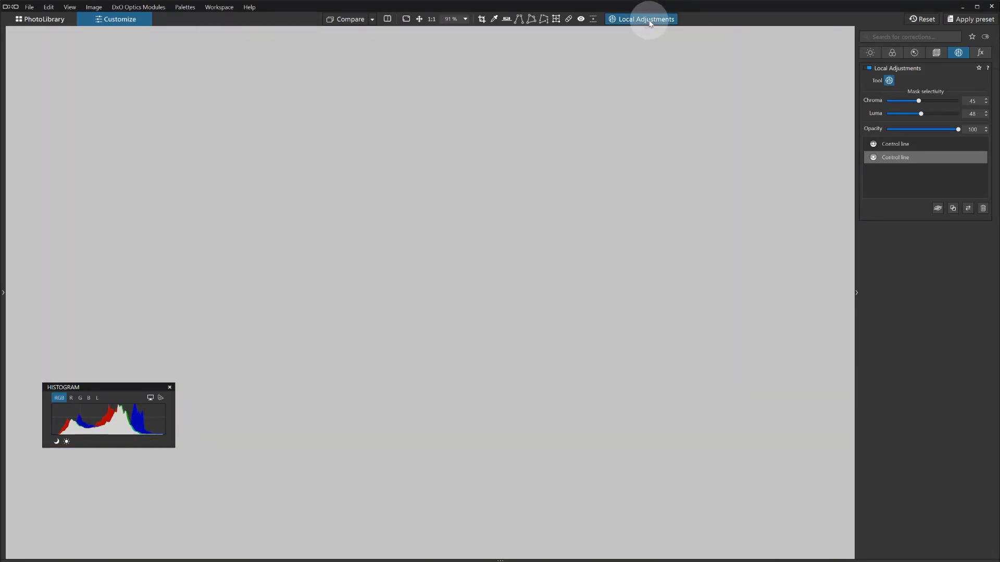
right_click(714, 229)
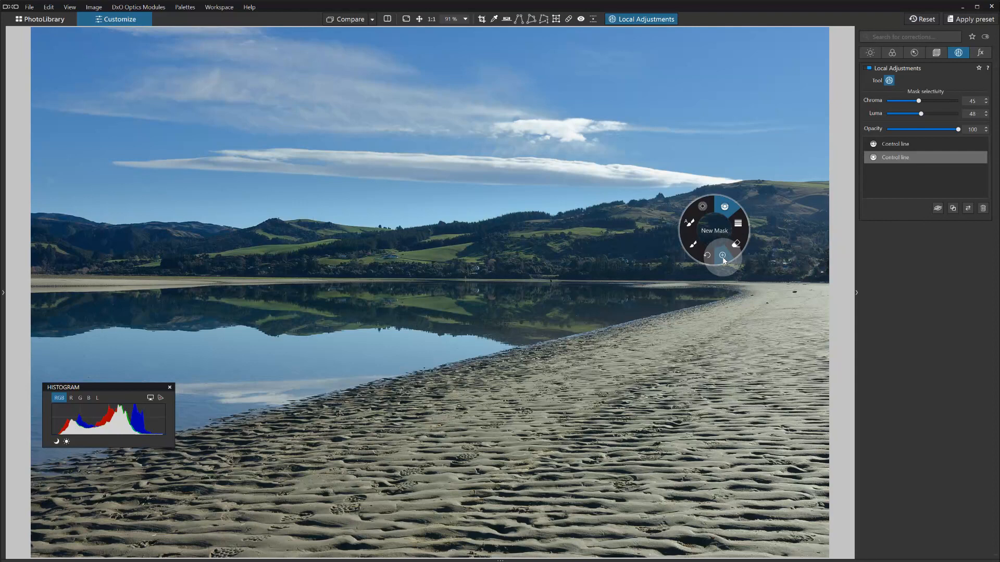
click(723, 256)
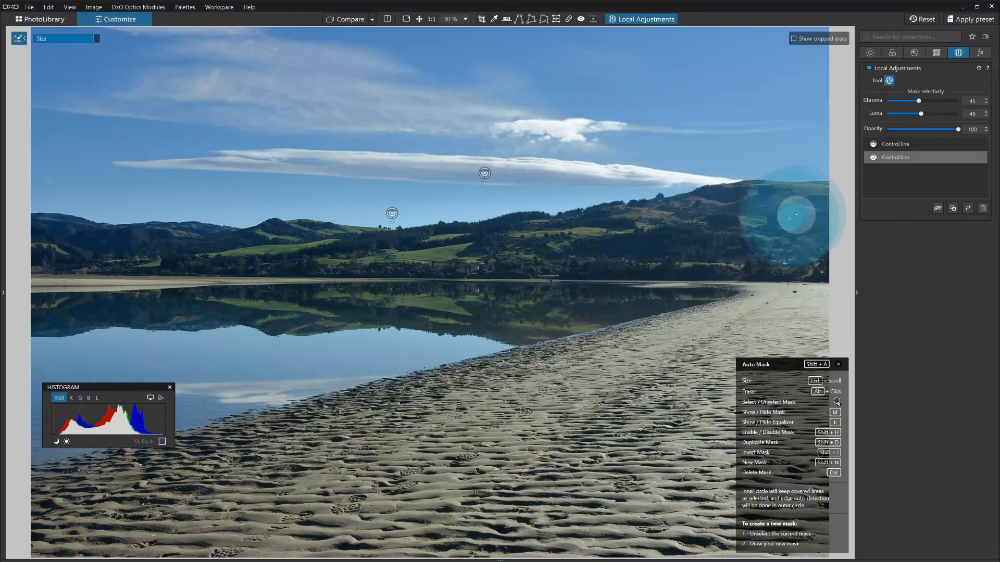
mouse_move(796, 215)
mouse_down()
mouse_move(459, 248)
mouse_move(319, 237)
mouse_move(56, 243)
mouse_up()
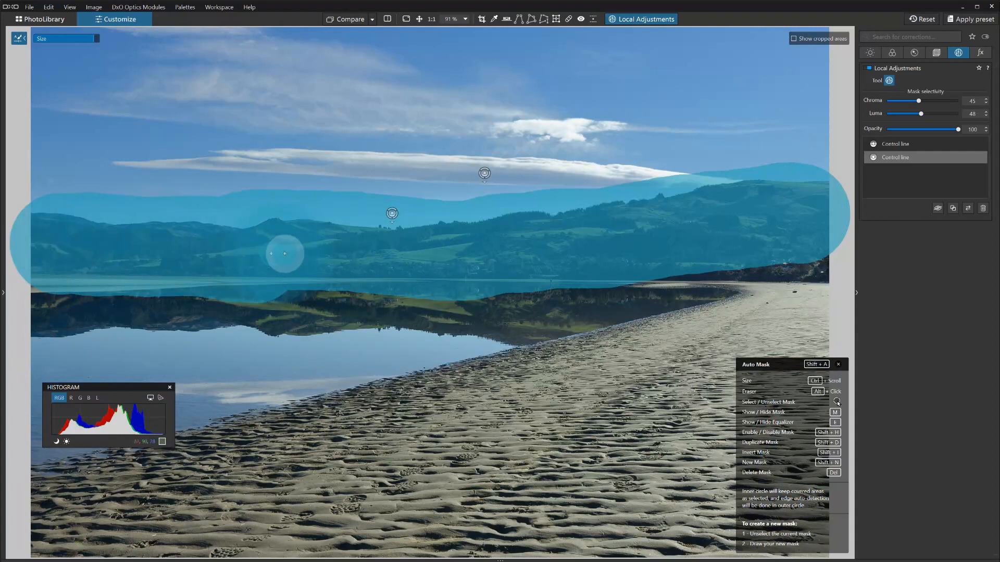
mouse_move(533, 242)
mouse_down()
mouse_move(747, 216)
mouse_move(781, 203)
mouse_move(803, 201)
mouse_move(819, 214)
mouse_move(812, 257)
mouse_move(246, 263)
mouse_move(40, 250)
mouse_move(53, 252)
mouse_up()
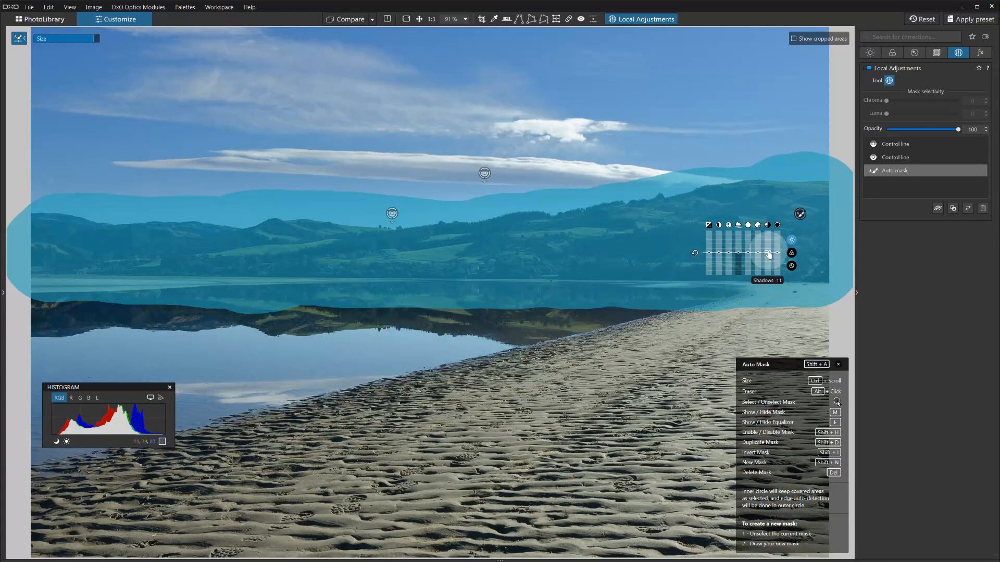
Raise the shadows slightly and add a little ClearView Plus in the hills' Auto Mask.
drag(769, 253, 769, 252)
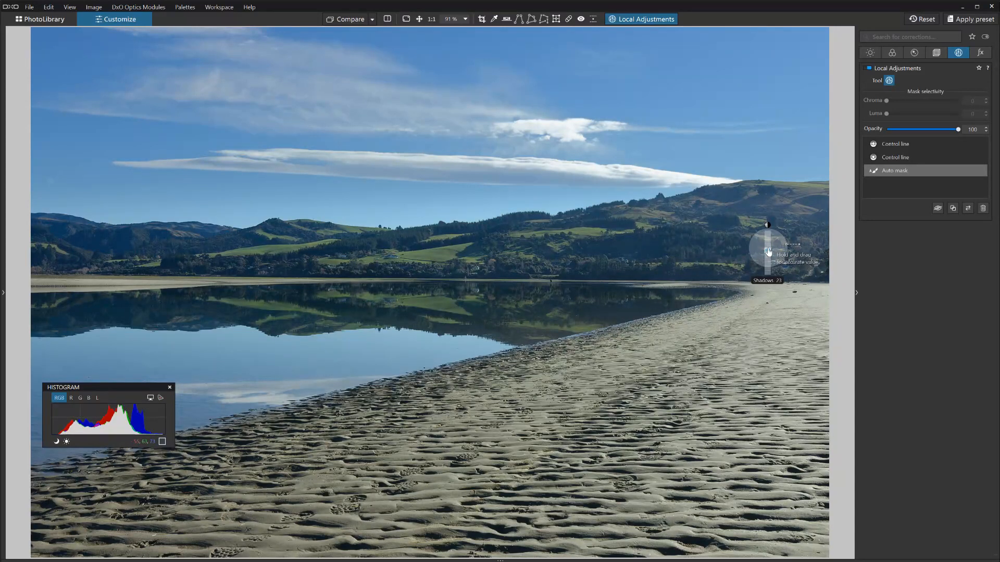
drag(767, 251, 766, 251)
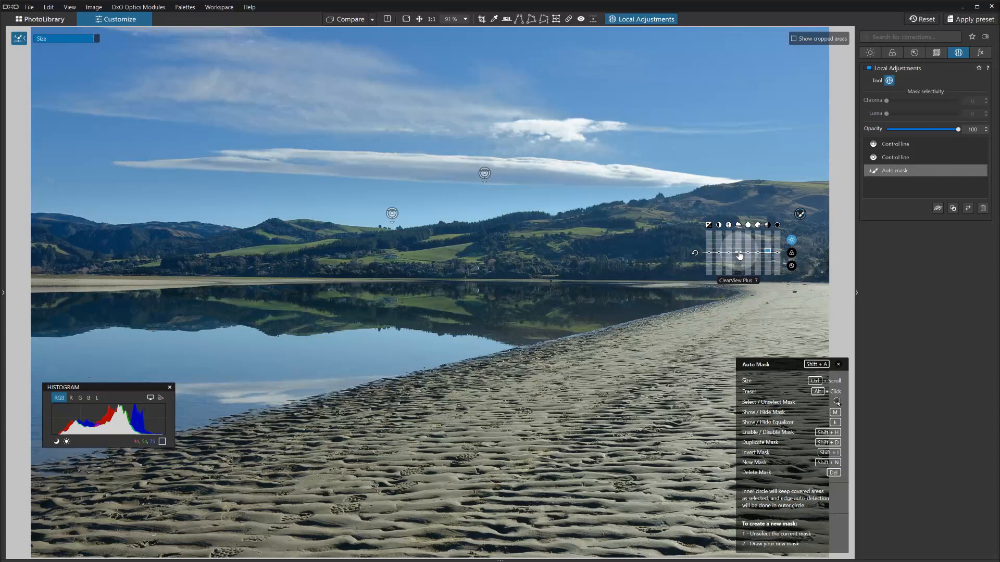
drag(740, 255, 738, 255)
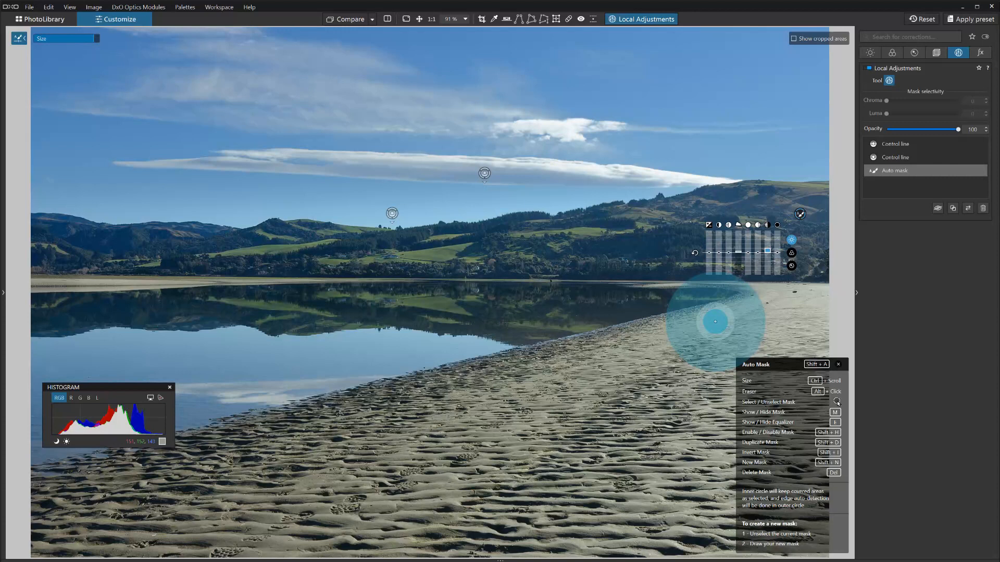
Try painting an Auto Mask over the rippled foreground sand and delete that mask.
mouse_move(800, 216)
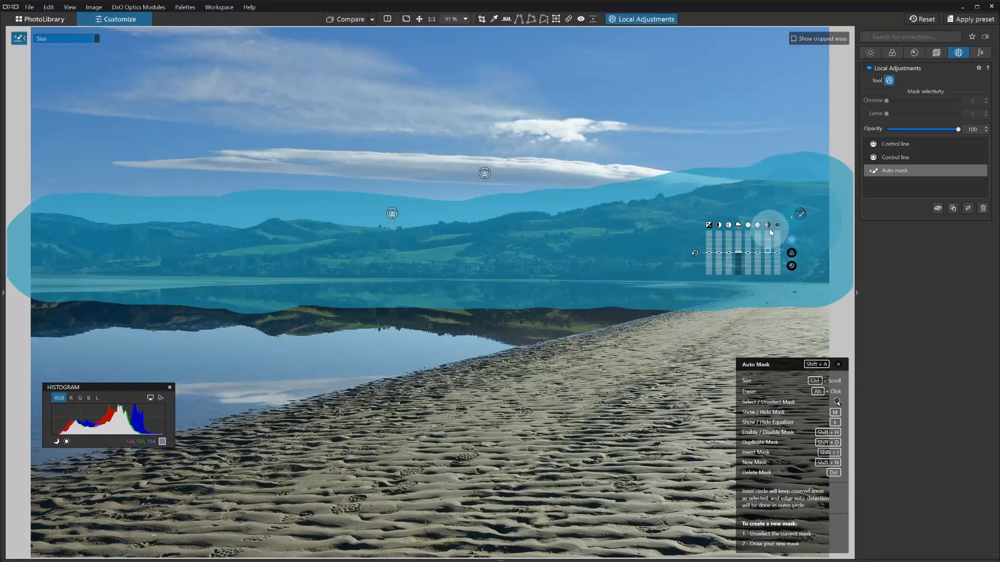
mouse_move(391, 458)
mouse_down()
mouse_move(295, 496)
mouse_move(279, 535)
mouse_up()
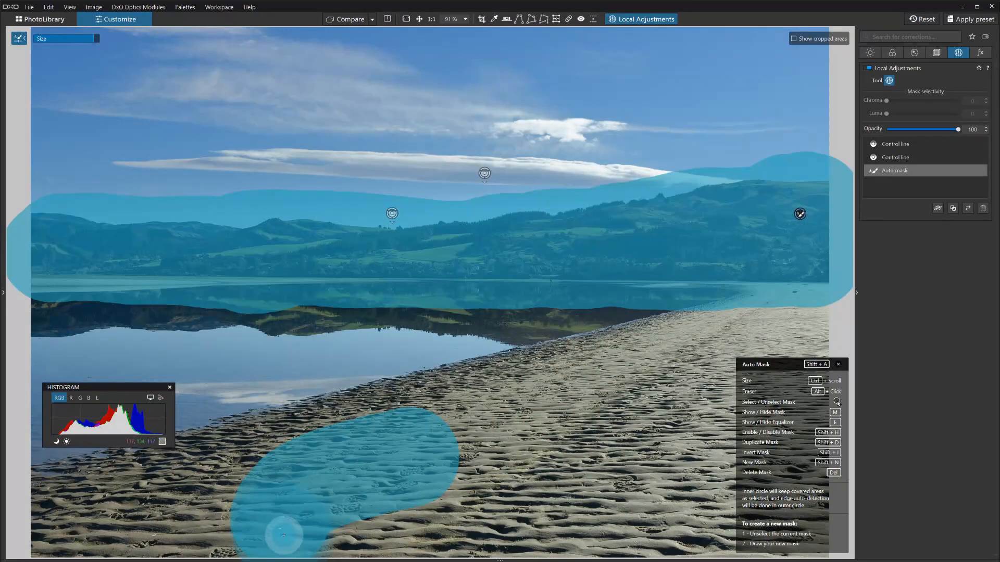
mouse_move(450, 508)
mouse_down()
mouse_move(383, 458)
mouse_move(312, 510)
mouse_up()
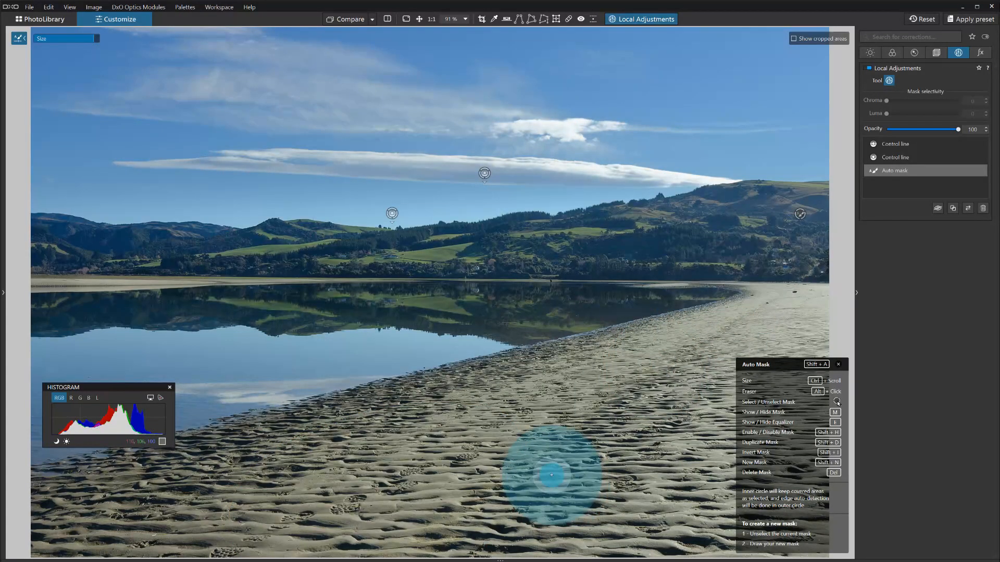
mouse_move(432, 469)
mouse_down()
mouse_move(350, 499)
mouse_move(357, 534)
mouse_move(478, 503)
mouse_move(494, 462)
mouse_move(333, 521)
mouse_up()
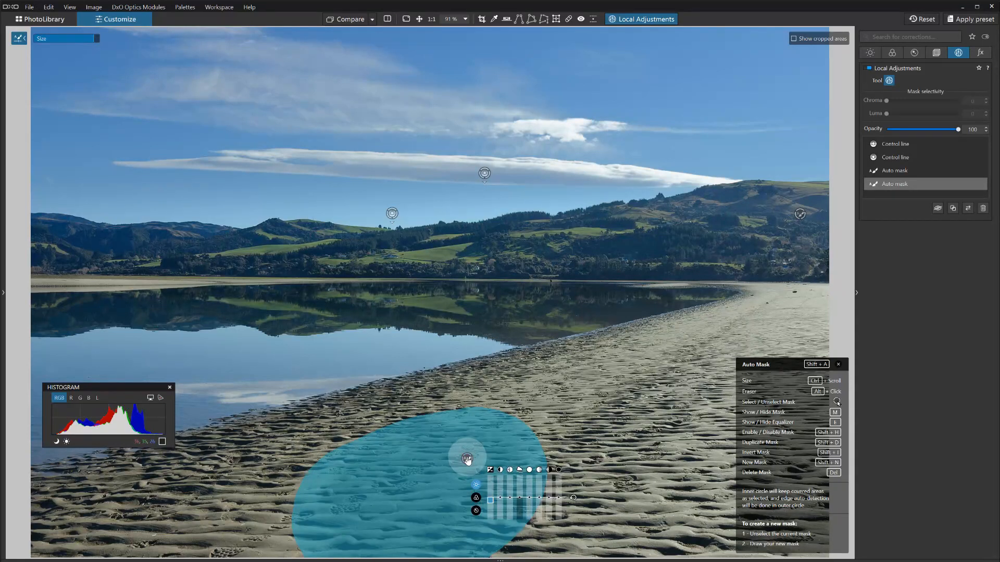
key(Delete)
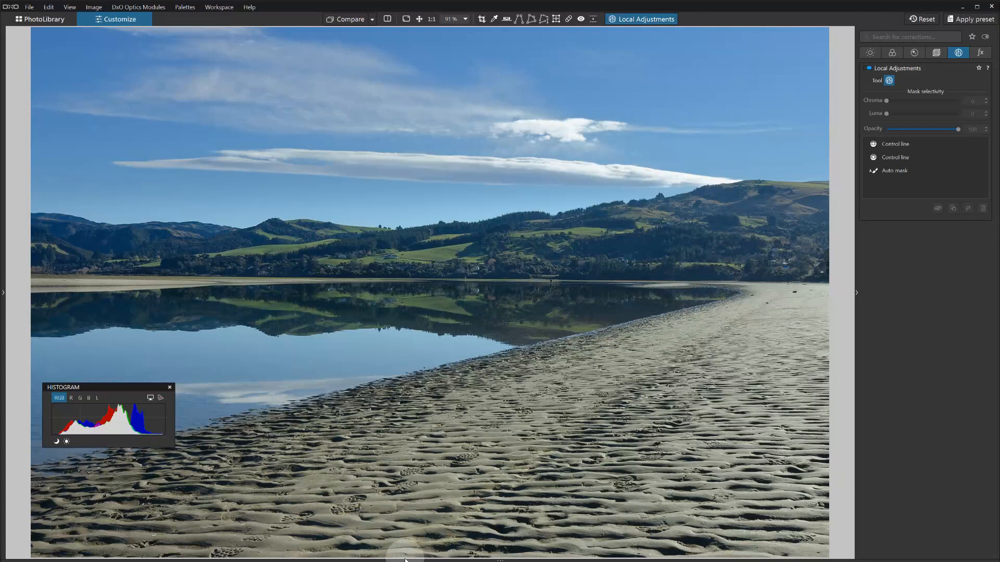
Try Graduated Filters over the foreground sand and the upper sky, lowering the sand's exposure to about -1.76 and raising the sky's exposure.
right_click(450, 429)
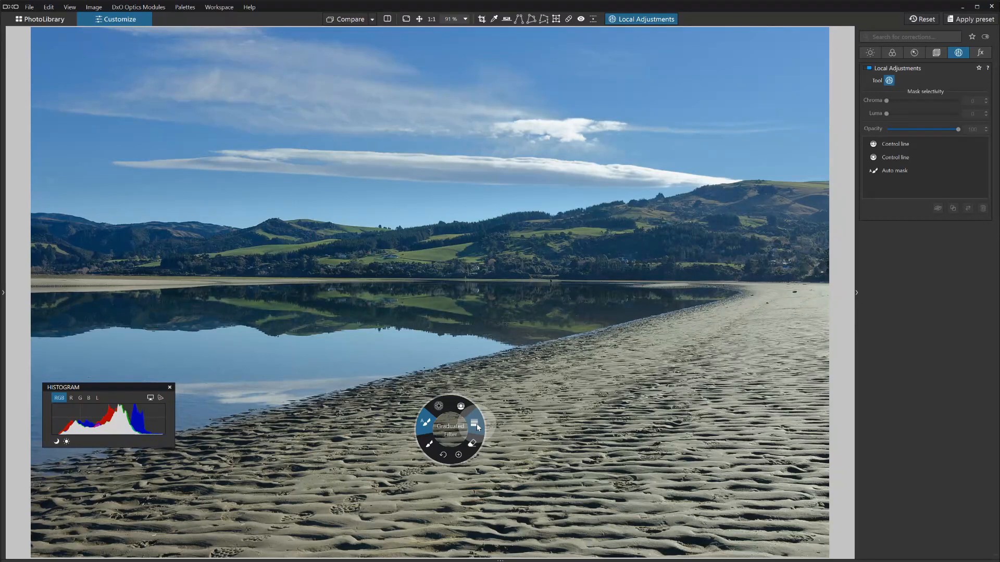
click(475, 424)
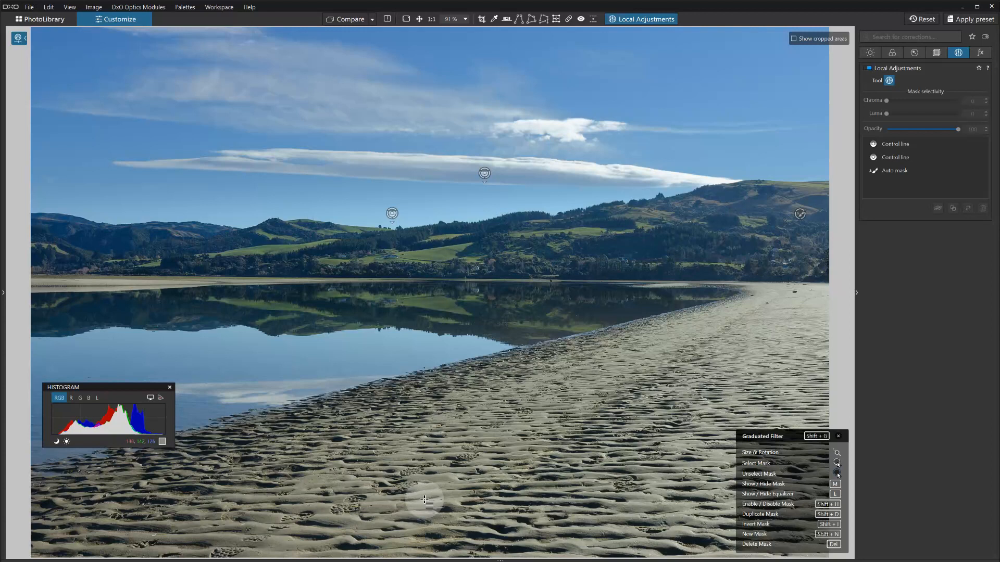
drag(425, 501, 425, 376)
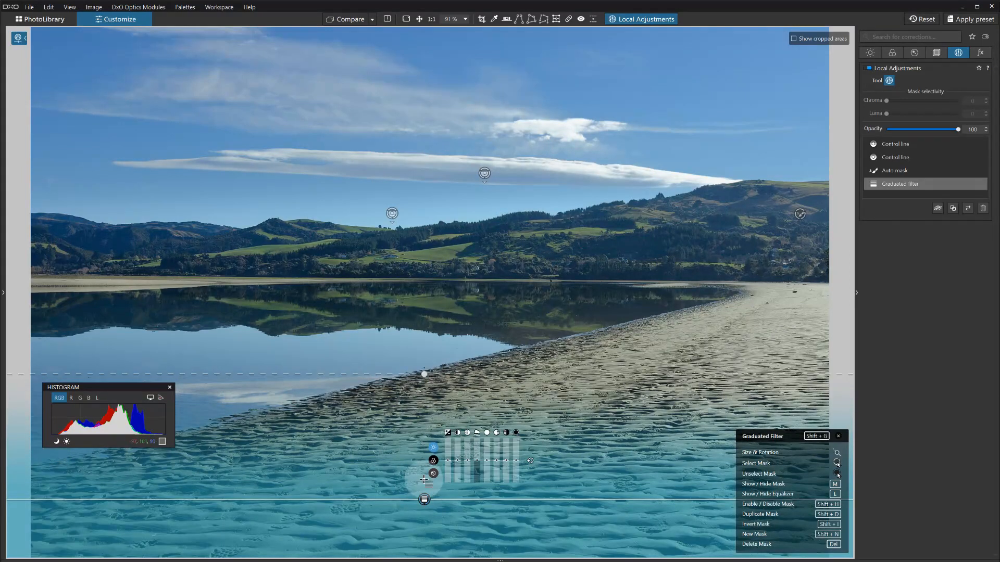
drag(448, 470, 449, 473)
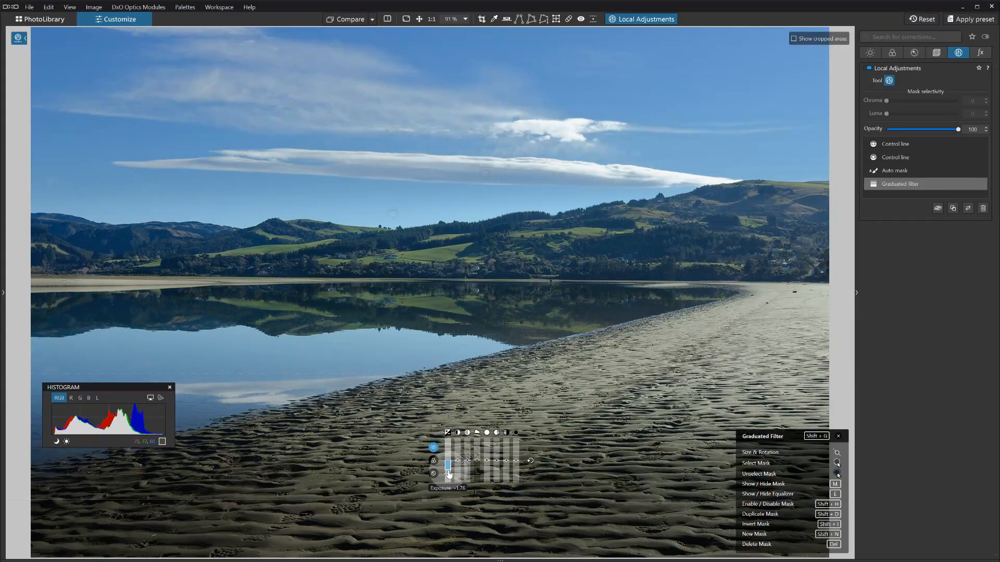
mouse_move(424, 499)
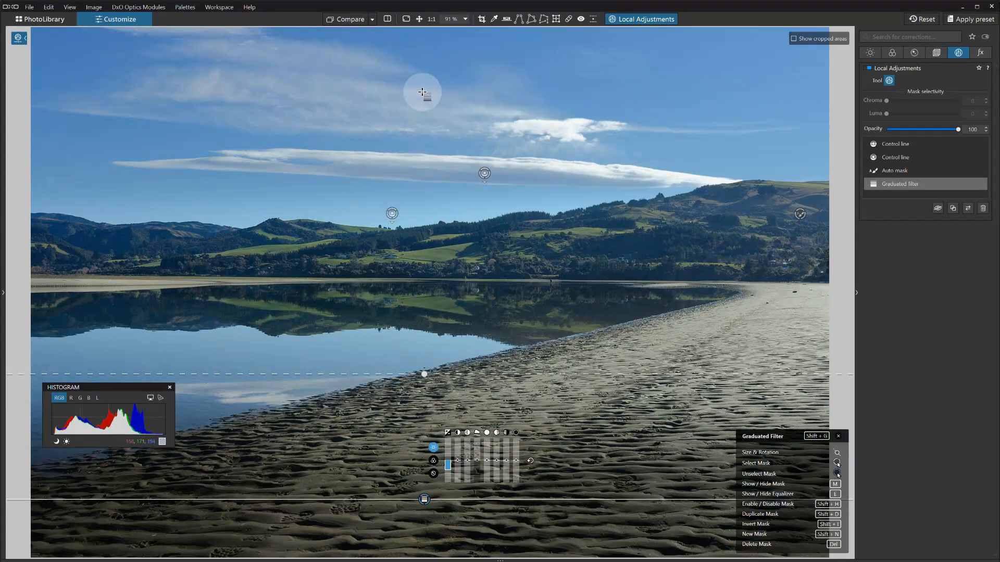
drag(423, 94, 423, 176)
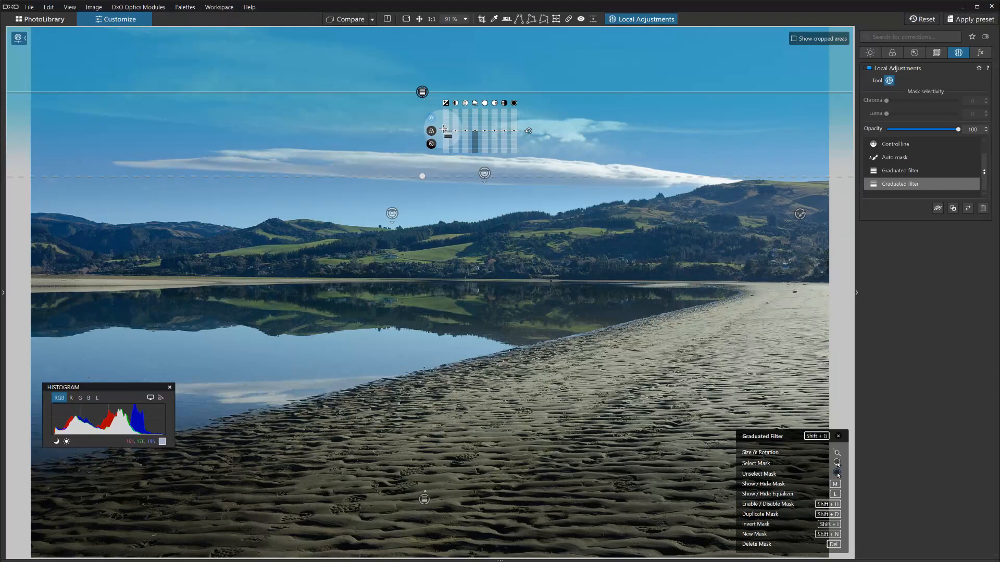
drag(443, 129, 446, 127)
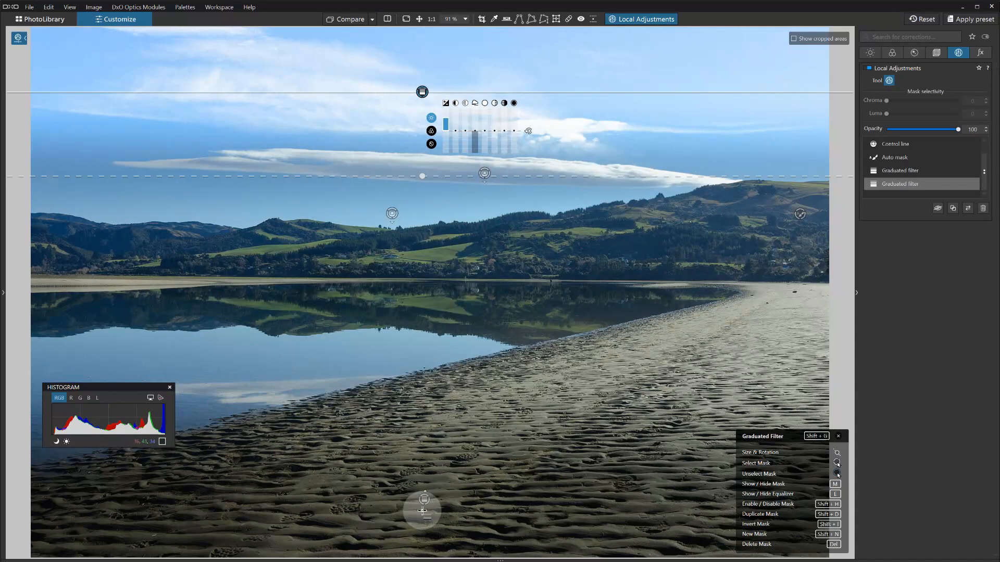
Delete both Graduated Filters, the one over the sand and the one over the sky.
mouse_move(426, 500)
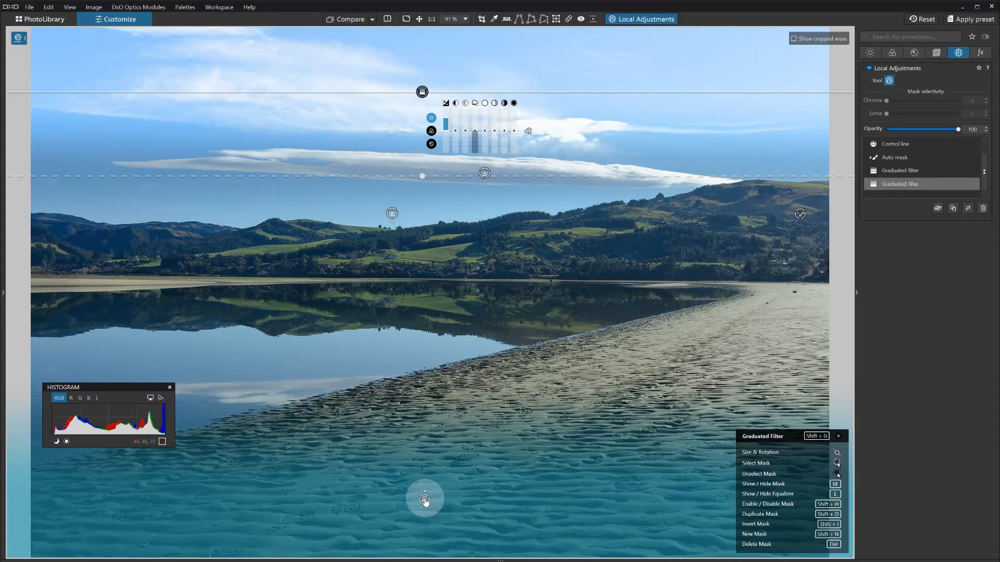
click(425, 501)
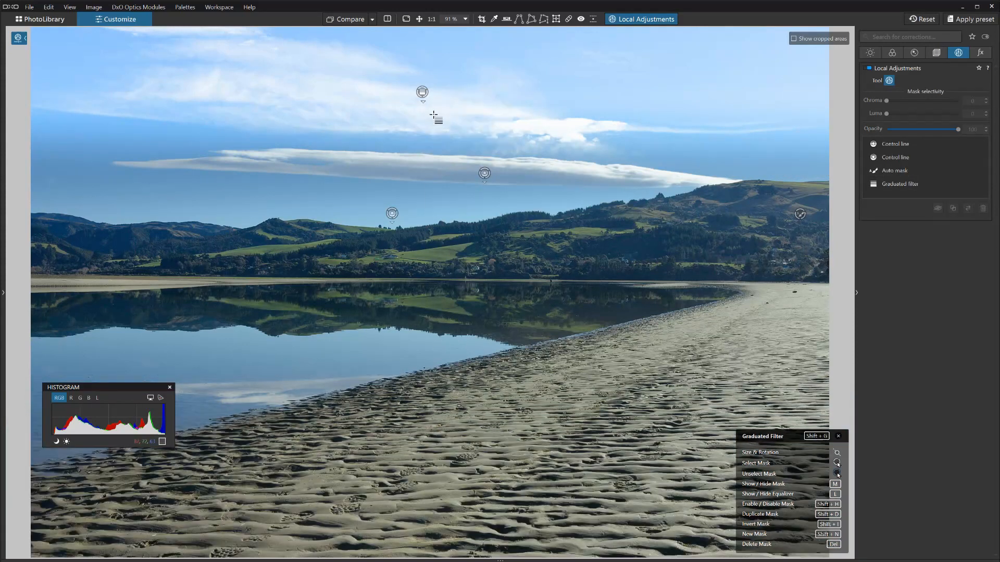
click(421, 91)
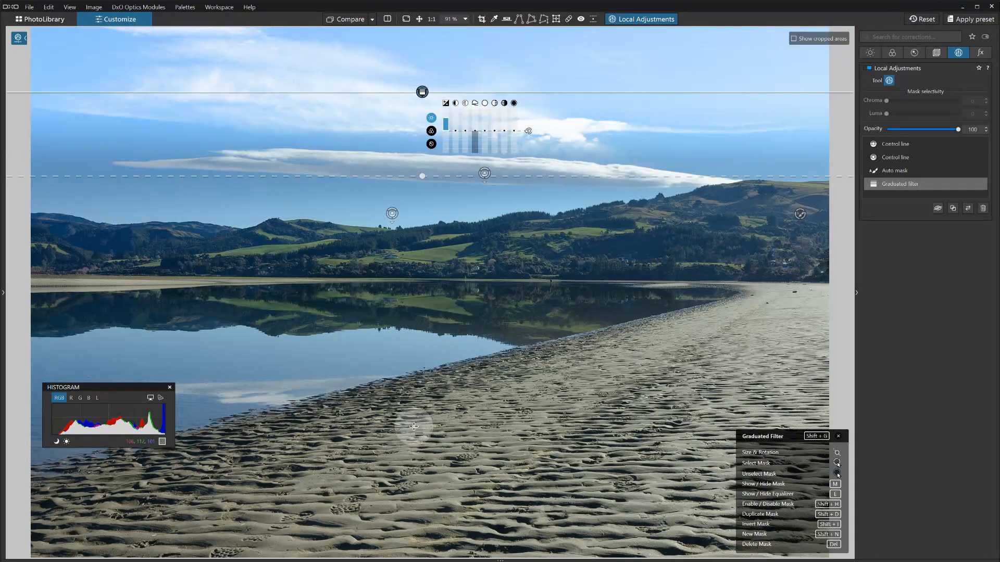
key(Delete)
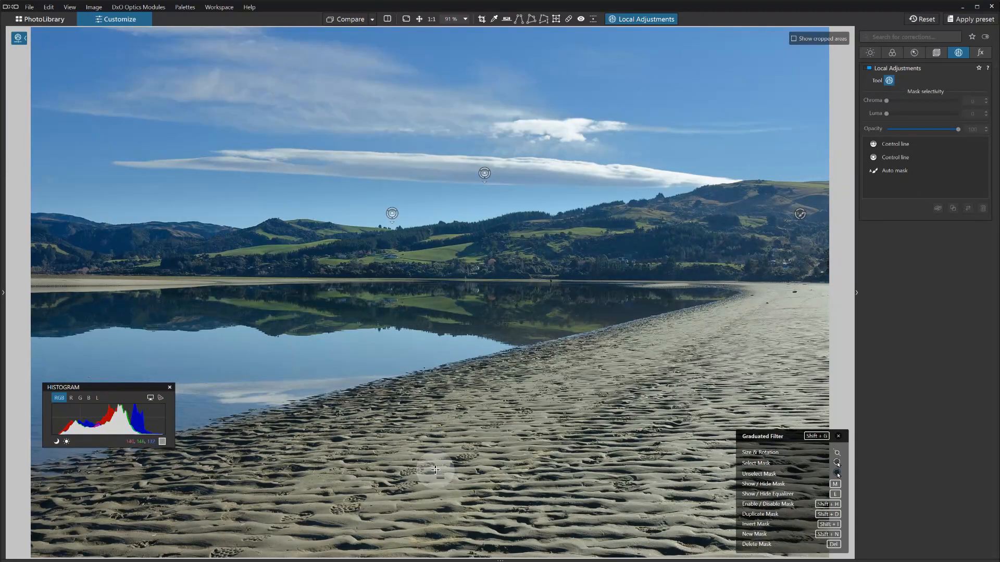
Try two separate Control Point masks on the foreground sand, raising exposure in the first and lowering it in the second.
right_click(438, 471)
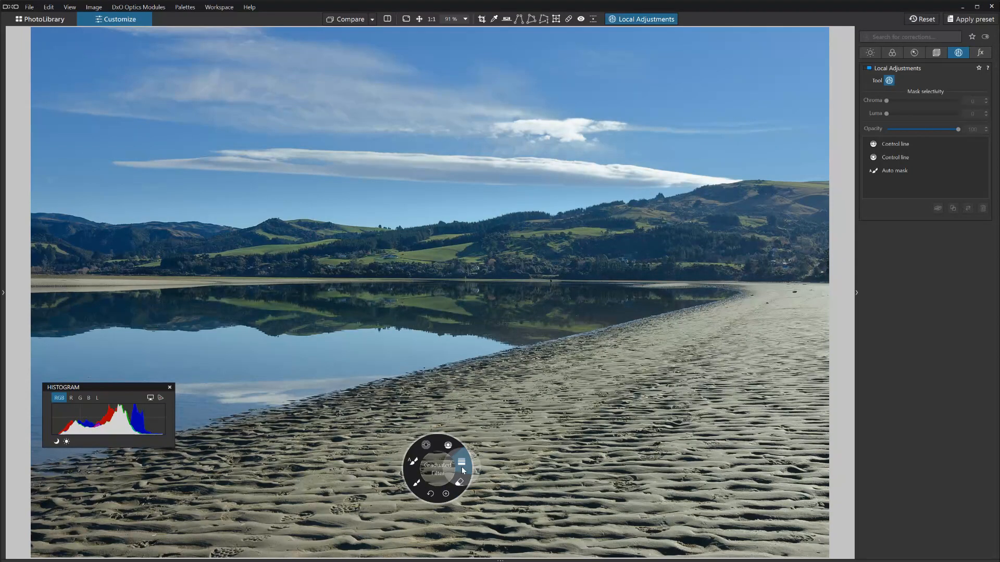
click(425, 447)
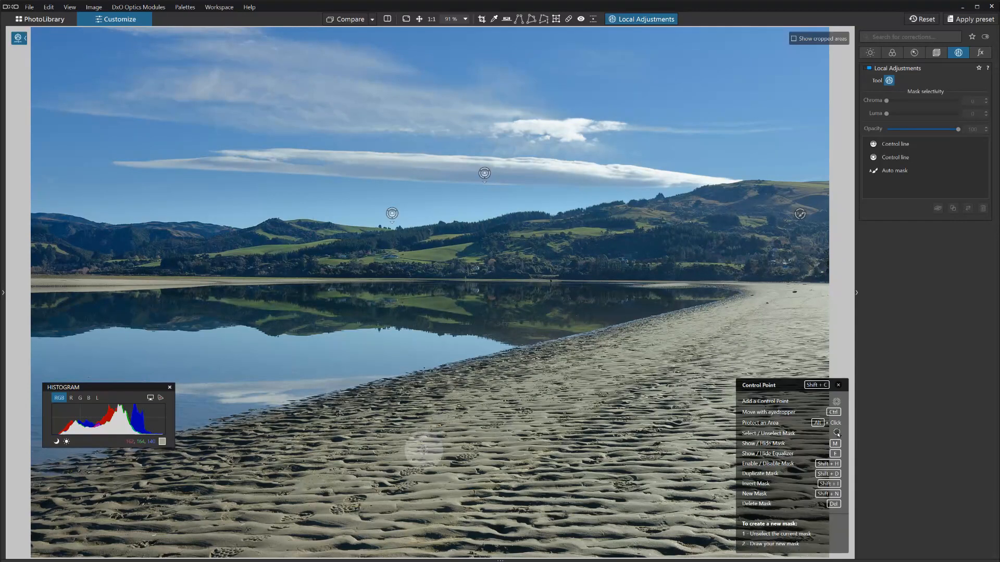
click(260, 498)
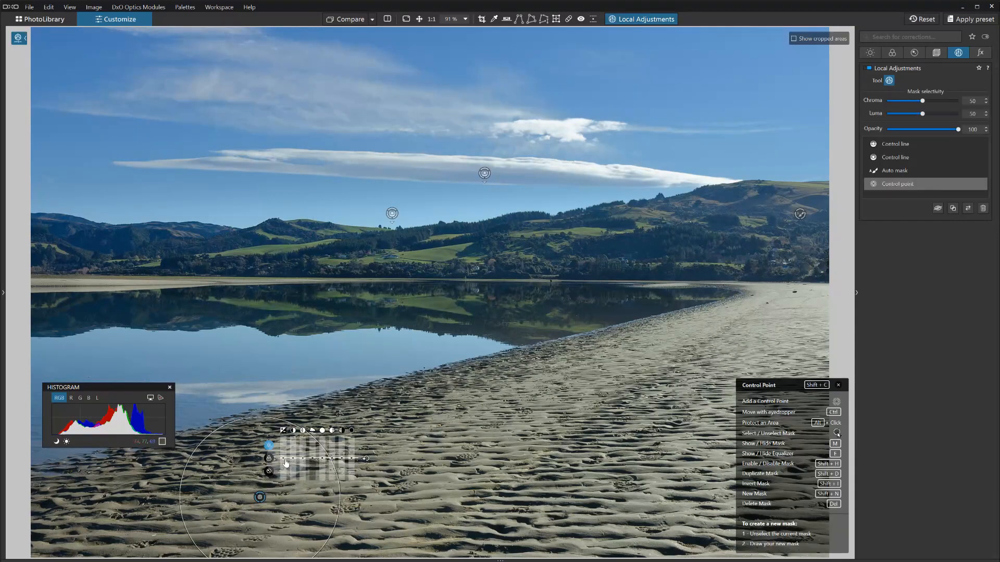
drag(283, 459, 284, 454)
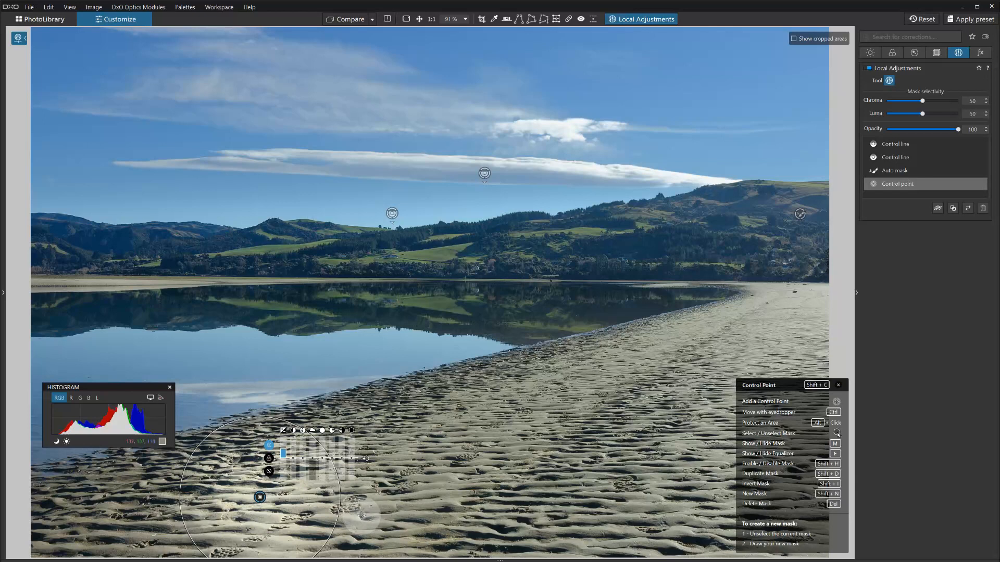
click(518, 489)
mouse_move(542, 529)
mouse_down()
mouse_move(542, 549)
mouse_move(541, 539)
mouse_up()
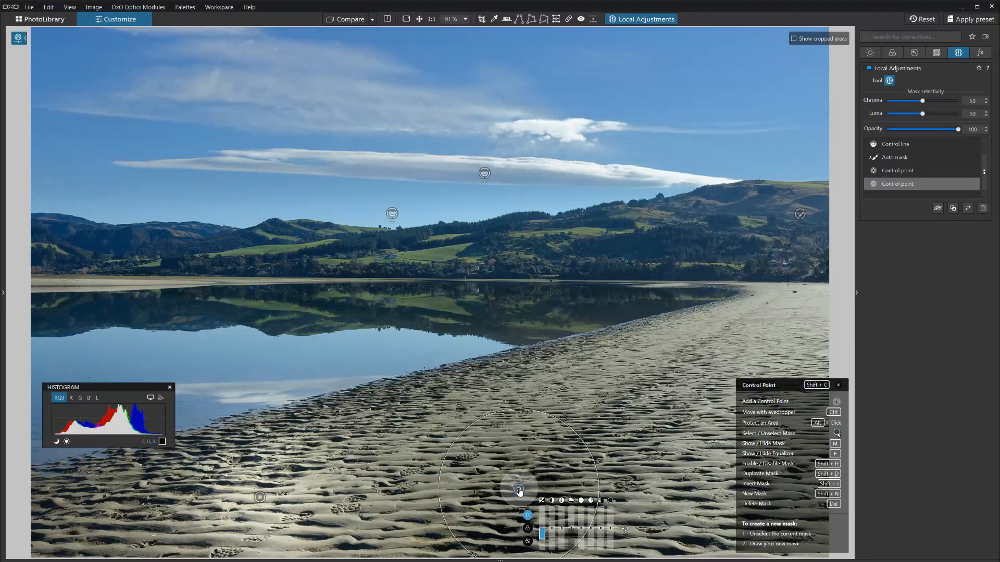
Delete both Control Point masks from the foreground sand.
key(Delete)
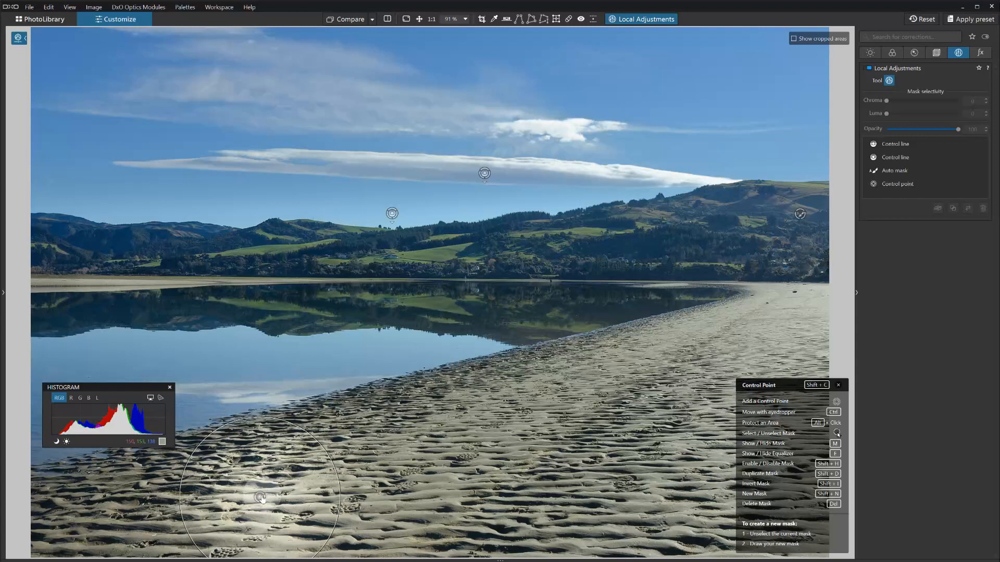
click(261, 498)
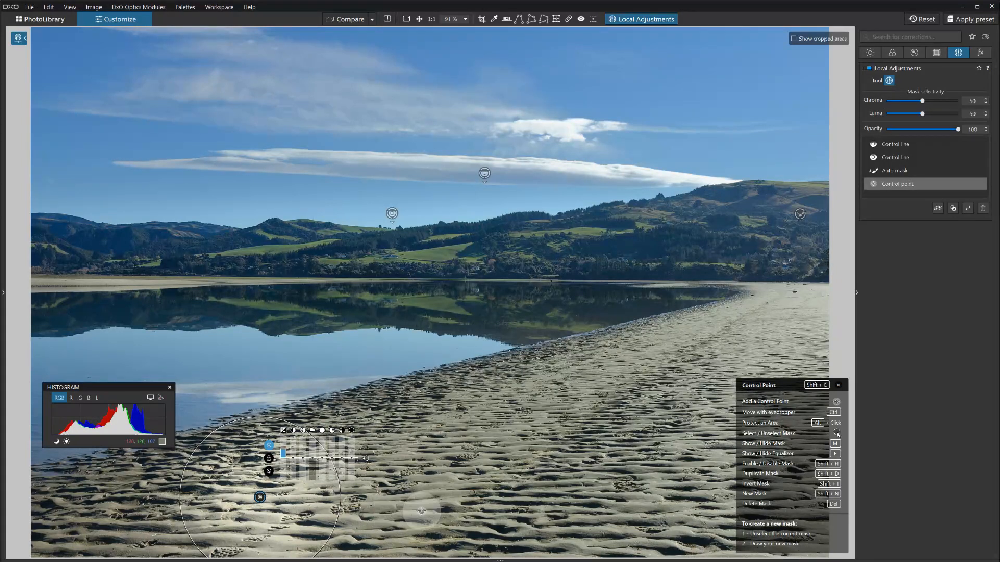
key(Delete)
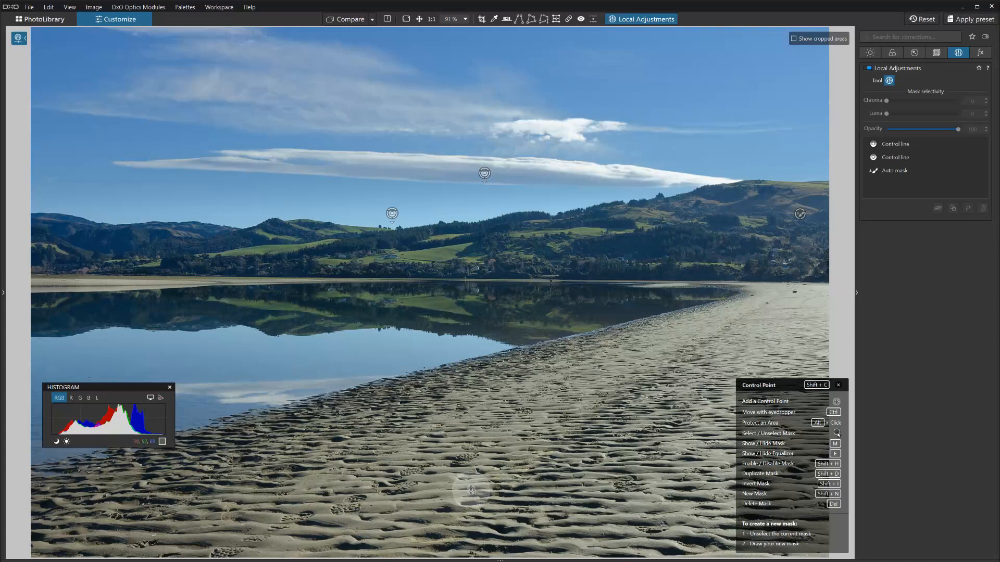
Try two separate Brush masks on the foreground sand, raising exposure in the first and strongly lowering it in the second.
right_click(523, 462)
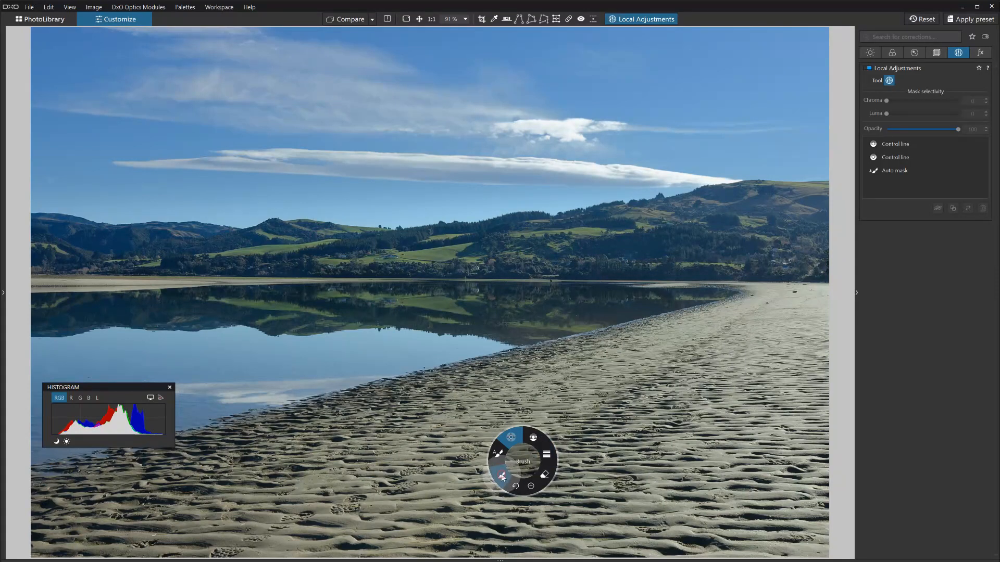
click(501, 474)
mouse_move(298, 507)
mouse_down()
mouse_move(411, 470)
mouse_move(399, 508)
mouse_move(328, 513)
mouse_move(326, 488)
mouse_move(327, 513)
mouse_up()
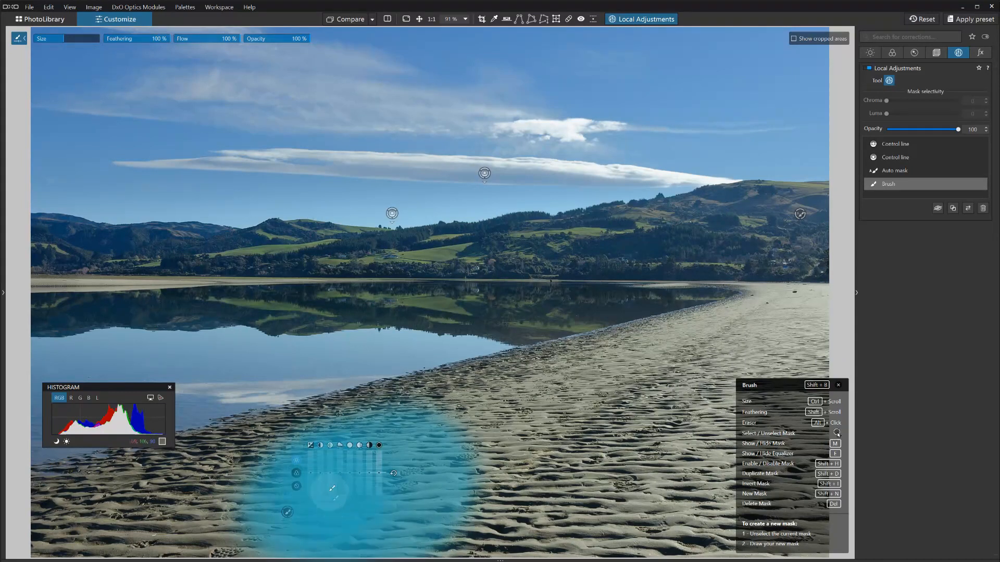
drag(310, 477, 311, 470)
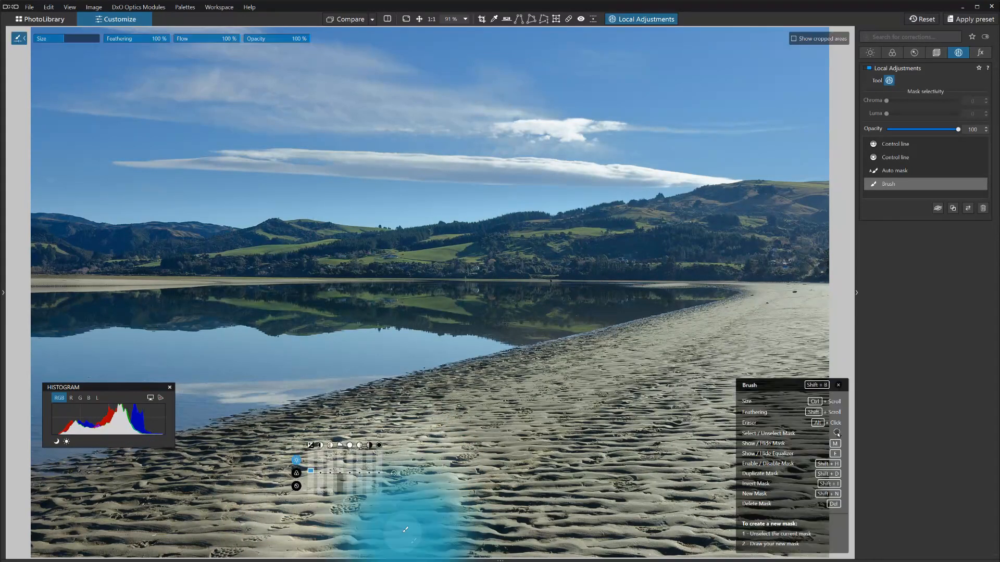
mouse_move(287, 515)
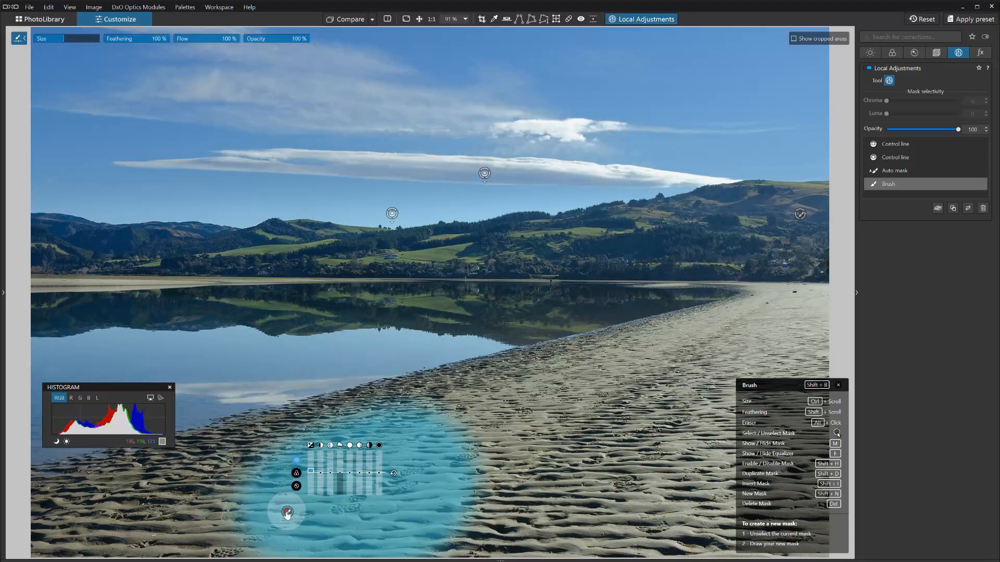
mouse_move(655, 509)
mouse_down()
mouse_move(598, 516)
mouse_move(580, 456)
mouse_move(677, 493)
mouse_up()
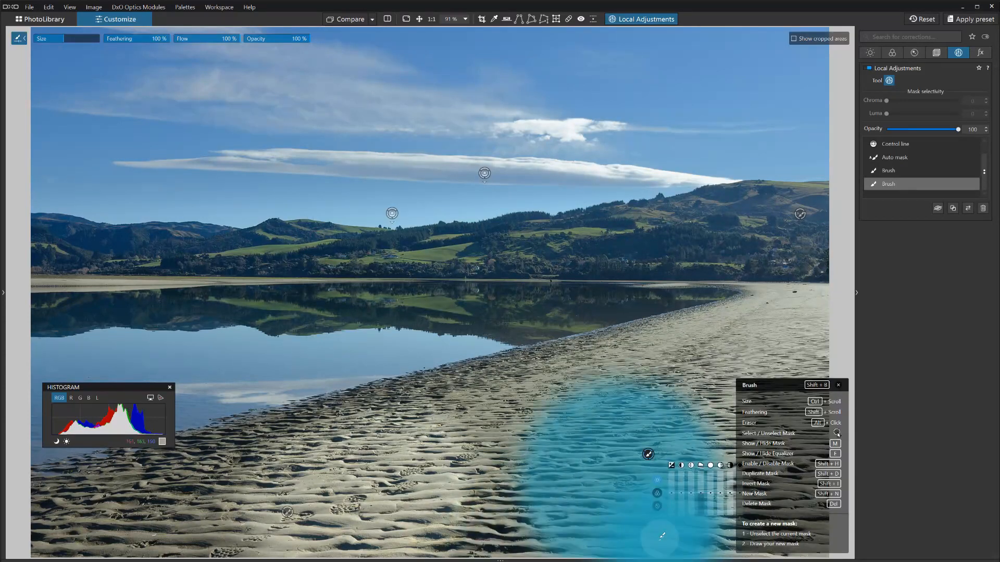
drag(671, 493, 671, 506)
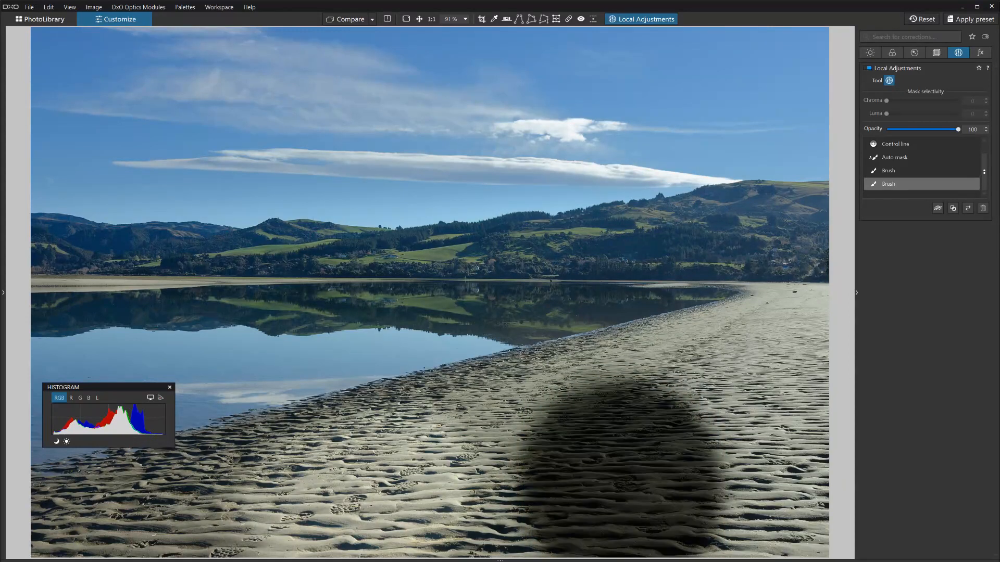
Undo the second Brush mask's exposure reduction and delete both Brush masks from the sand.
key(ctrl+z)
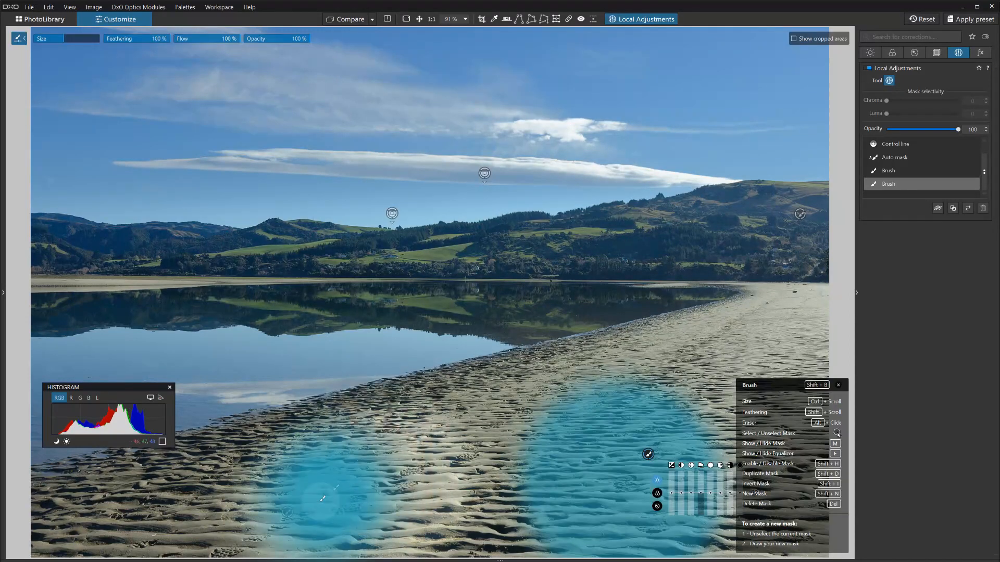
click(288, 513)
key(Delete)
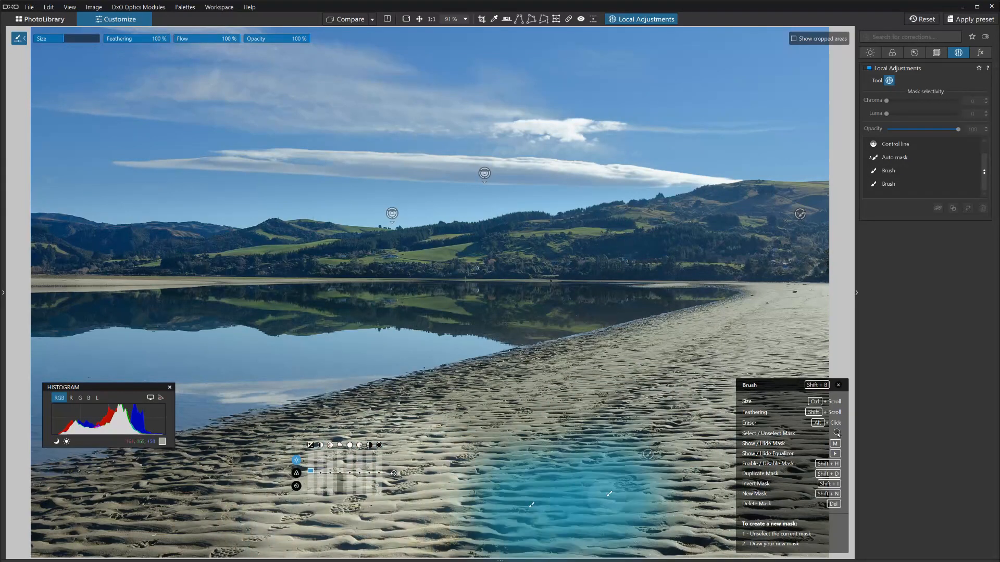
click(648, 454)
key(Delete)
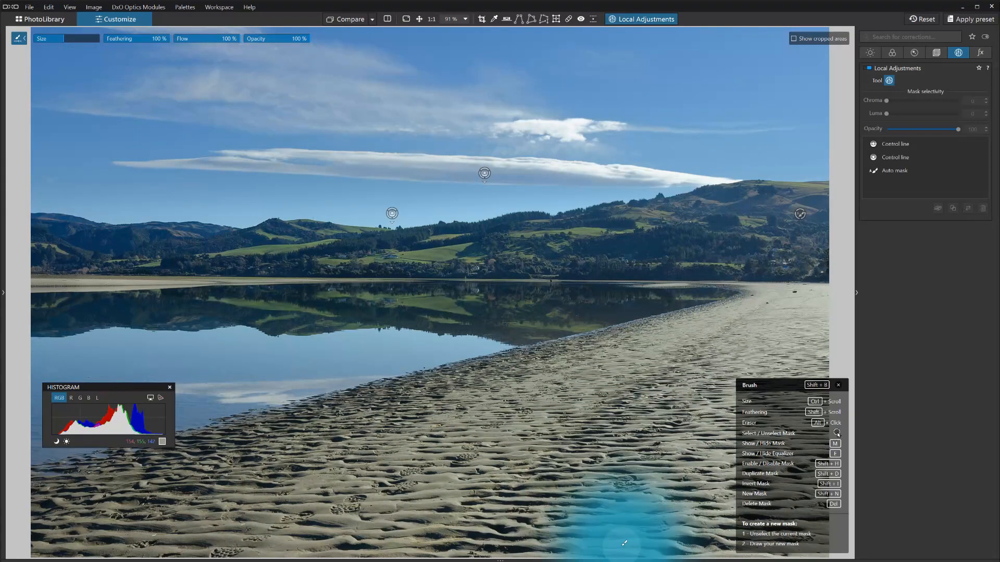
Place a Control Point on the foreground sand, enlarge its radius to reach the far shoreline, and raise its exposure to 2.21.
right_click(518, 462)
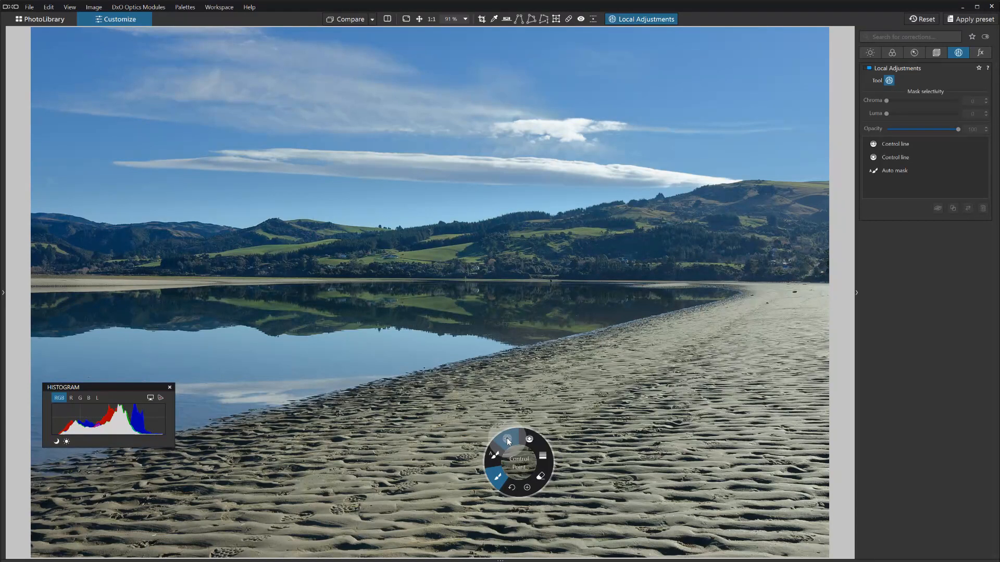
click(507, 438)
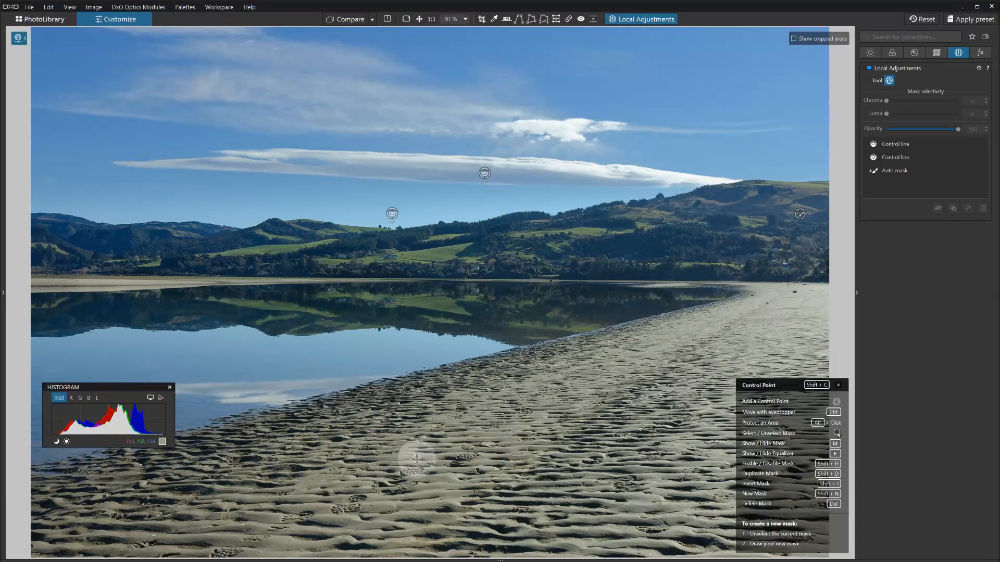
click(383, 452)
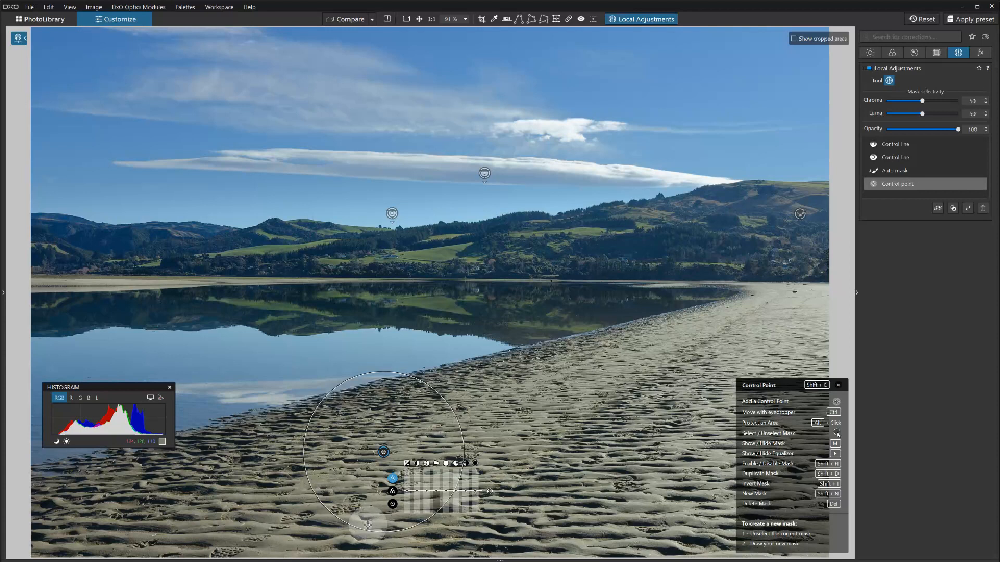
drag(368, 525, 354, 561)
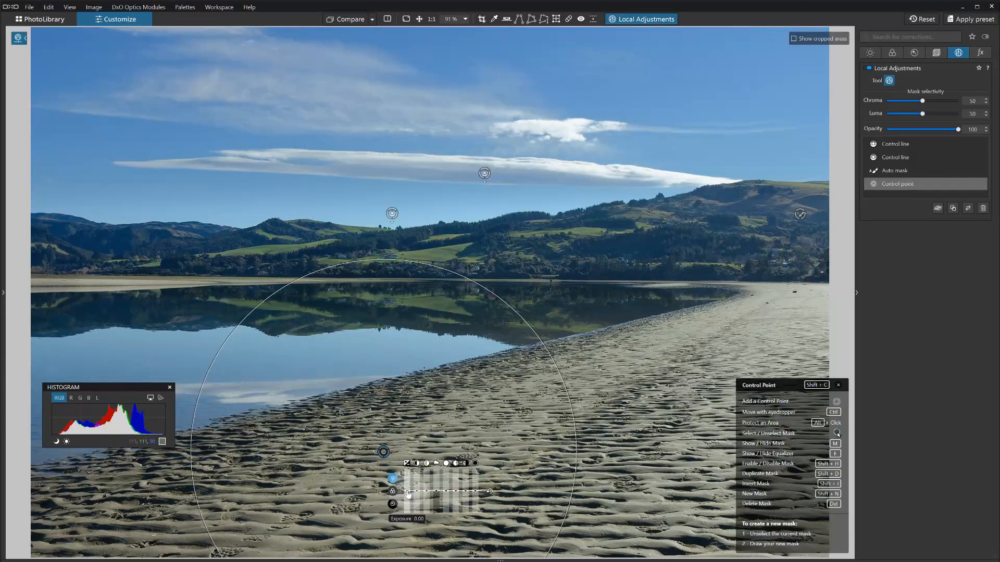
drag(406, 493, 406, 480)
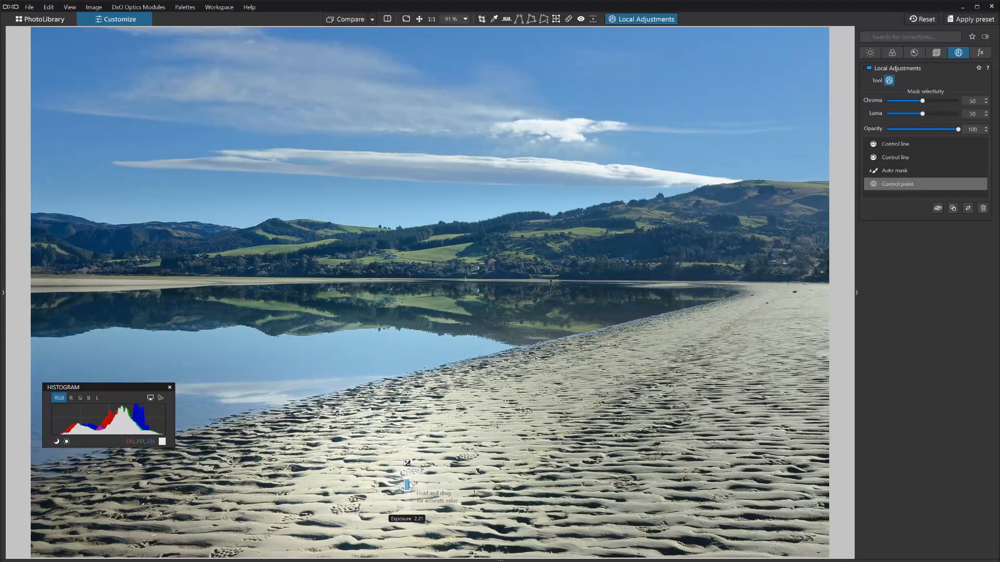
Add a protecting Control Point on the calm water, enlarge its radius, and reposition it within the water.
click(348, 350)
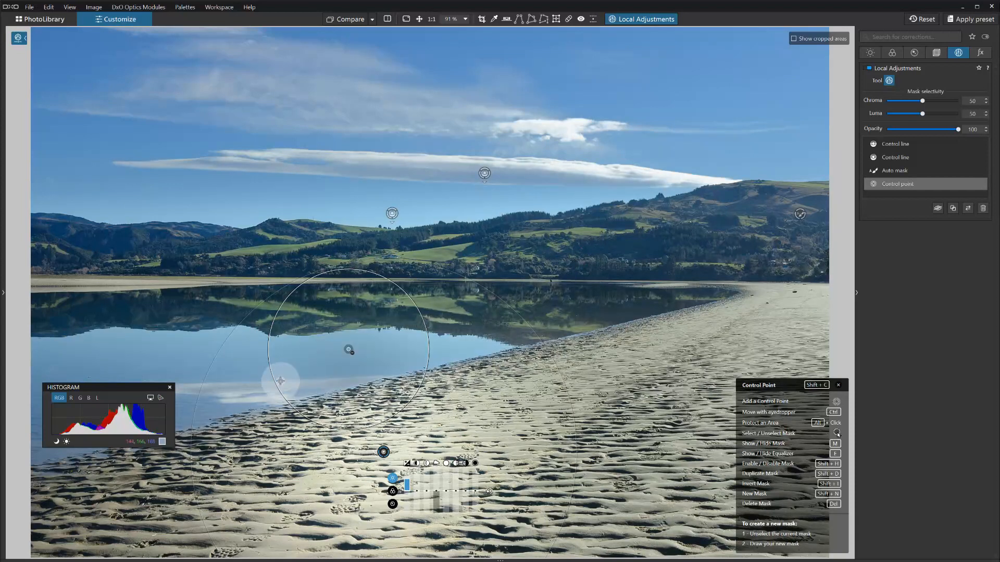
drag(272, 384, 183, 385)
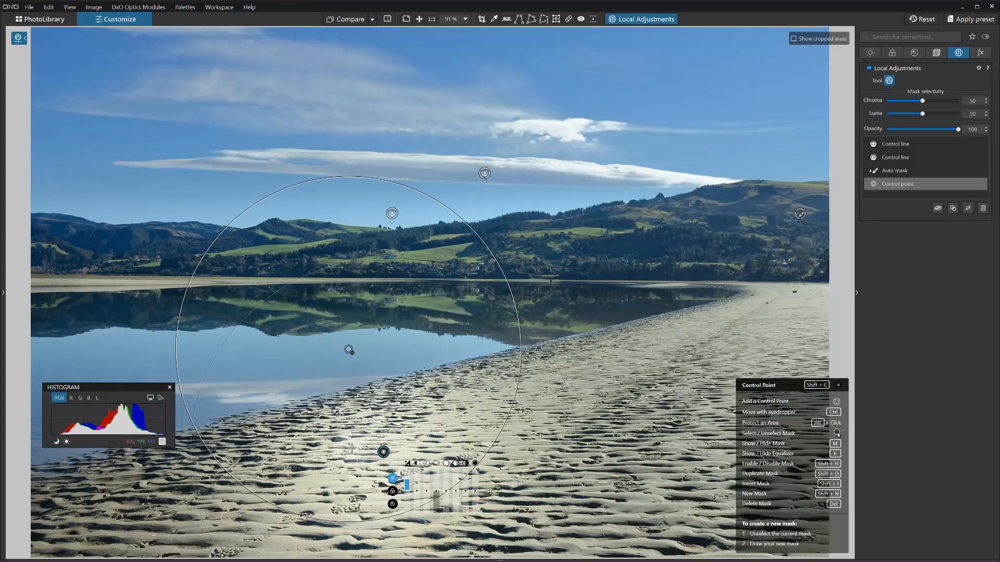
drag(347, 350, 302, 363)
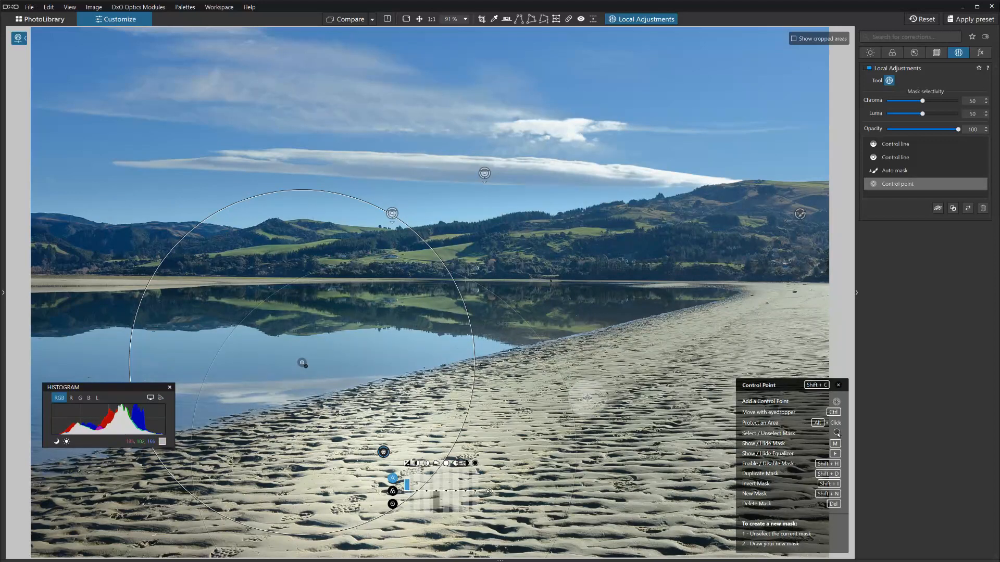
drag(302, 363, 319, 354)
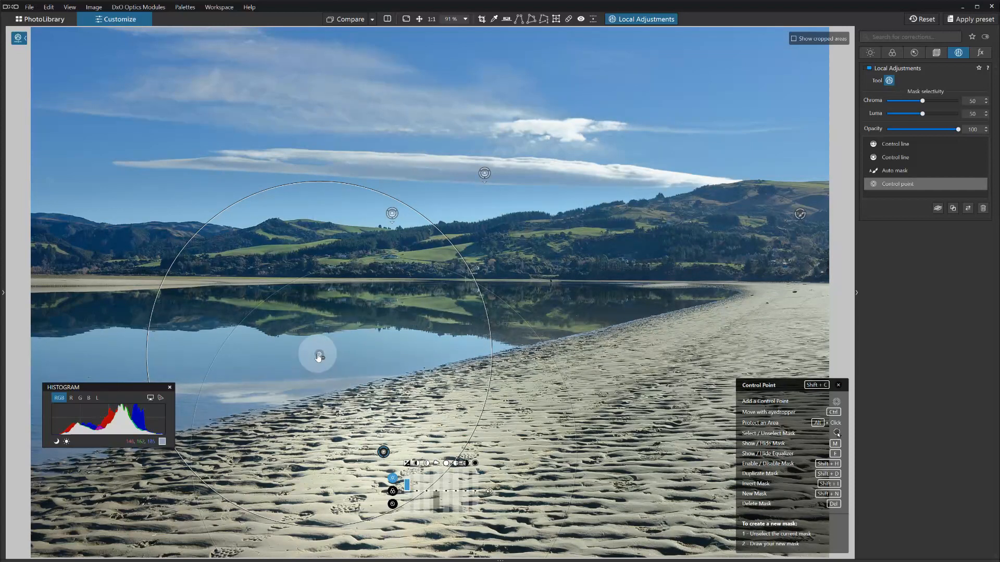
Extend the mask with a Control Point on the right-hand sand, protect the distant reflection with a smaller one, and shrink the first protecting point.
click(691, 356)
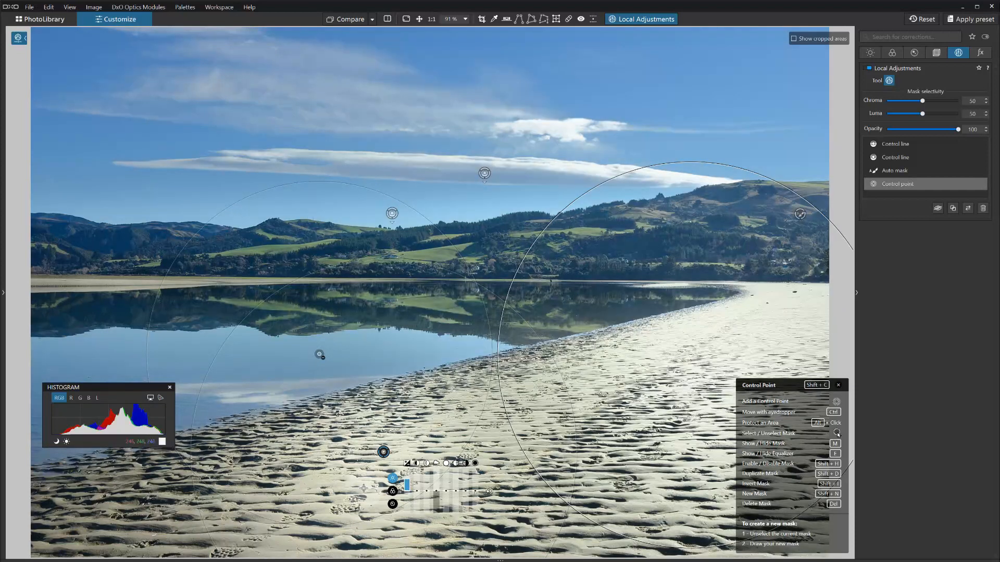
click(595, 305)
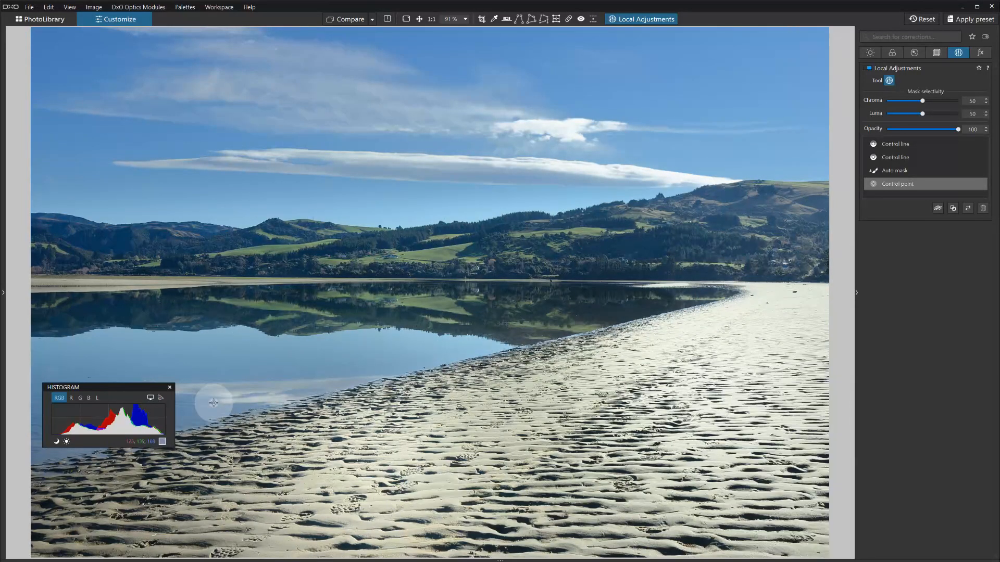
drag(615, 134, 557, 190)
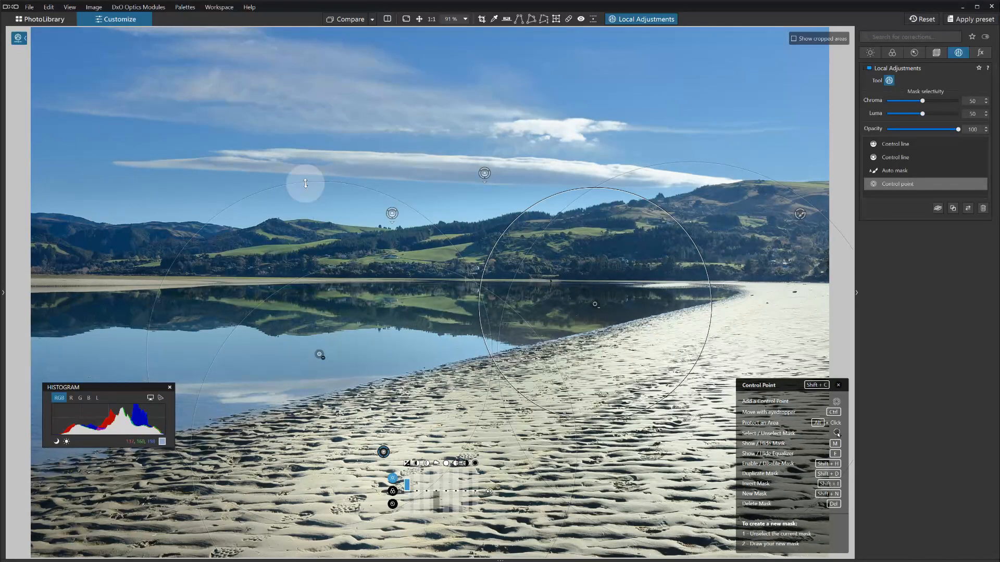
drag(304, 183, 304, 210)
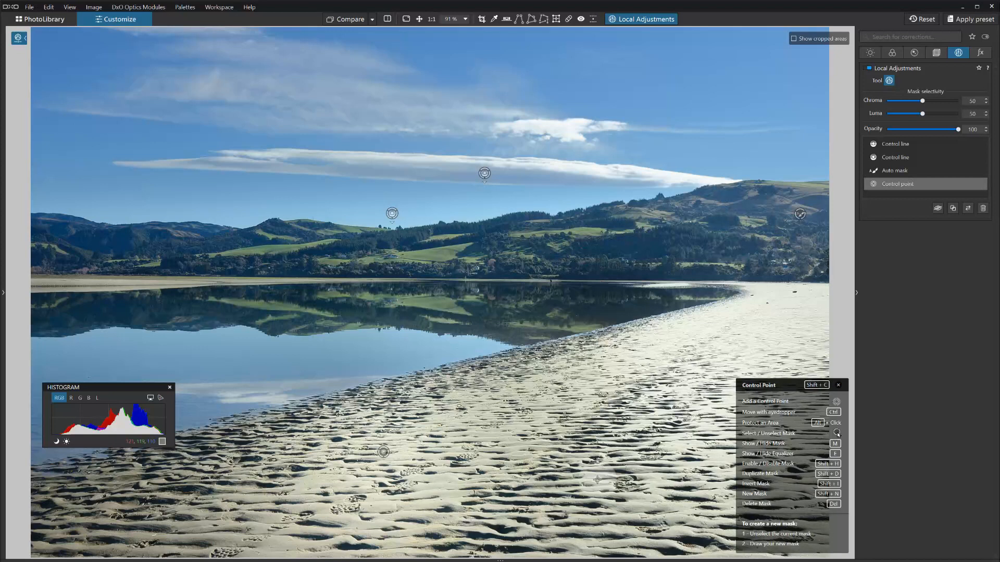
Switch to the Control Line tool and delete the Control Point mask with all its points from the sand.
right_click(567, 463)
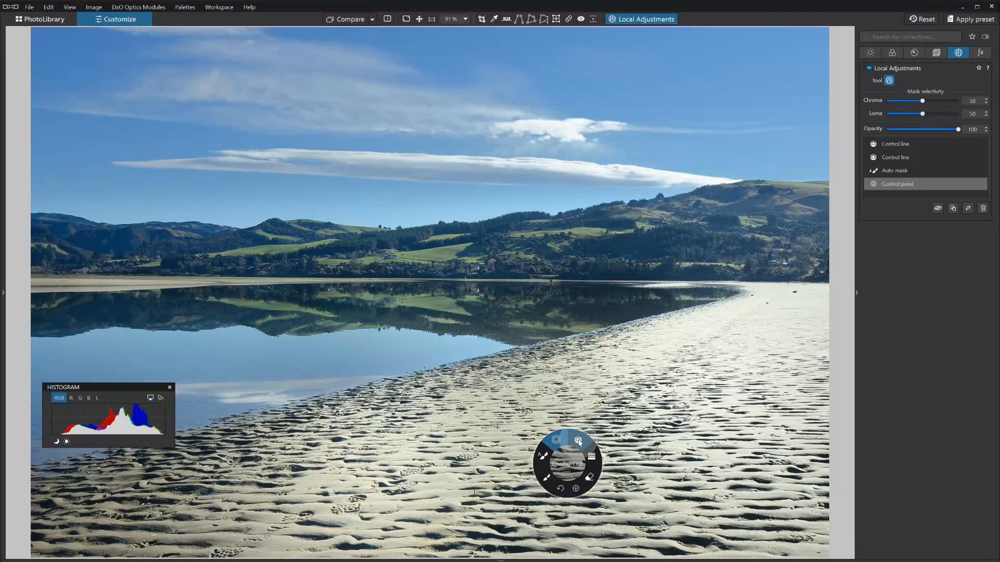
click(578, 442)
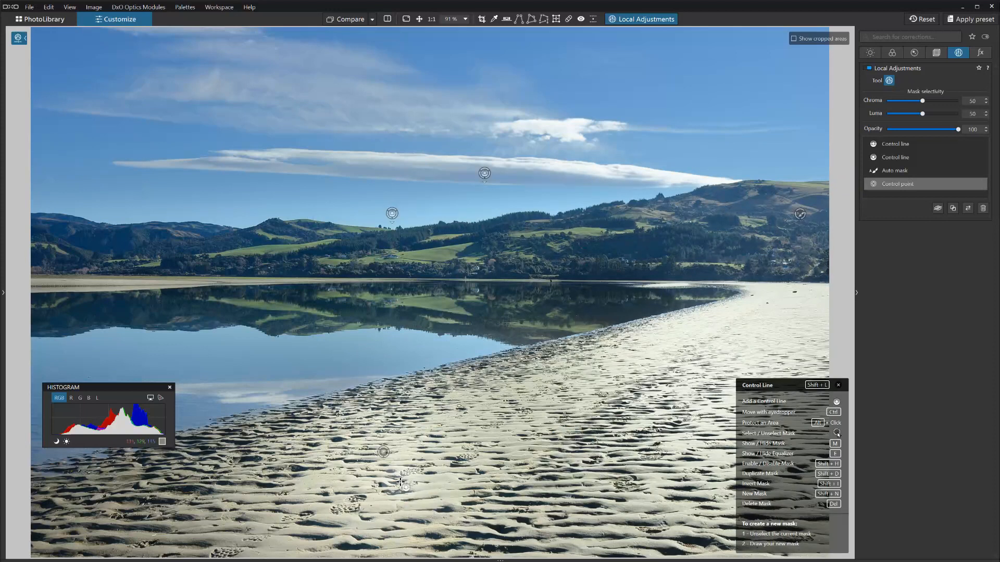
click(383, 452)
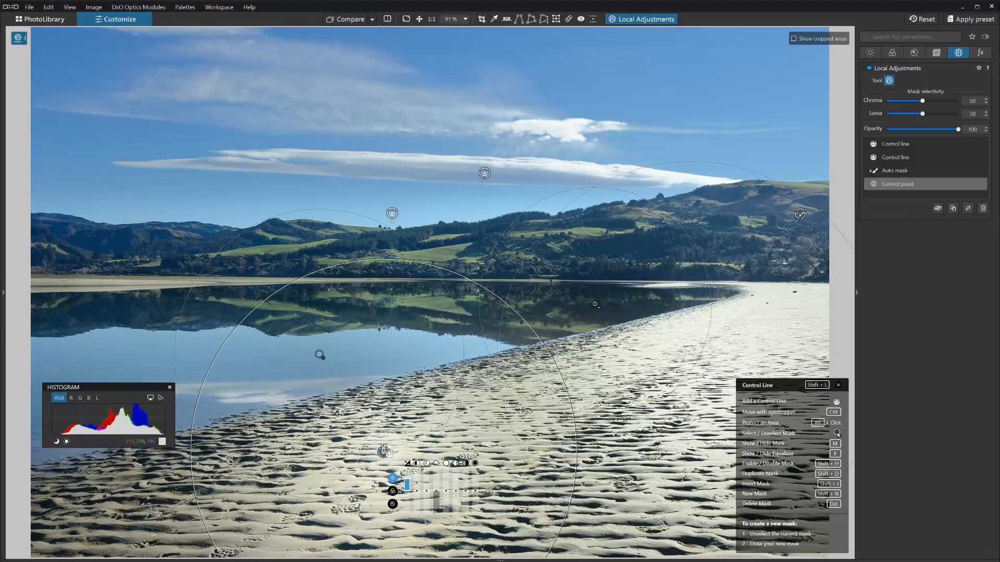
drag(383, 452, 690, 356)
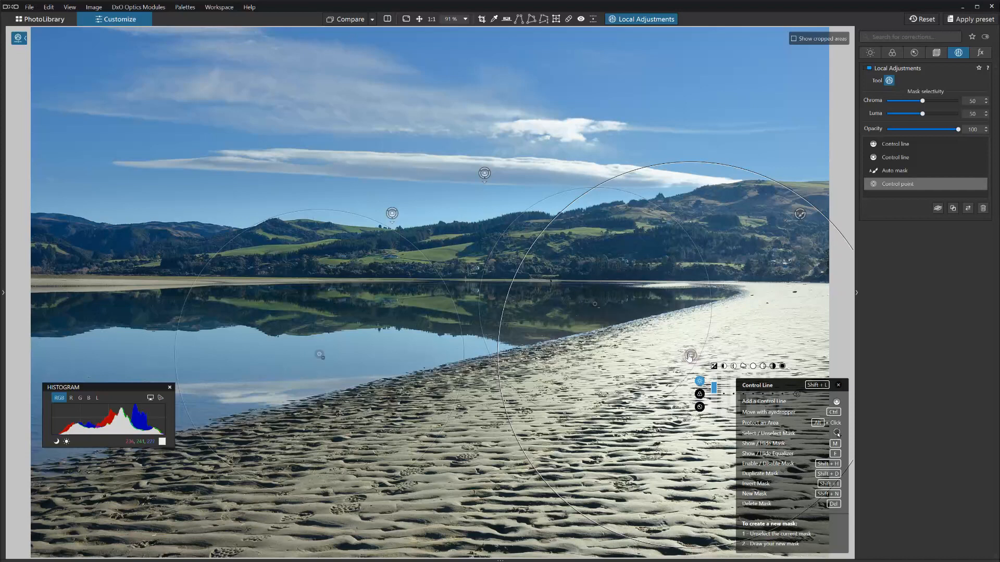
click(692, 356)
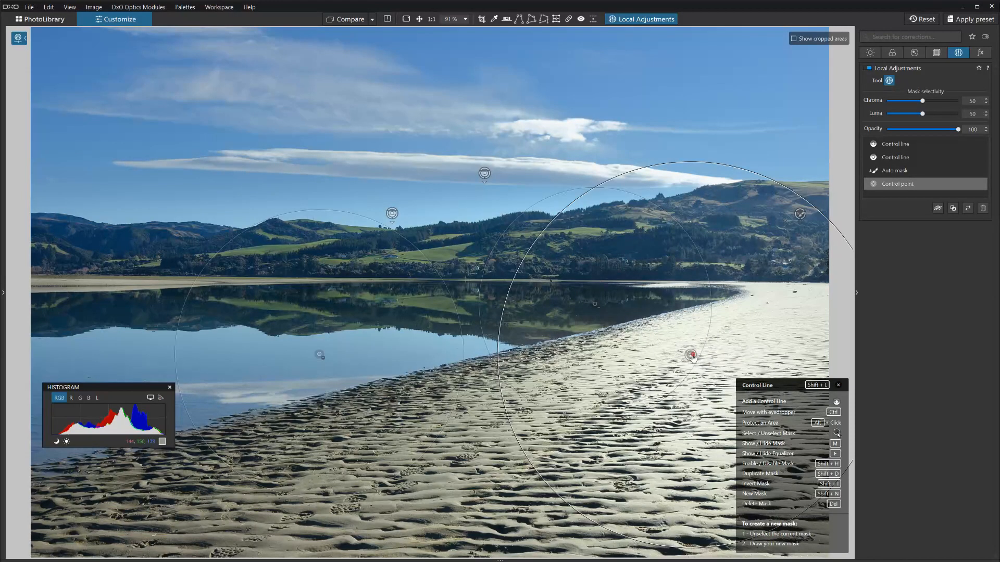
key(Delete)
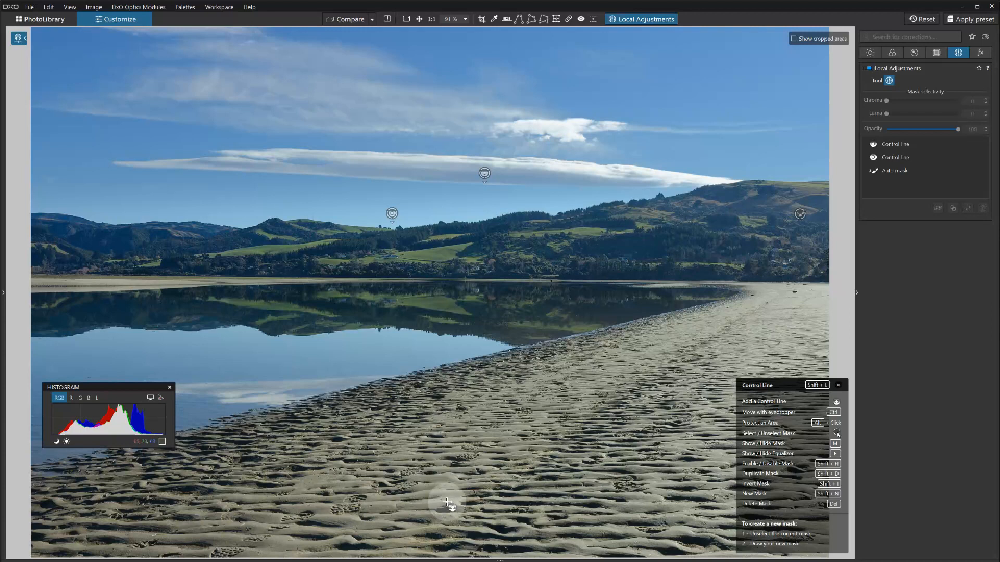
Draw a Control Line over the foreground sand with strongly raised exposure, and add a protecting Control Point in the photo's lower-left corner.
drag(442, 476, 436, 386)
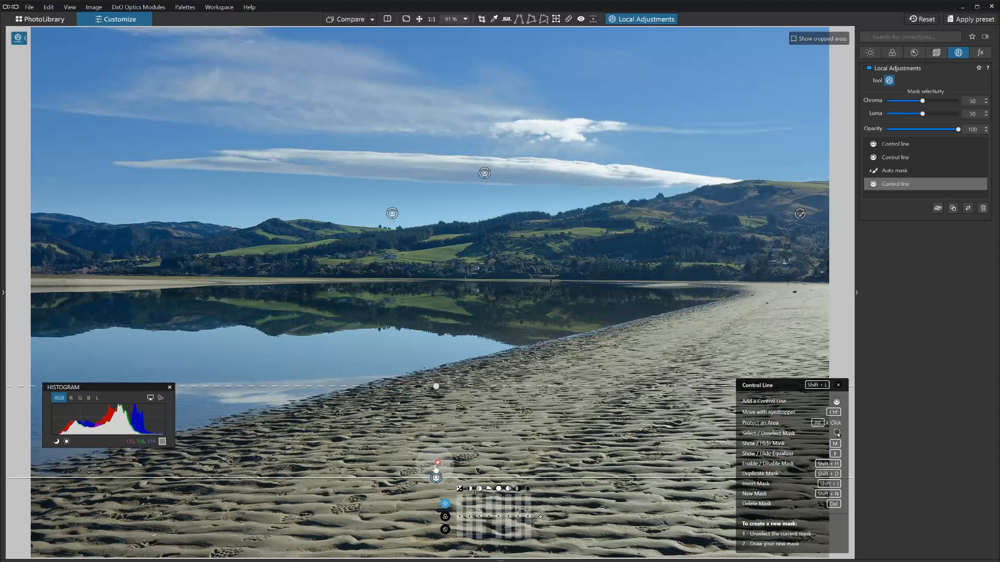
drag(459, 517, 463, 505)
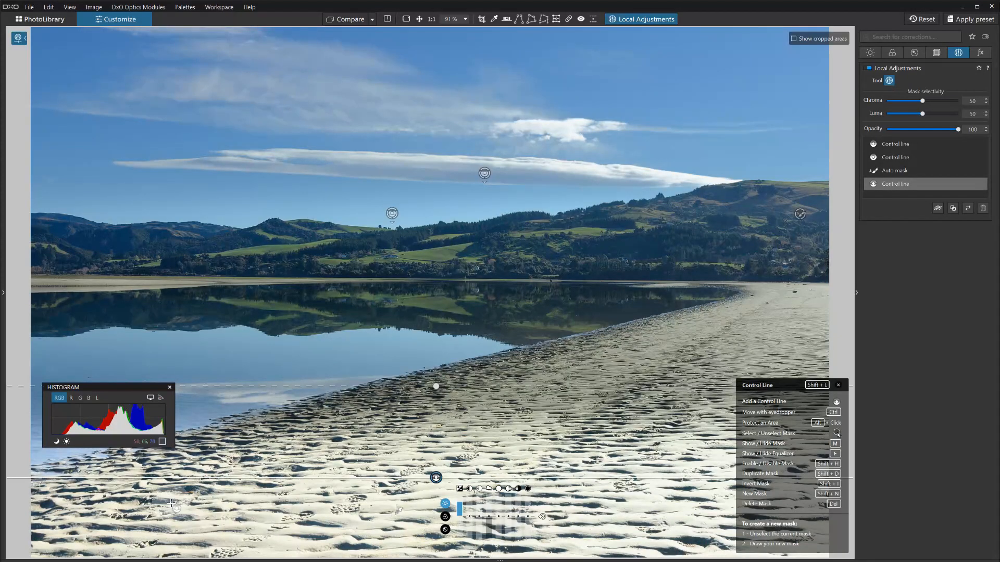
right_click(232, 506)
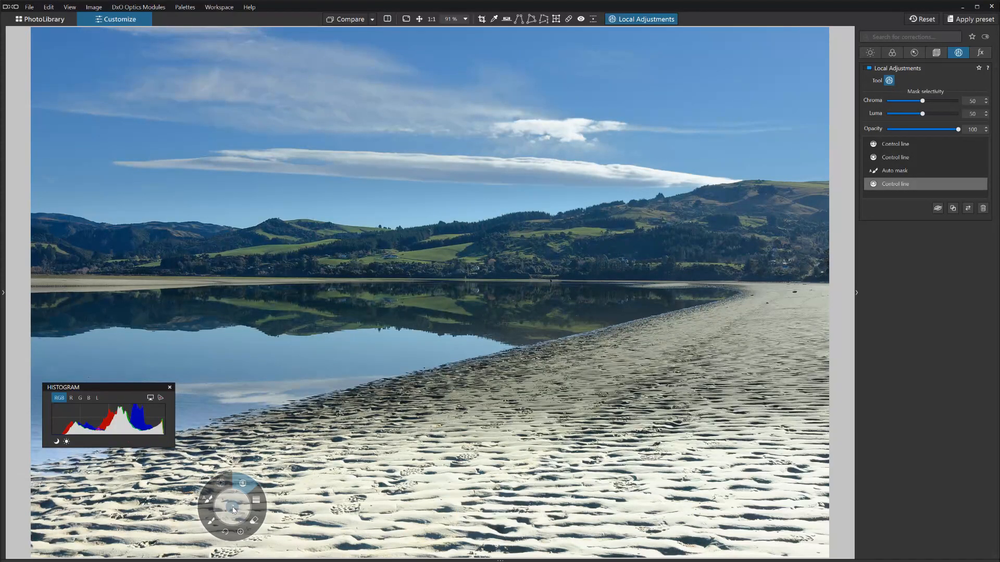
click(223, 483)
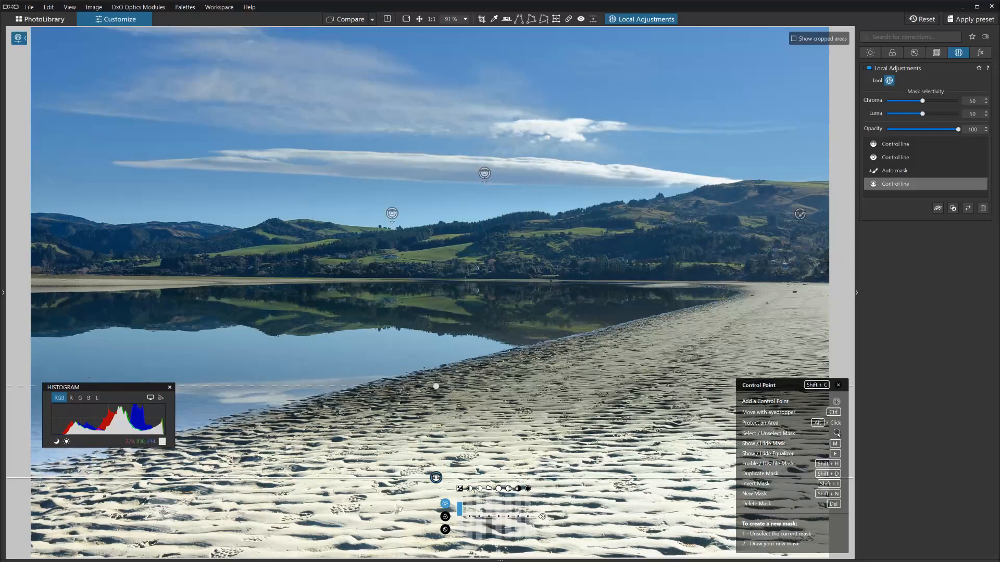
click(127, 521)
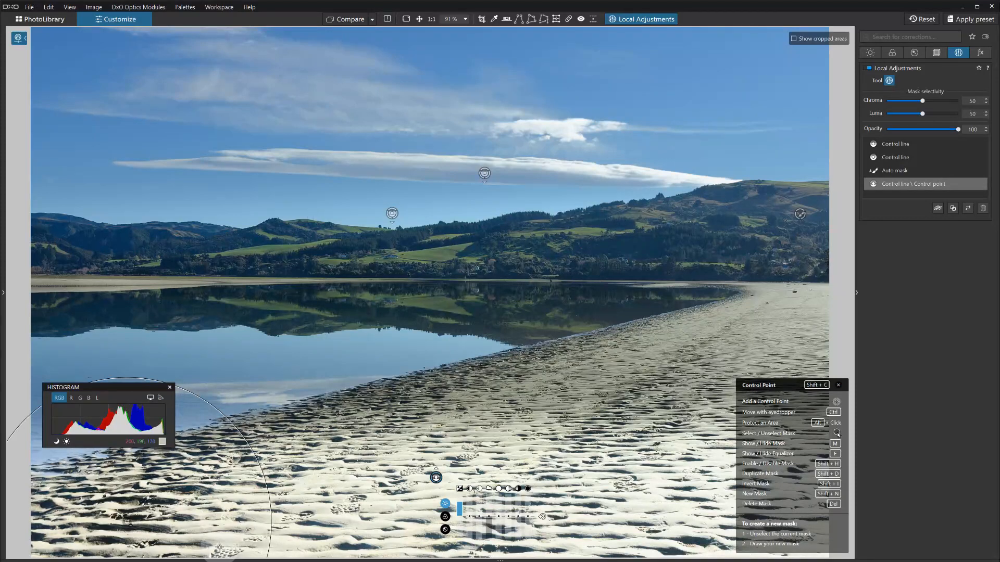
Move the protecting Control Point inward along the lower-left sand and reduce its radius.
drag(129, 526, 192, 530)
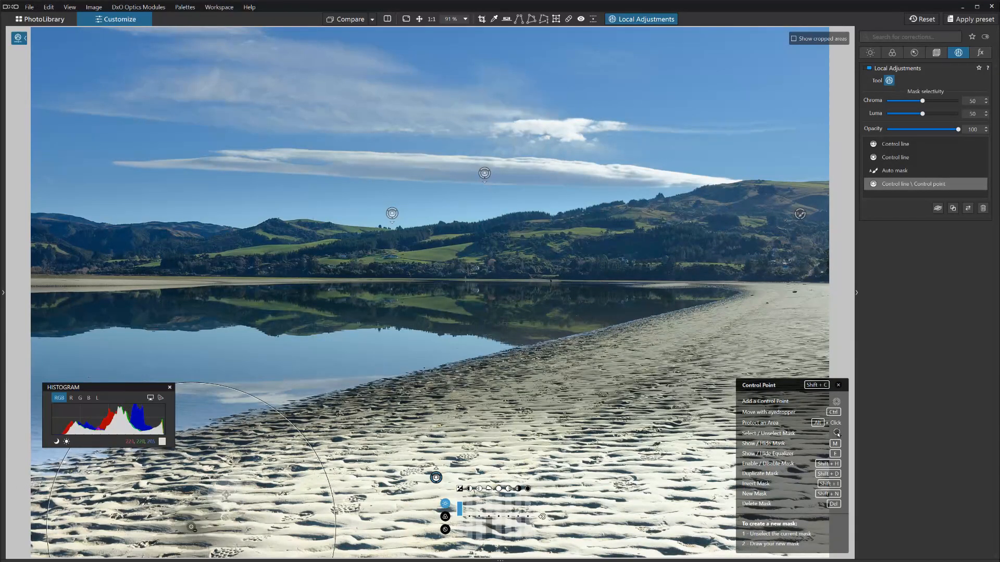
drag(285, 418, 254, 468)
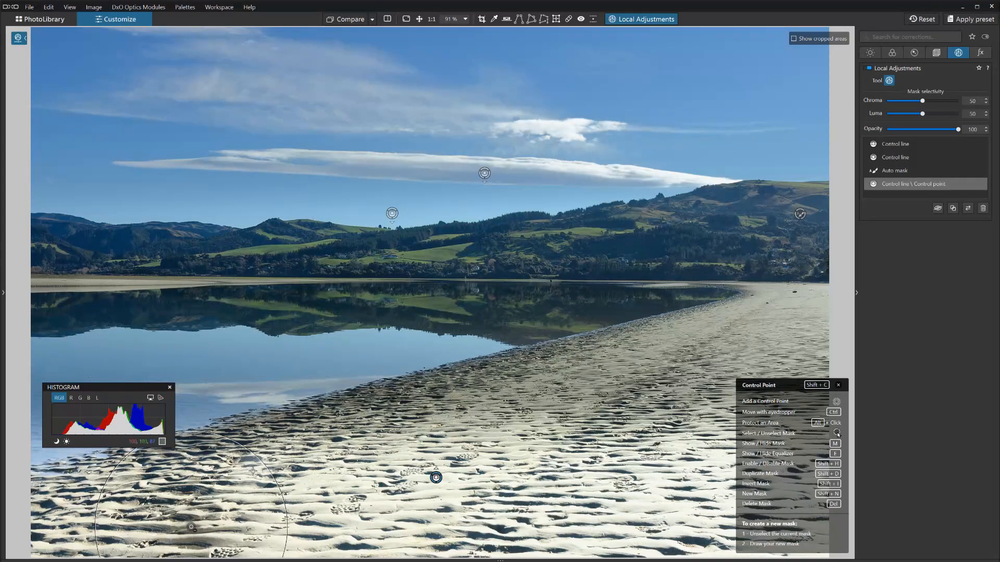
drag(191, 527, 188, 524)
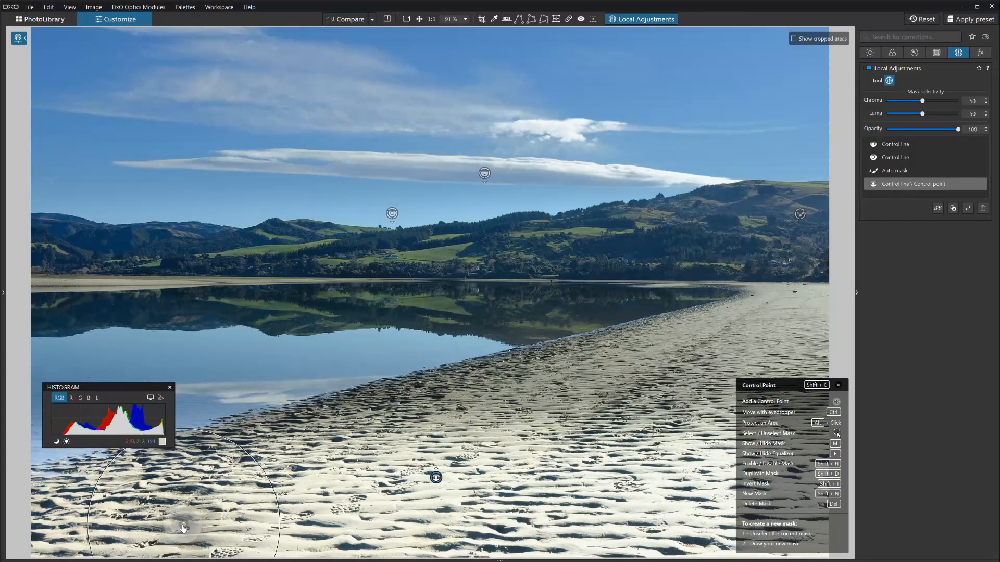
Select the combined Control Line and Control Point mask, and enlarge its protecting point to extend past the water's edge.
mouse_move(945, 176)
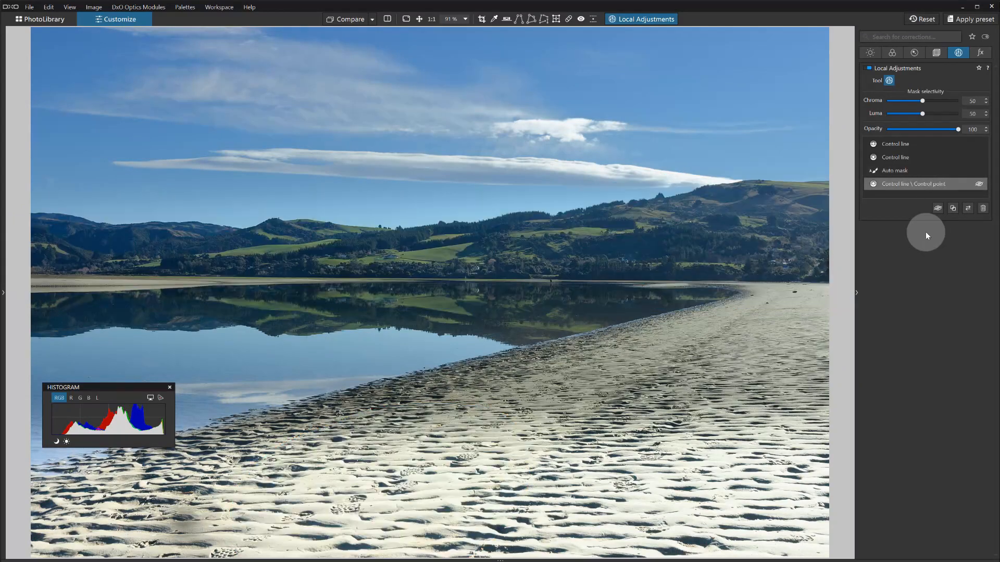
click(911, 186)
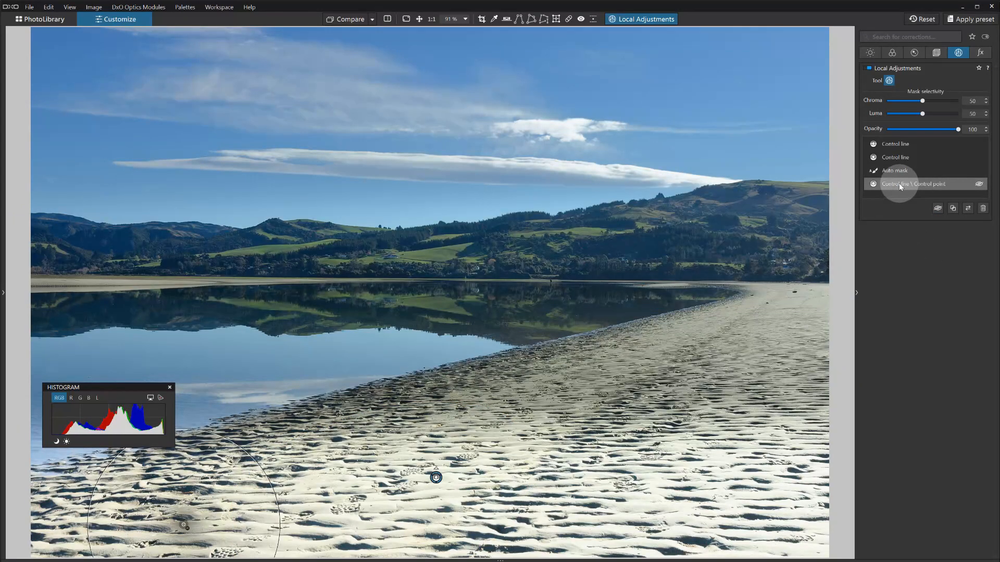
double_click(931, 183)
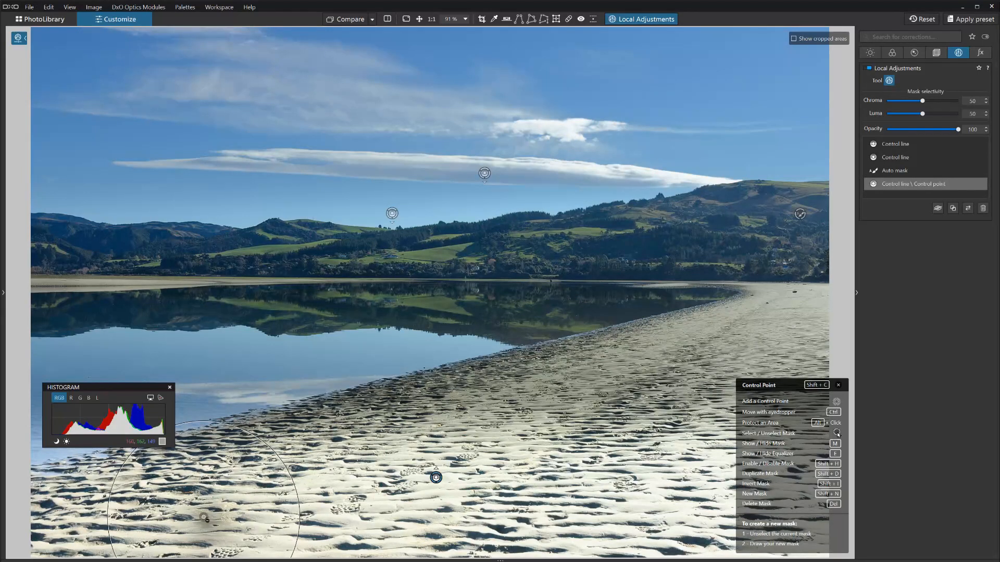
drag(264, 442, 313, 393)
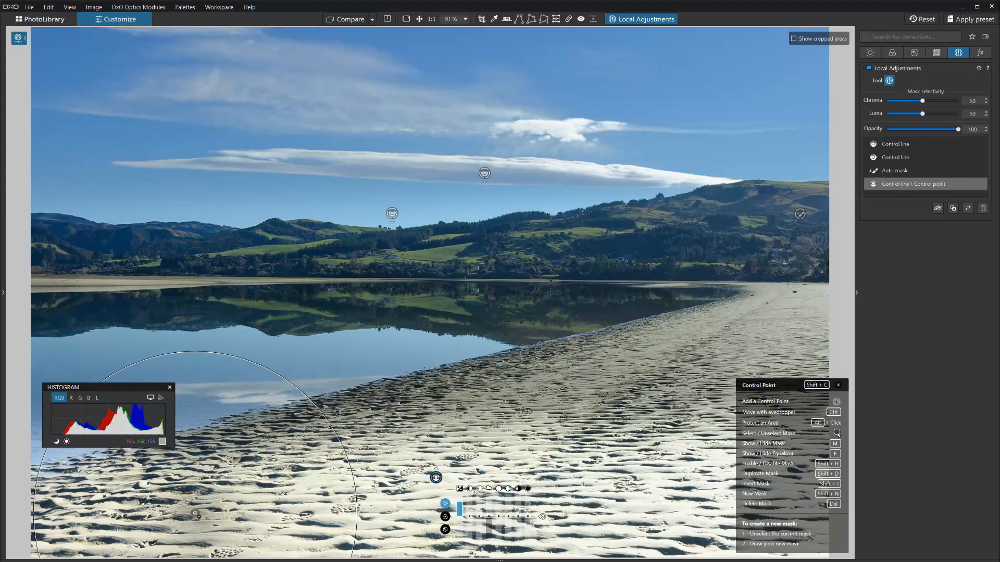
drag(113, 509, 113, 506)
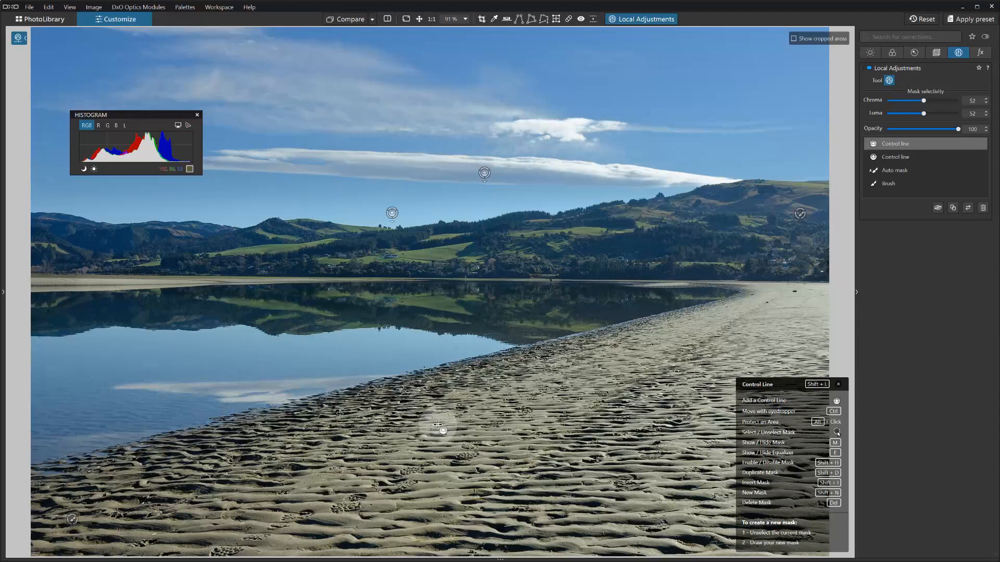
Choose the Control Line tool and open the adjustments of the existing Control Line in the low sky above the hills.
right_click(442, 423)
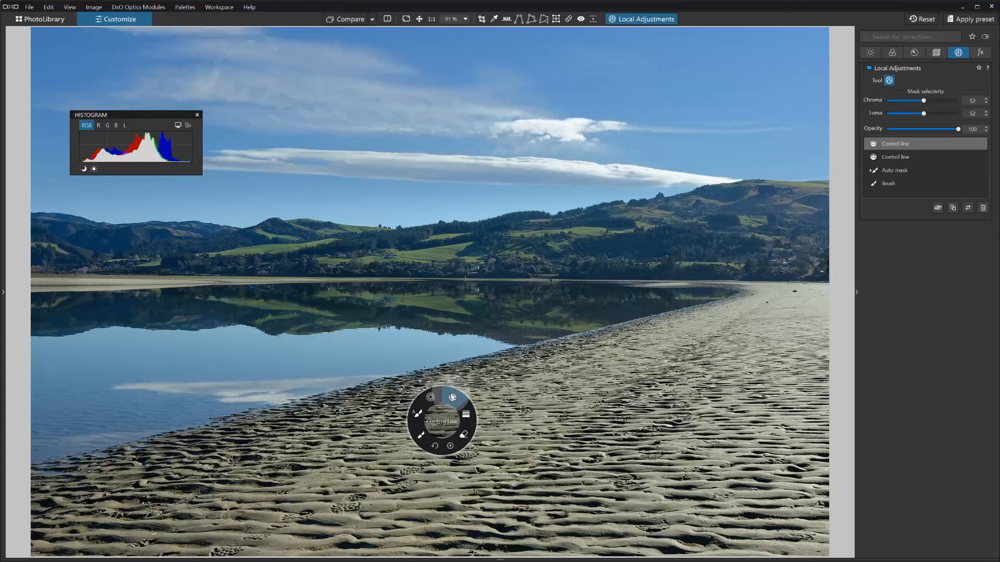
click(452, 398)
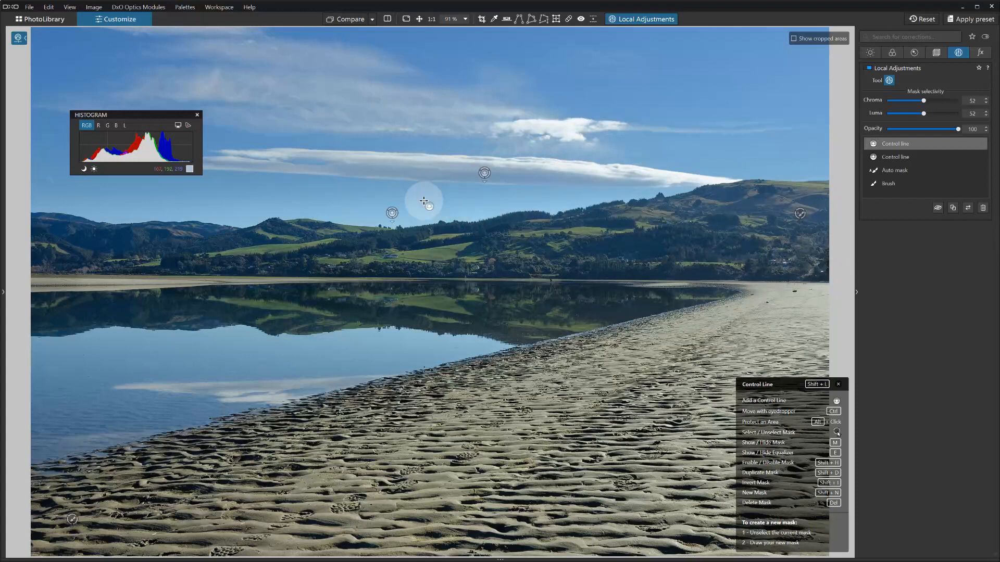
click(392, 213)
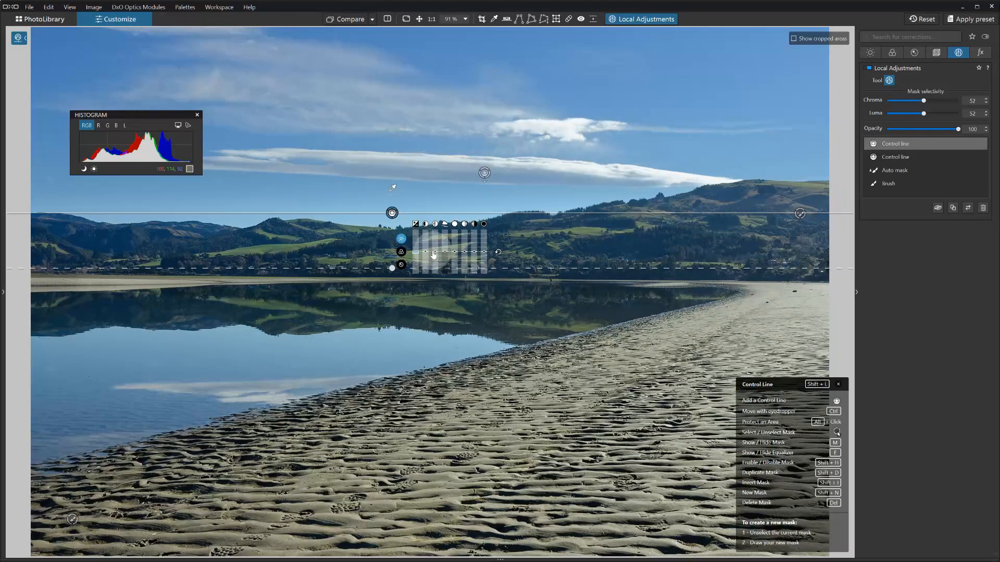
Draw a new Control Line across the foreground sand, sample the sand colour, lower its exposure to about -2.25, and check its mask.
click(392, 212)
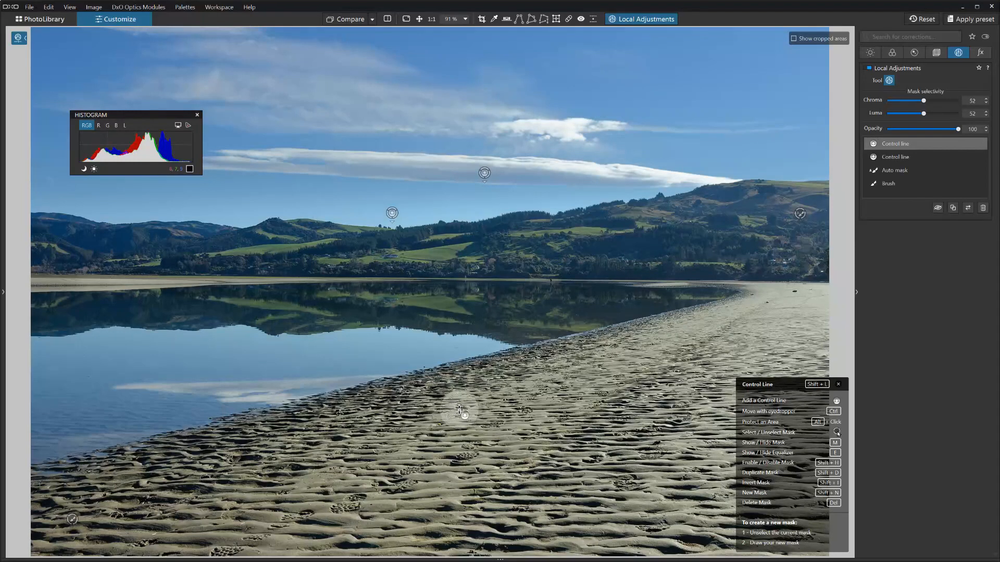
drag(467, 401, 468, 300)
drag(467, 391, 472, 294)
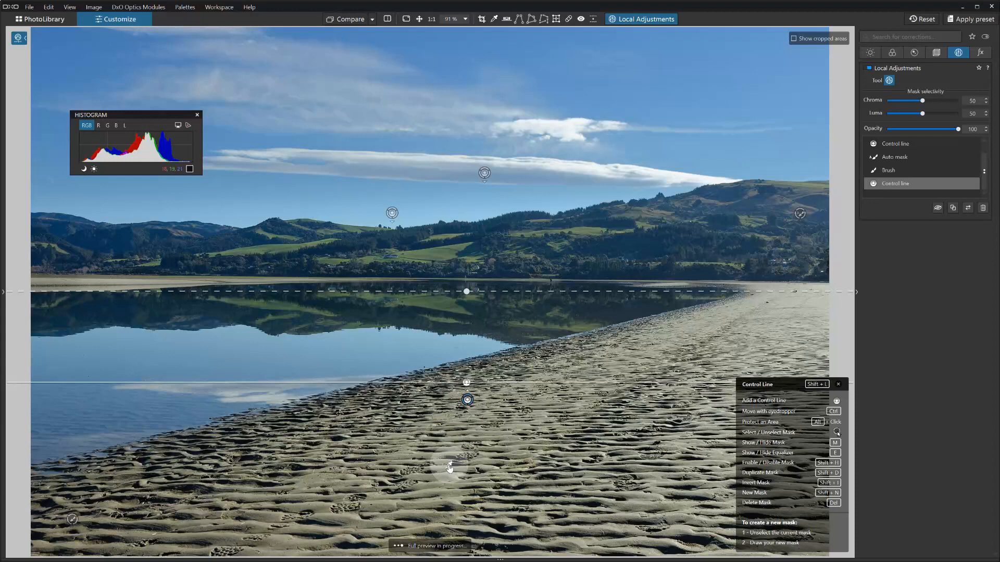
mouse_move(445, 465)
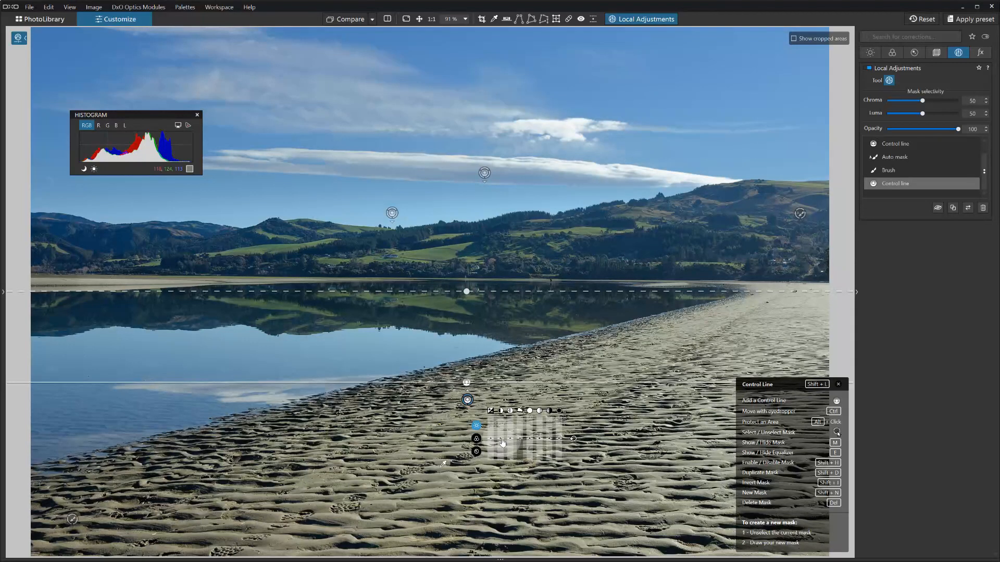
drag(490, 441, 489, 456)
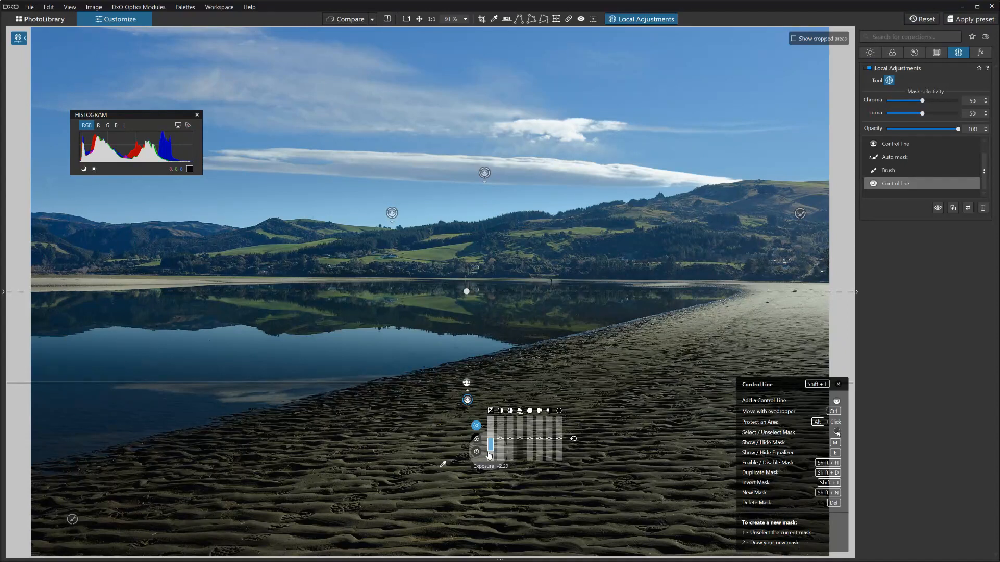
click(511, 410)
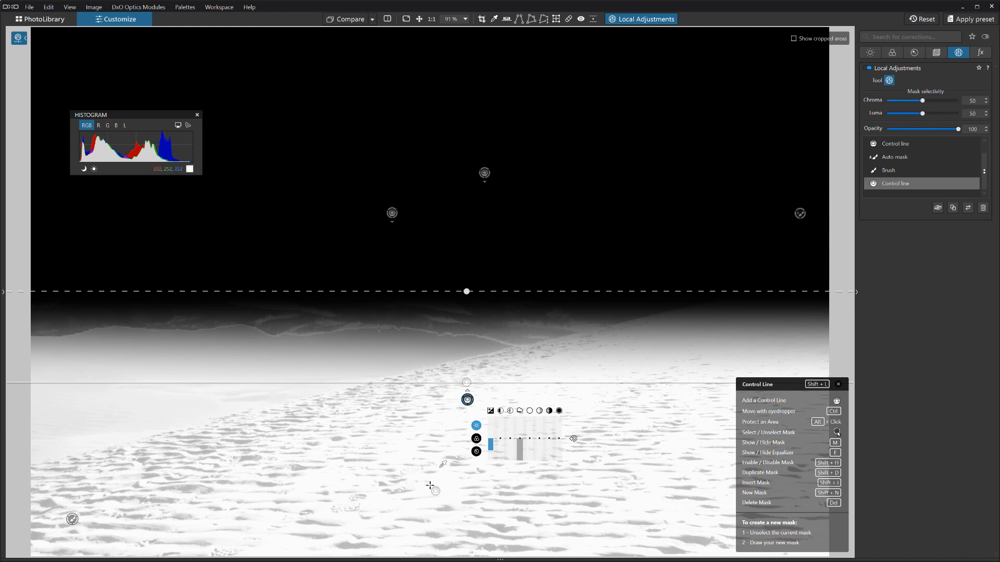
key(m)
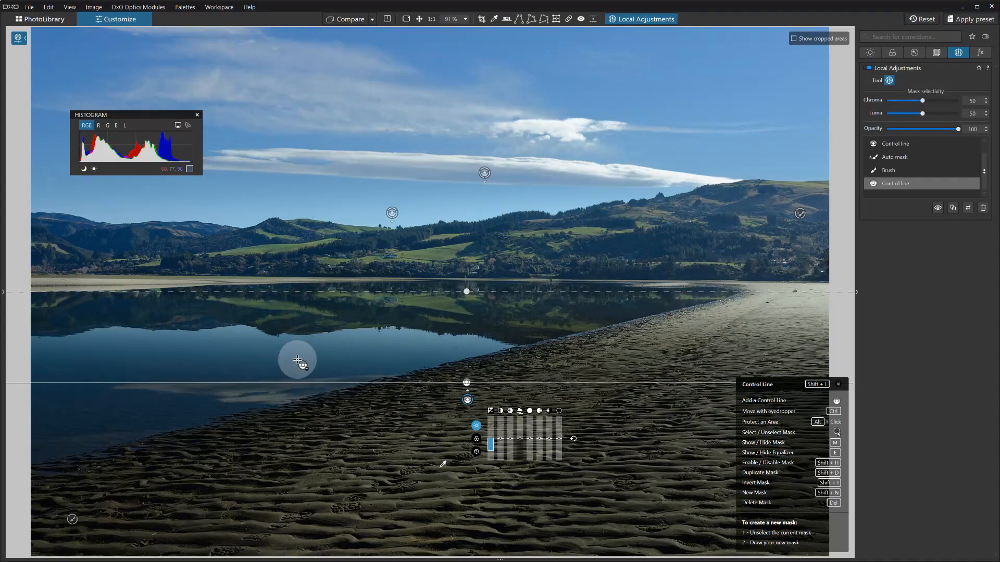
Add a protecting Control Line along the water's edge, sample the open water as its reference colour, and display the mask.
drag(331, 372, 365, 524)
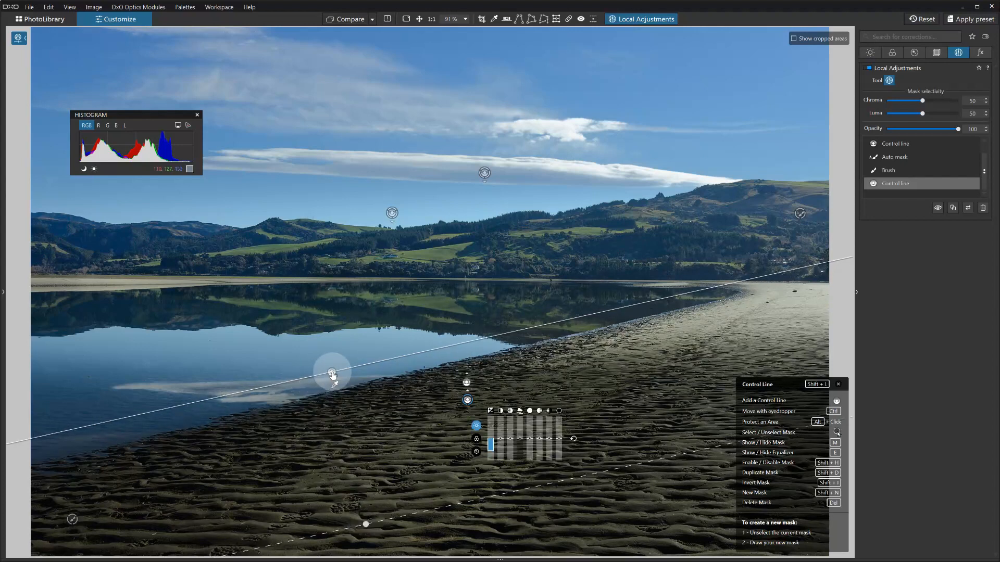
drag(334, 385, 147, 405)
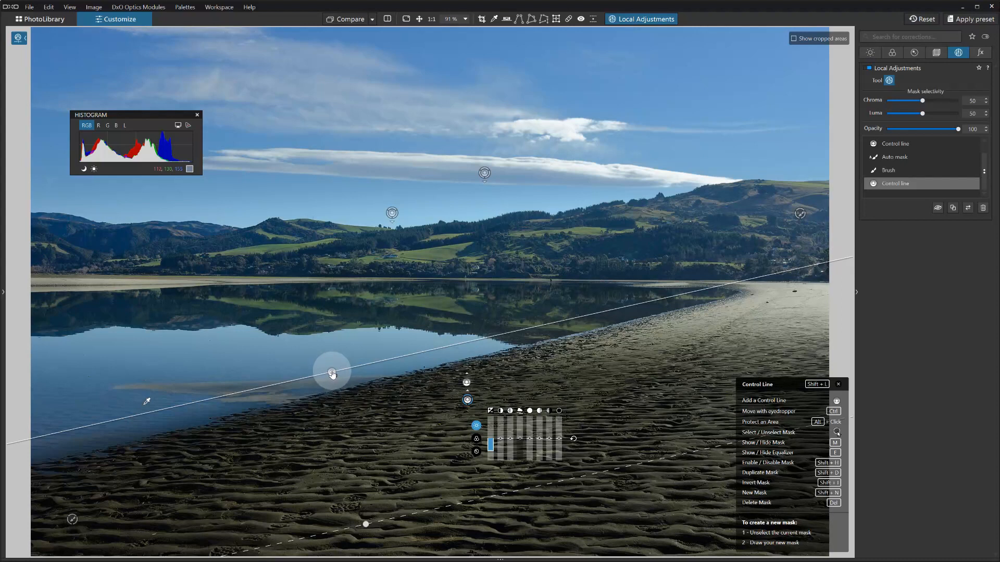
drag(332, 374, 332, 385)
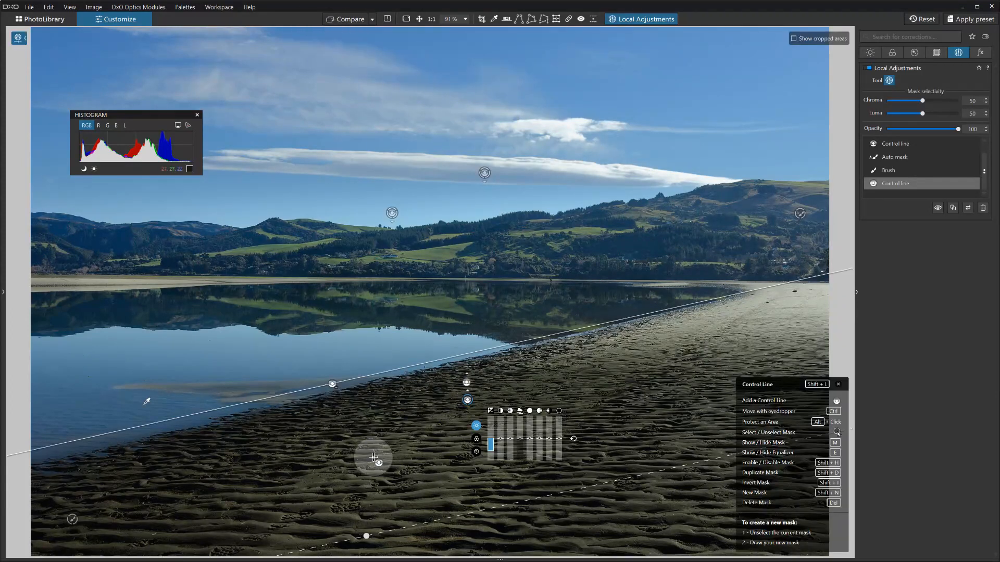
key(m)
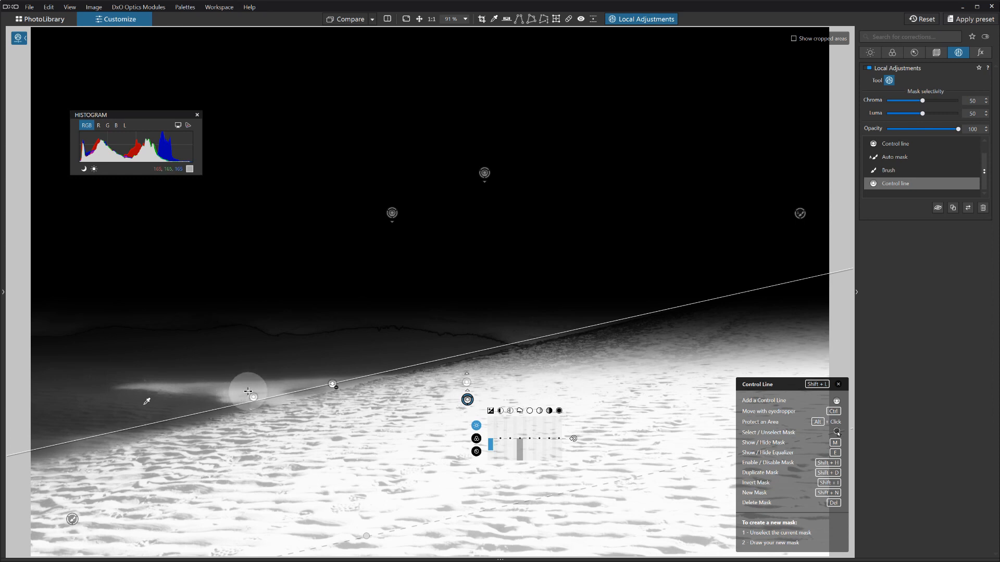
Hide the mask and add a second protecting Control Line over the cloud reflection in the water.
key(m)
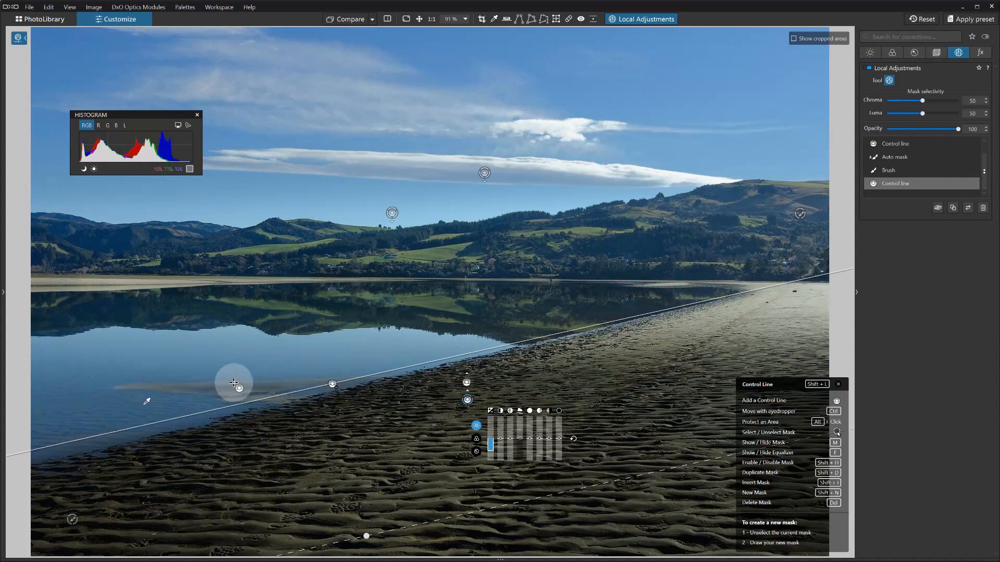
drag(233, 383, 252, 461)
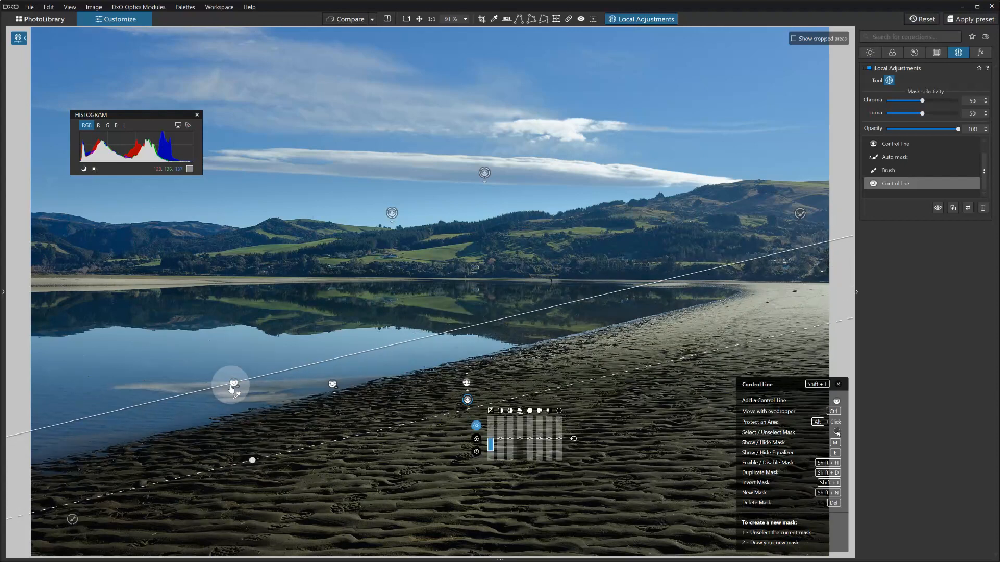
drag(230, 380, 241, 402)
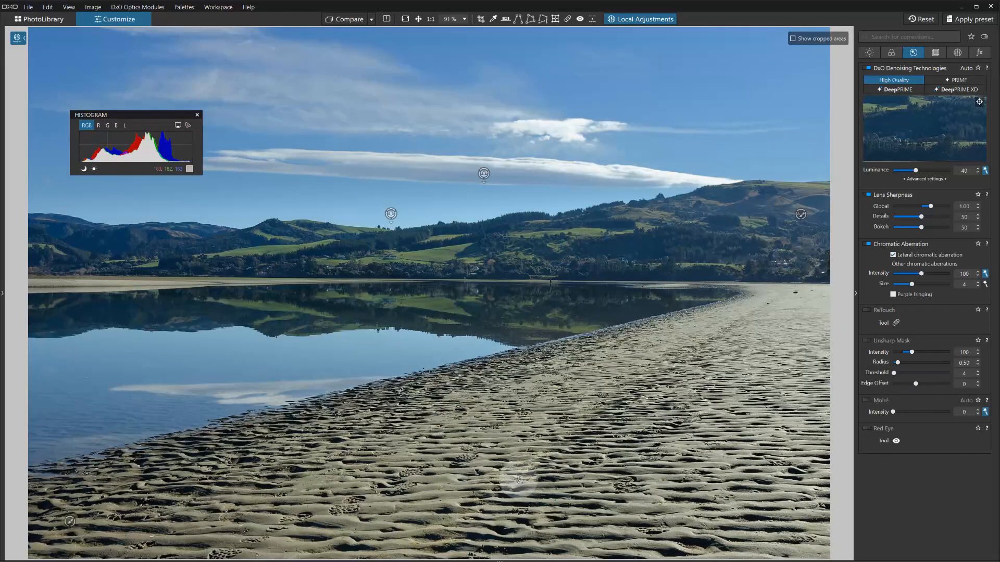
Add a Control Point on the lower-right sand, enlarge its radius past the far shoreline, and display its mask.
right_click(628, 453)
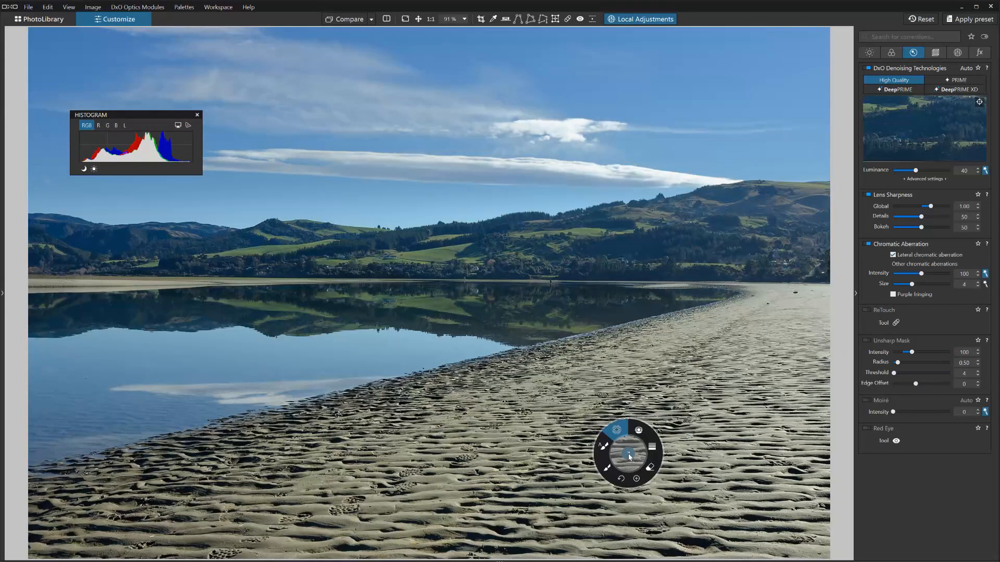
click(614, 429)
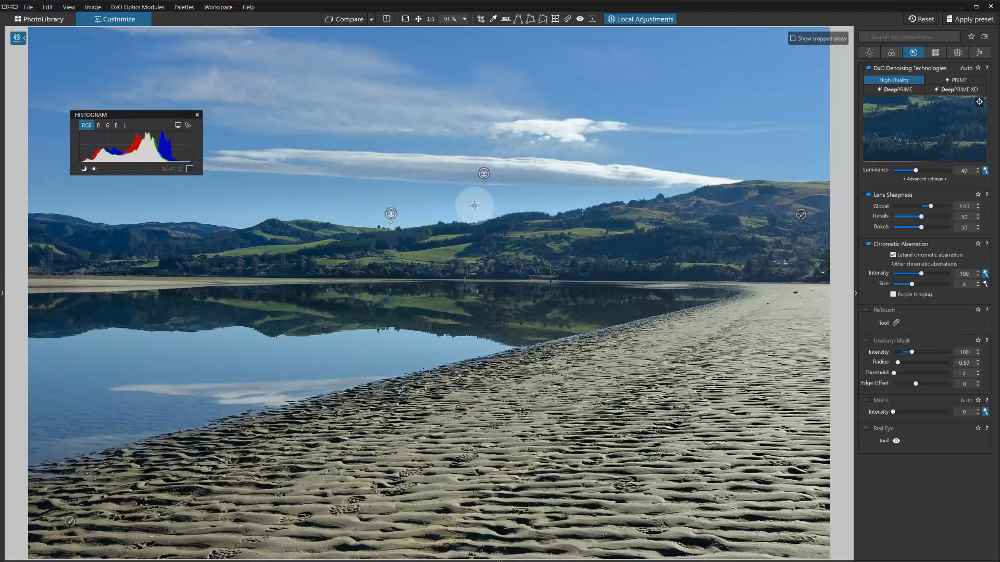
click(656, 469)
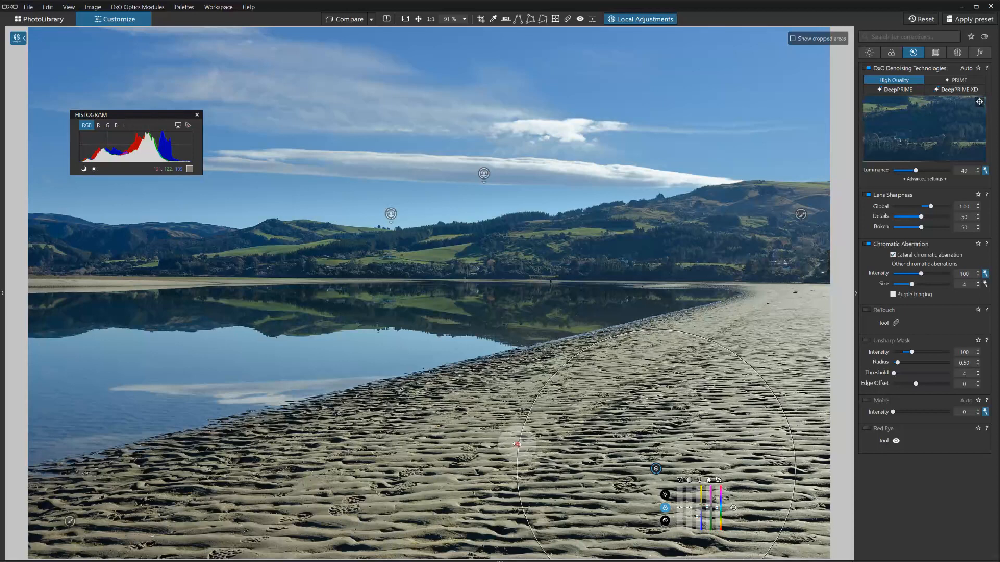
drag(517, 444, 466, 440)
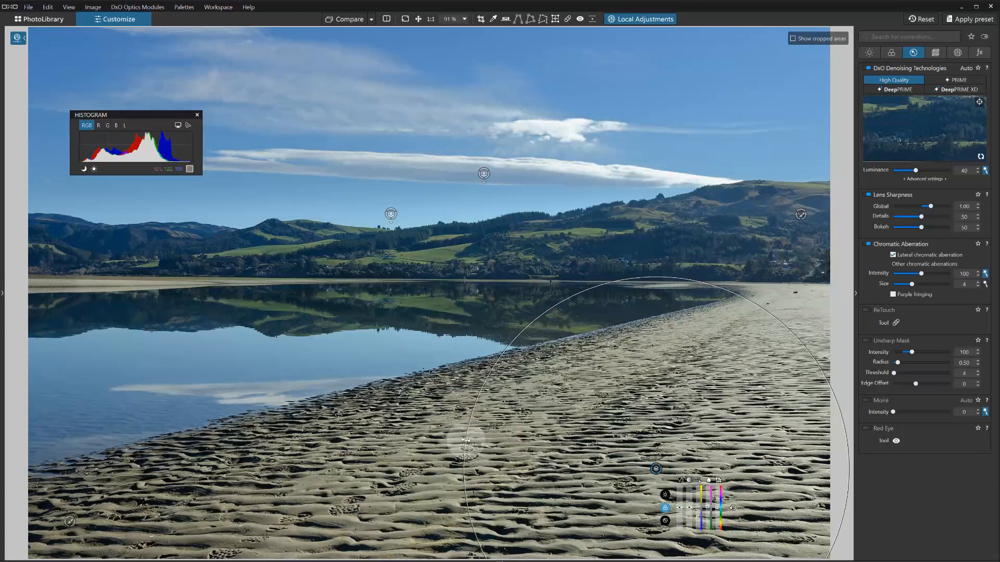
key(m)
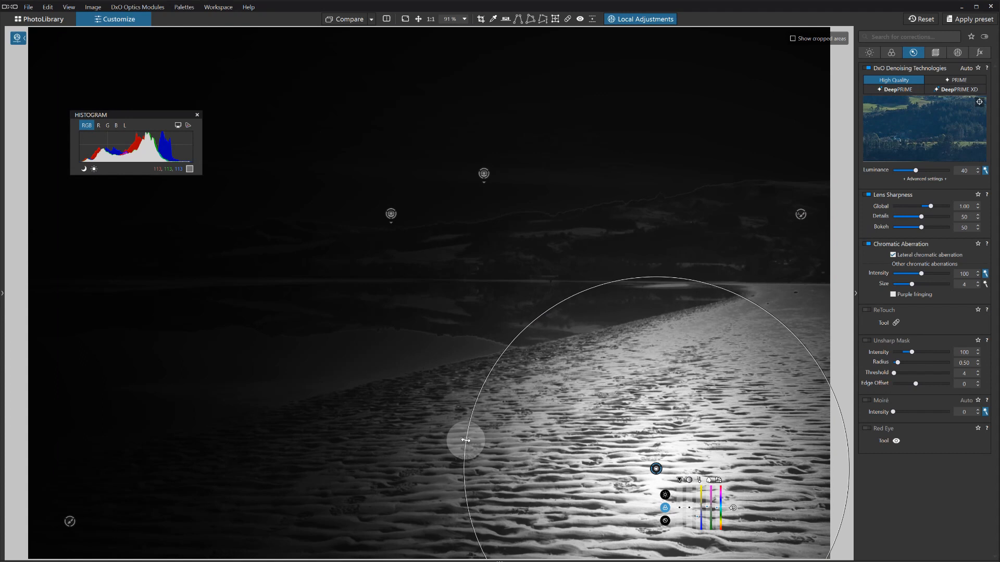
drag(462, 439, 452, 438)
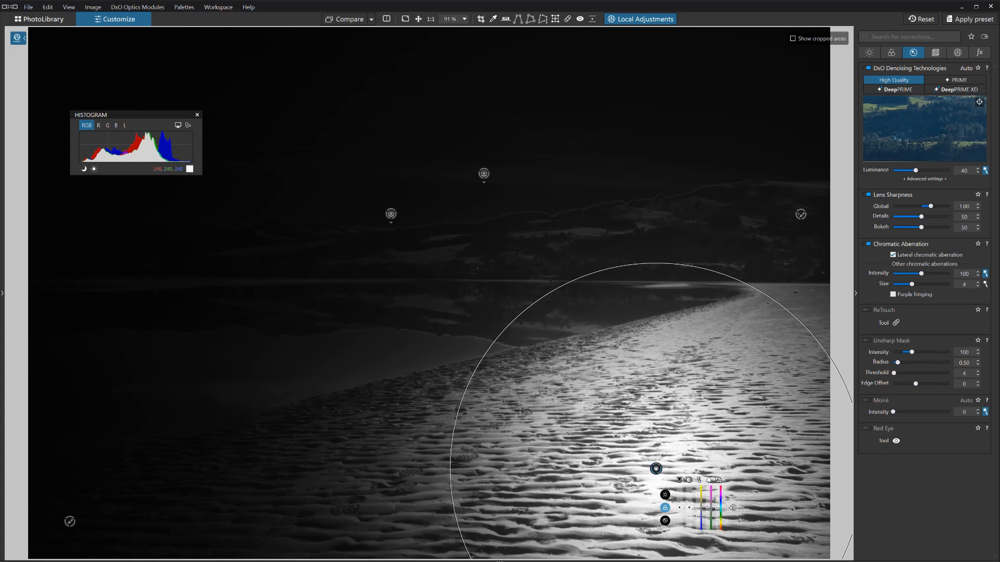
Set the Control Point's luma and chroma mask selectivity both to 0.
click(932, 80)
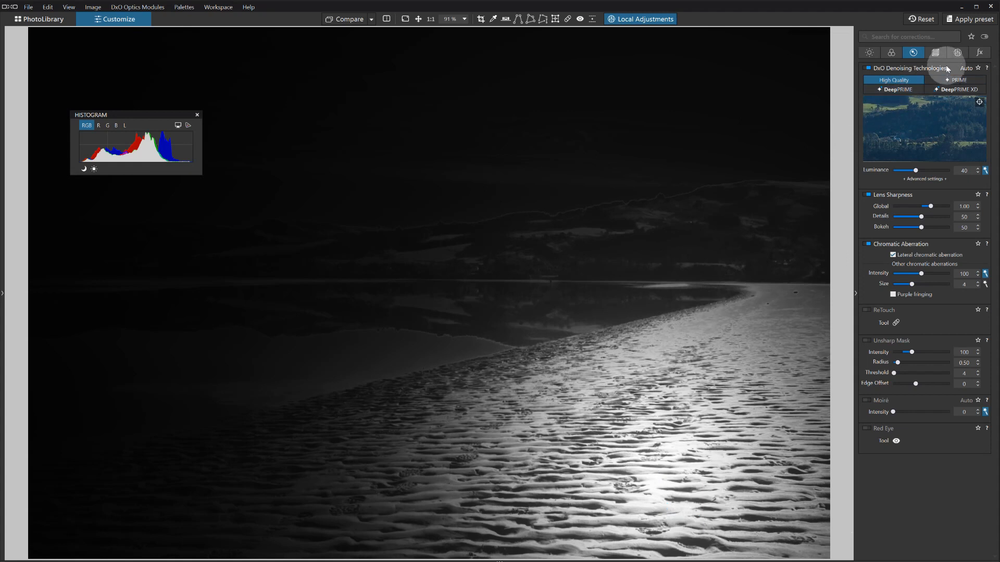
click(957, 53)
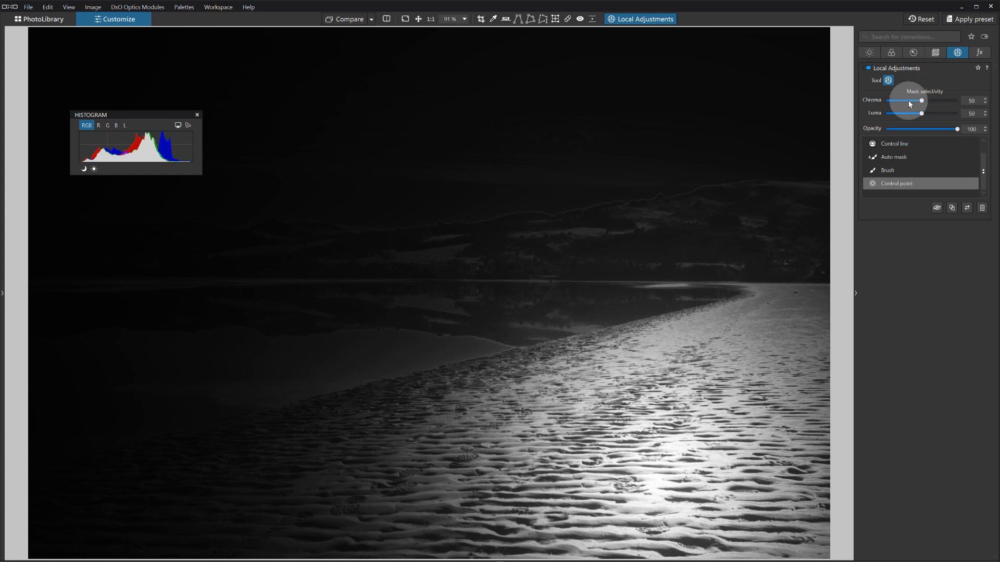
drag(936, 113, 906, 116)
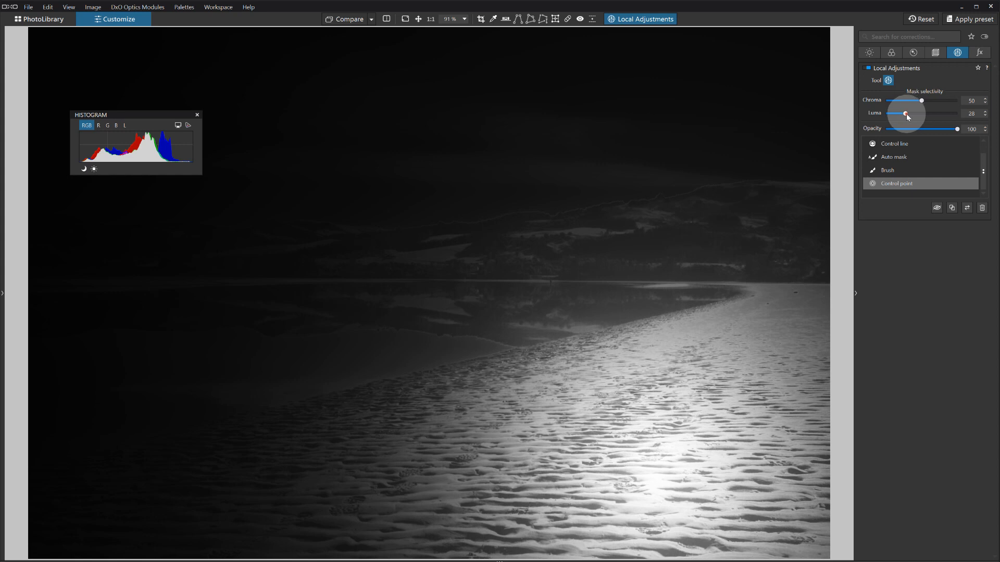
drag(906, 113, 864, 111)
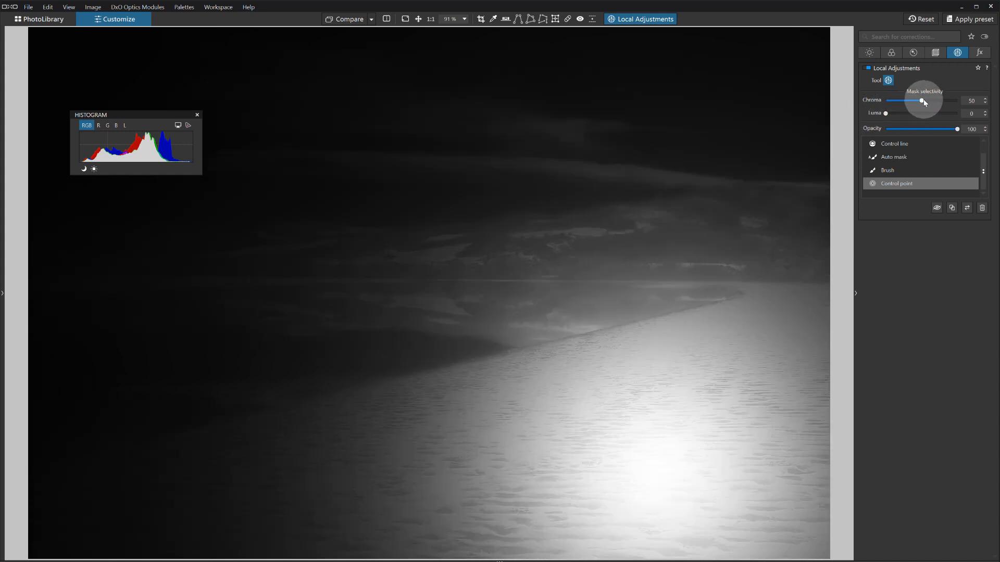
drag(921, 100, 902, 99)
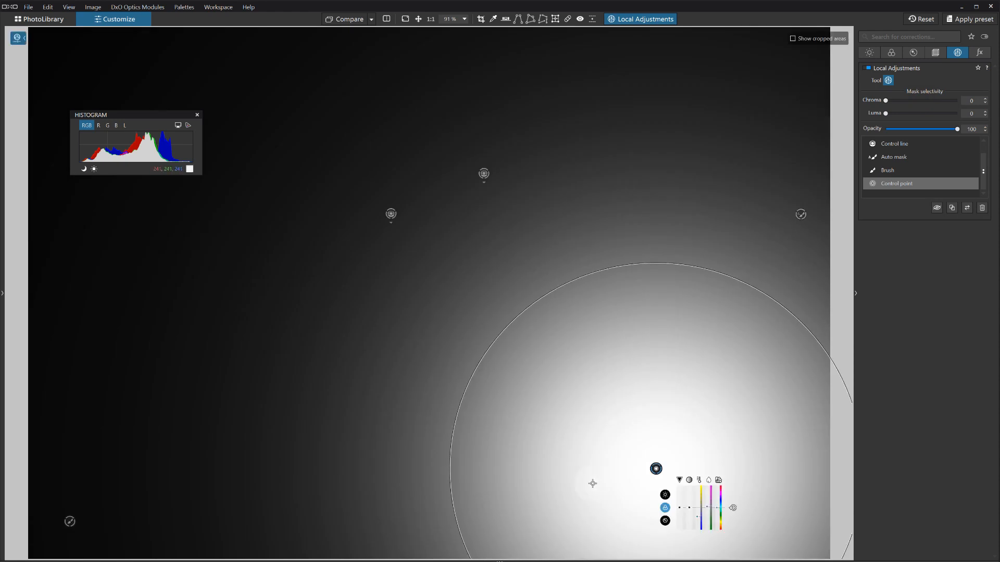
Shrink the Control Point's radius, then add a protecting Control Point above it and move that toward the water's edge.
drag(743, 282, 705, 336)
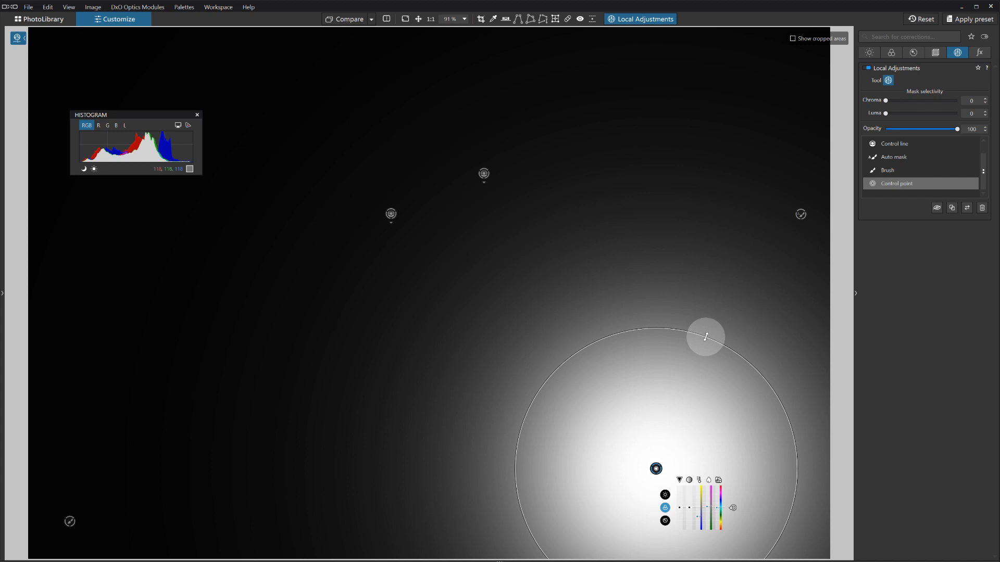
click(675, 353)
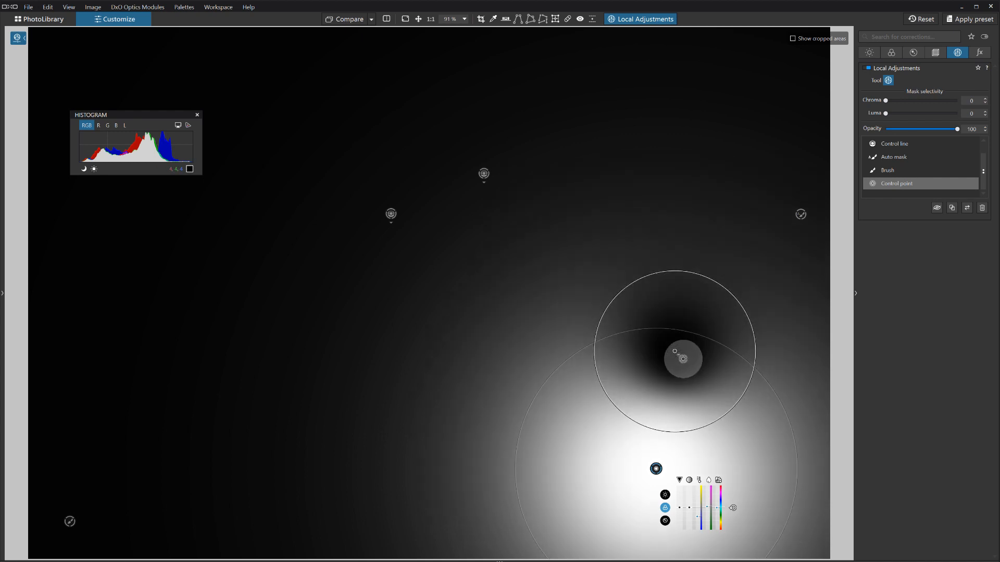
drag(675, 351, 571, 359)
click(572, 363)
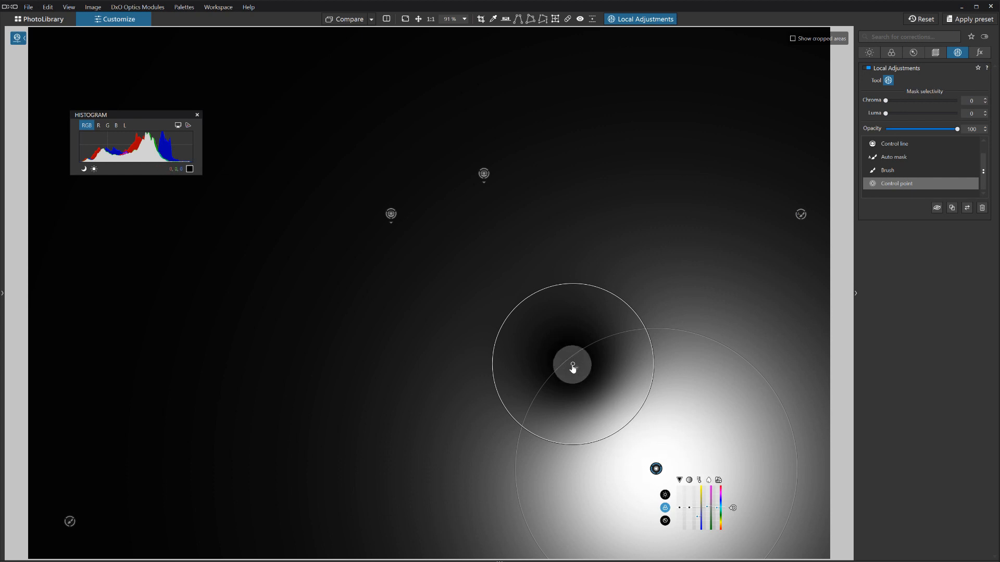
Compare the mask with luma selectivity at 57, return luma to 0, and hide the mask.
drag(886, 114, 927, 111)
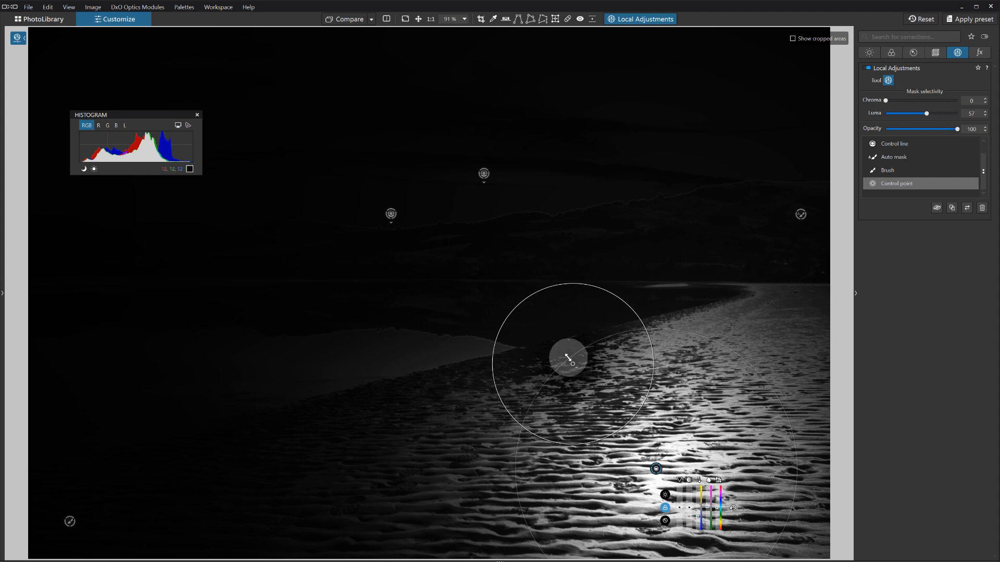
drag(926, 113, 825, 112)
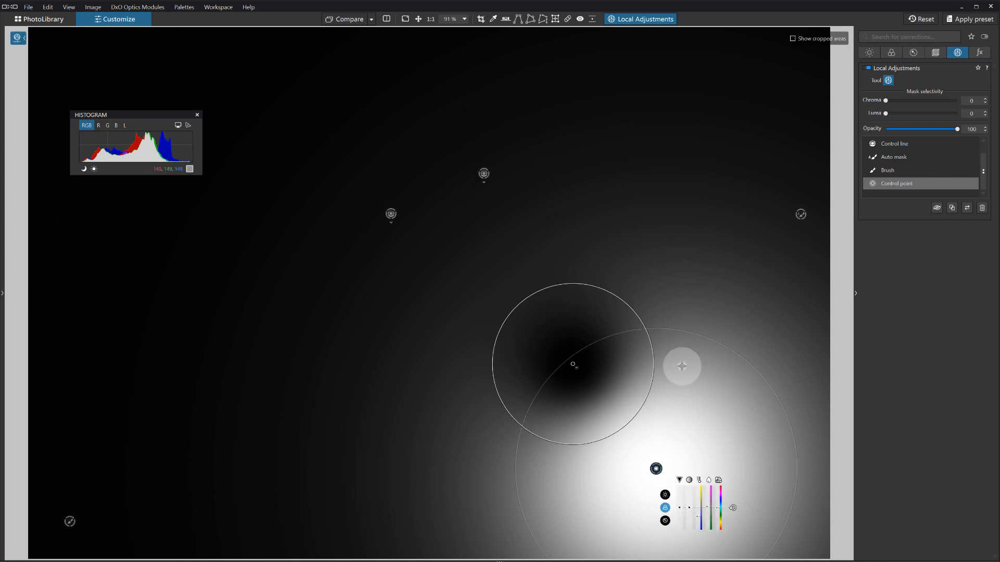
key(m)
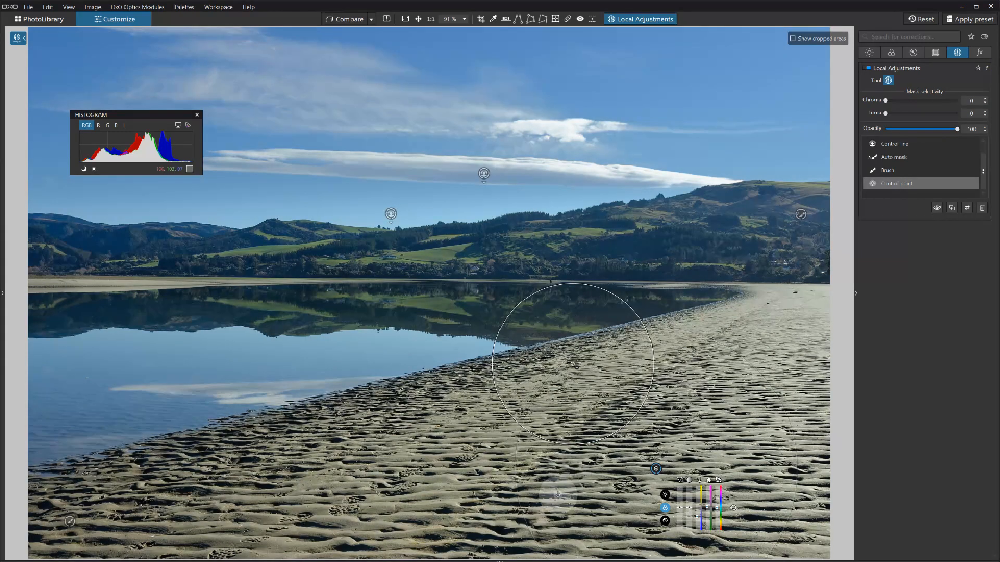
Set the Control Point's exposure to -0.35 and move the point further toward the photo's lower-right corner.
click(665, 495)
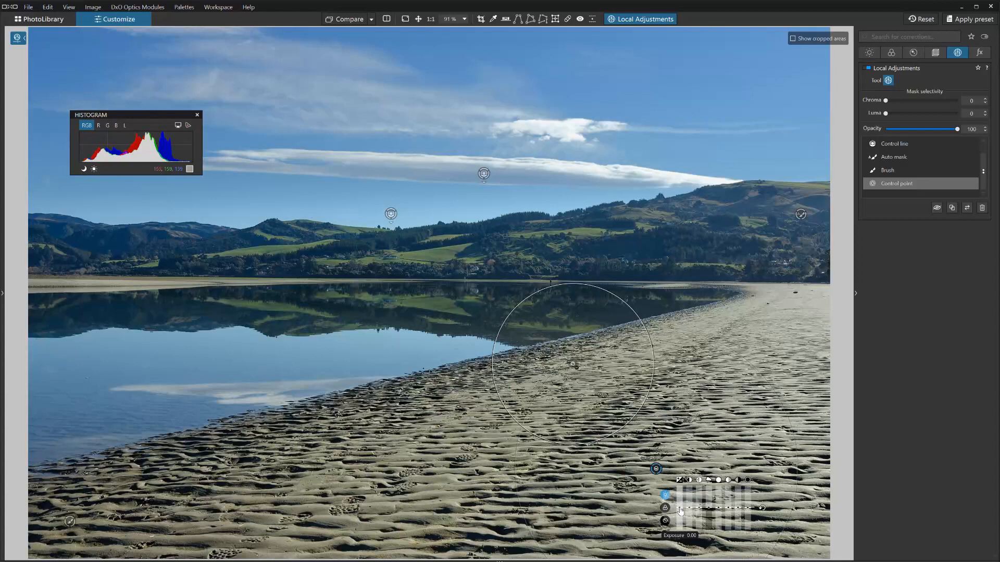
drag(680, 510, 680, 514)
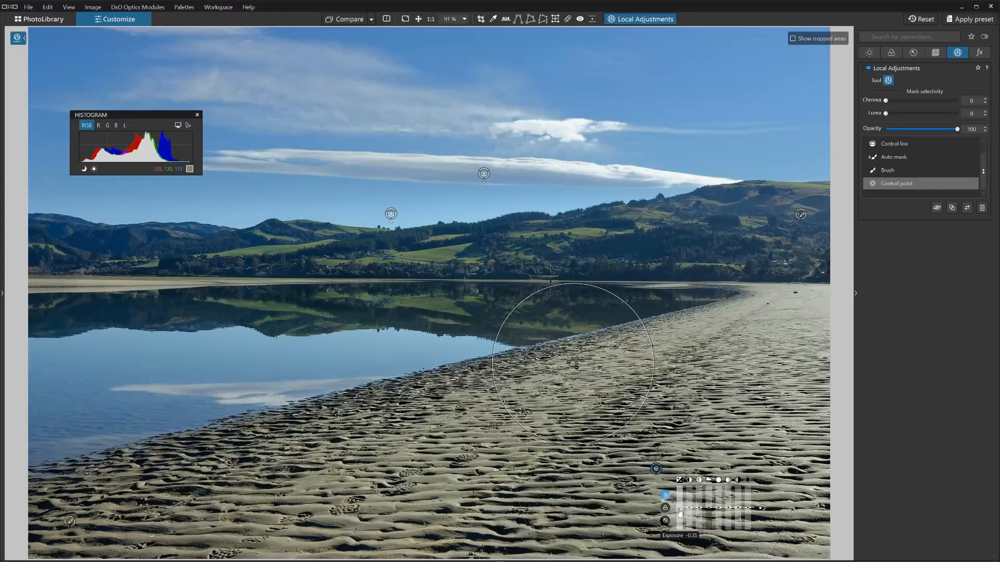
drag(656, 470, 728, 498)
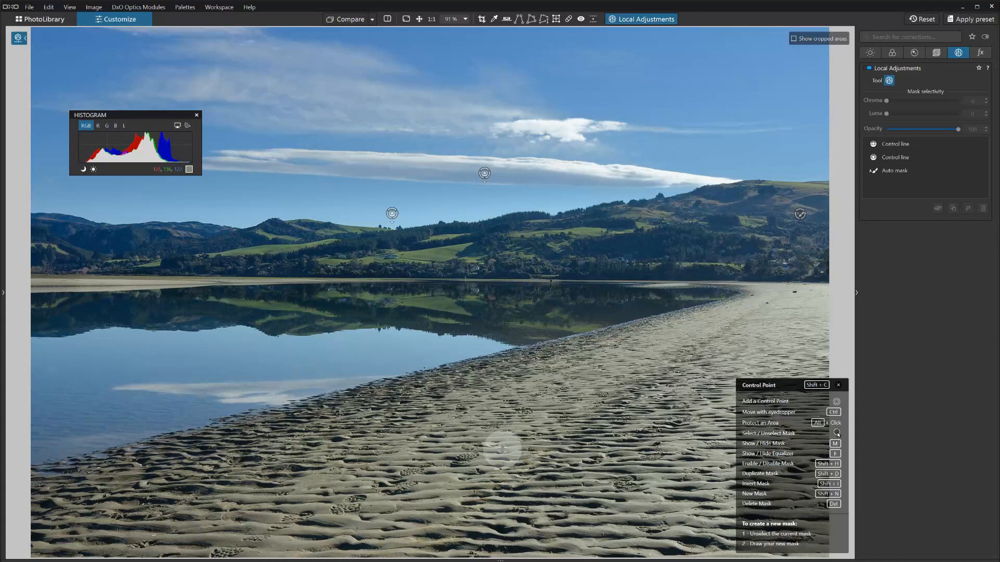
Add a Graduated Filter fading upward from the lower sand to the waterline below the hills, and lower its exposure.
right_click(502, 449)
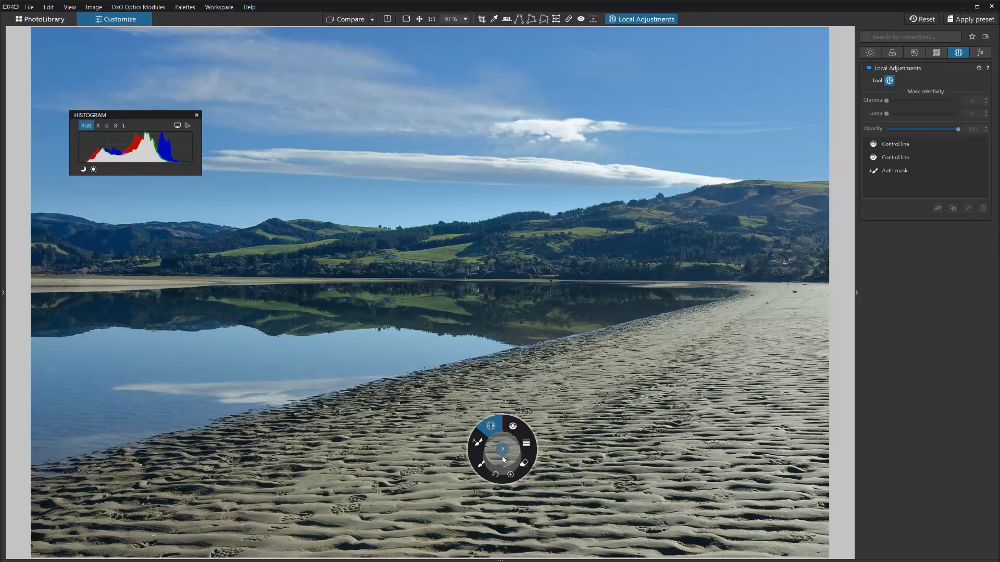
click(526, 446)
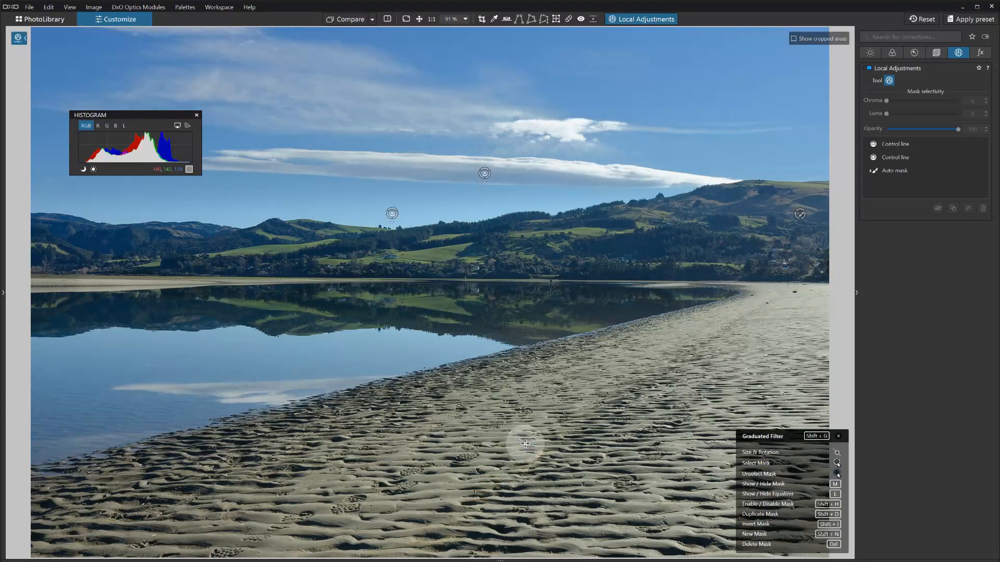
drag(480, 462, 499, 299)
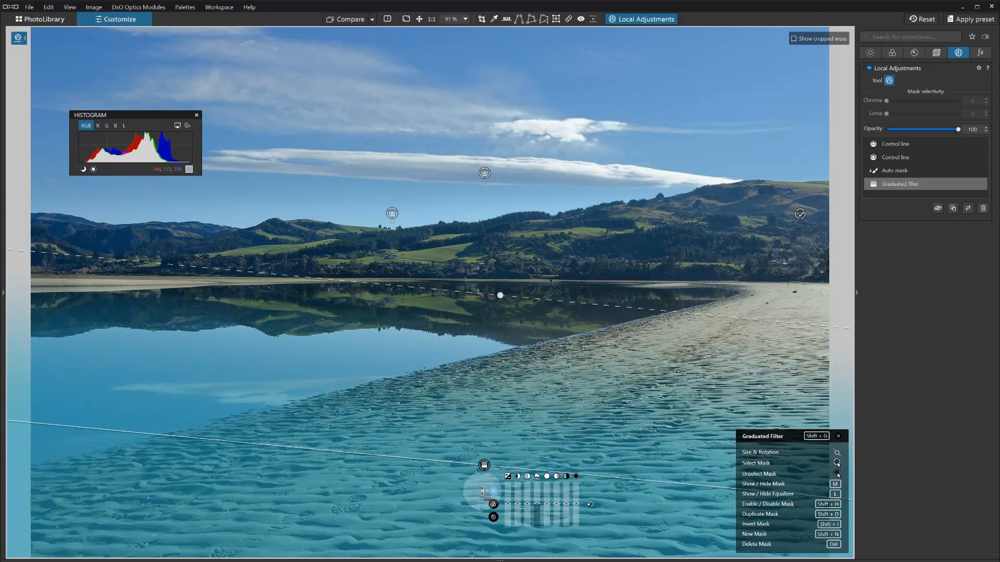
drag(508, 504, 509, 513)
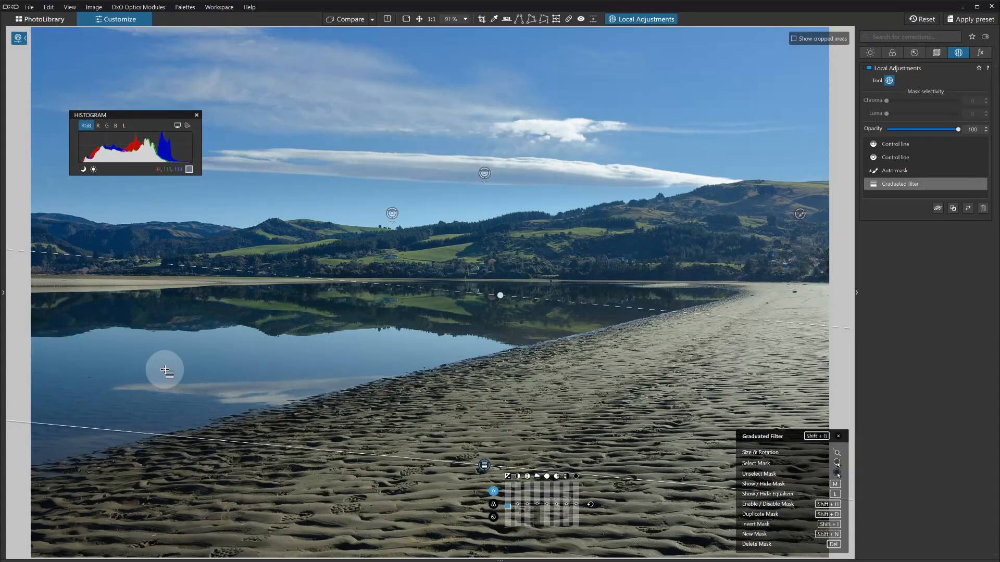
Erase the Graduated Filter's effect from the water along the shoreline, using the Eraser with 100% feathering and 20% flow.
right_click(201, 356)
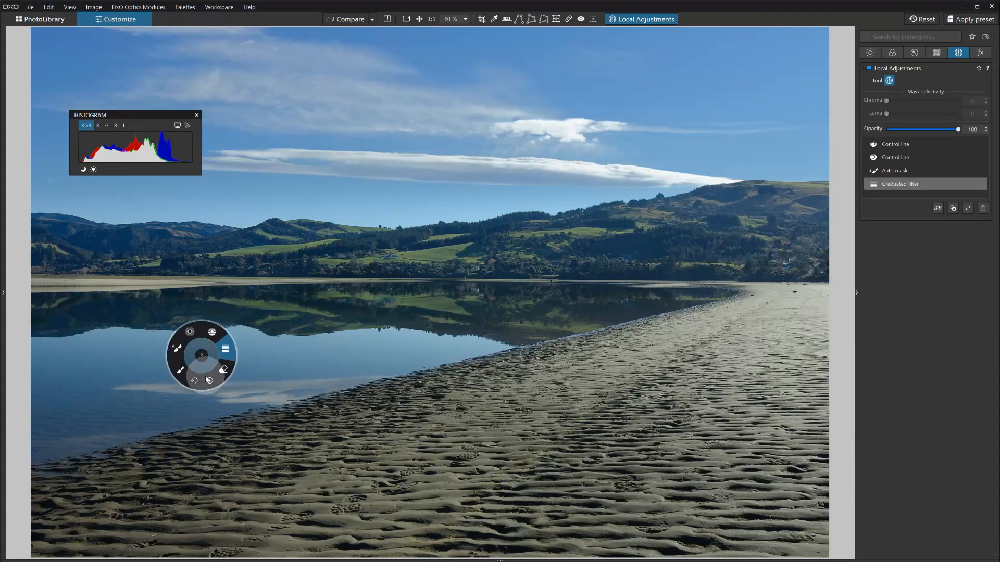
click(223, 369)
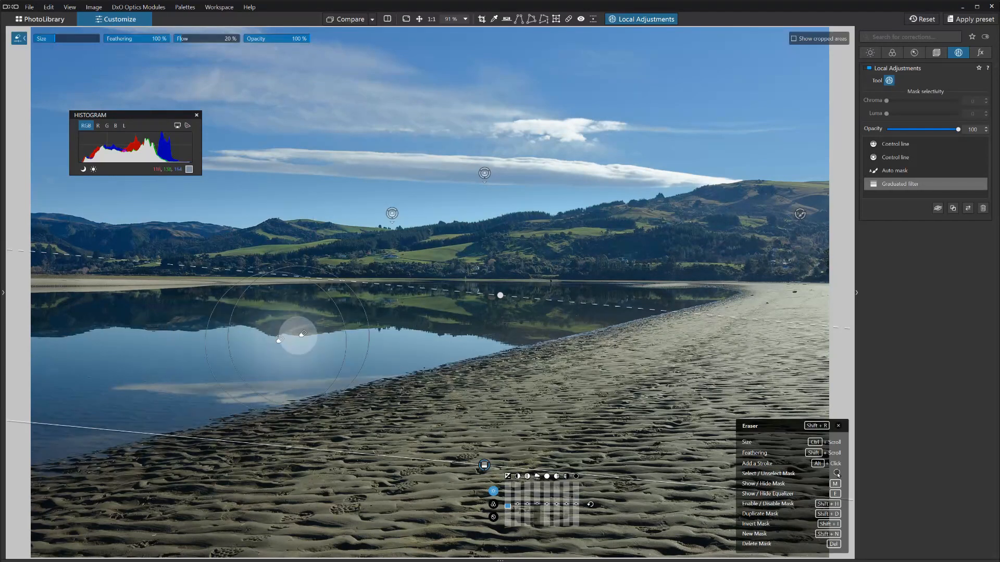
mouse_move(367, 313)
mouse_down()
mouse_move(213, 365)
mouse_move(2, 412)
mouse_move(215, 363)
mouse_move(368, 311)
mouse_move(127, 397)
mouse_move(21, 417)
mouse_up()
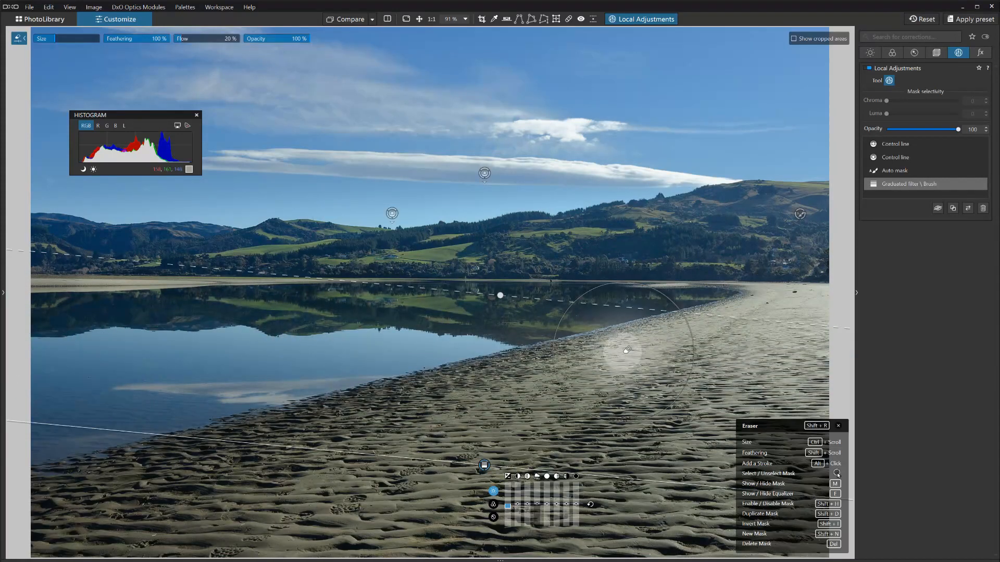
mouse_move(435, 331)
mouse_down()
mouse_move(267, 362)
mouse_move(129, 406)
mouse_move(31, 419)
mouse_up()
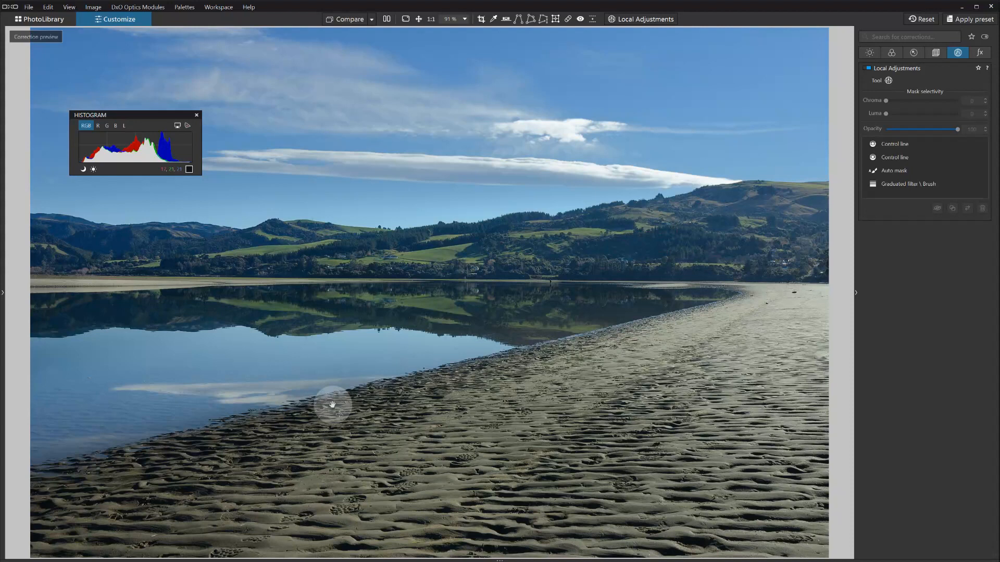
Switch the Graduated Filter mask off and on repeatedly to compare the photo with and without it.
click(979, 184)
click(979, 184)
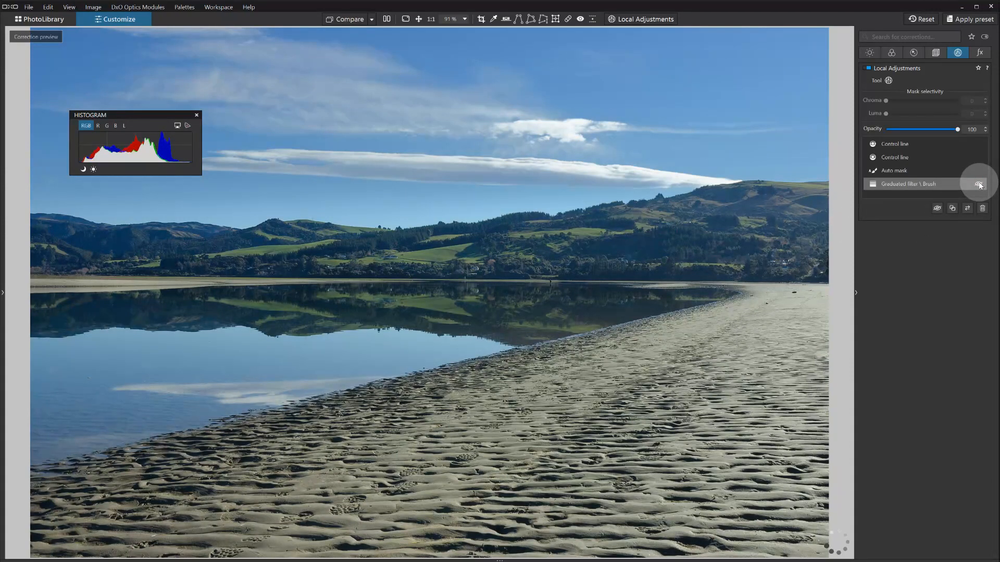
click(979, 184)
click(978, 184)
click(979, 184)
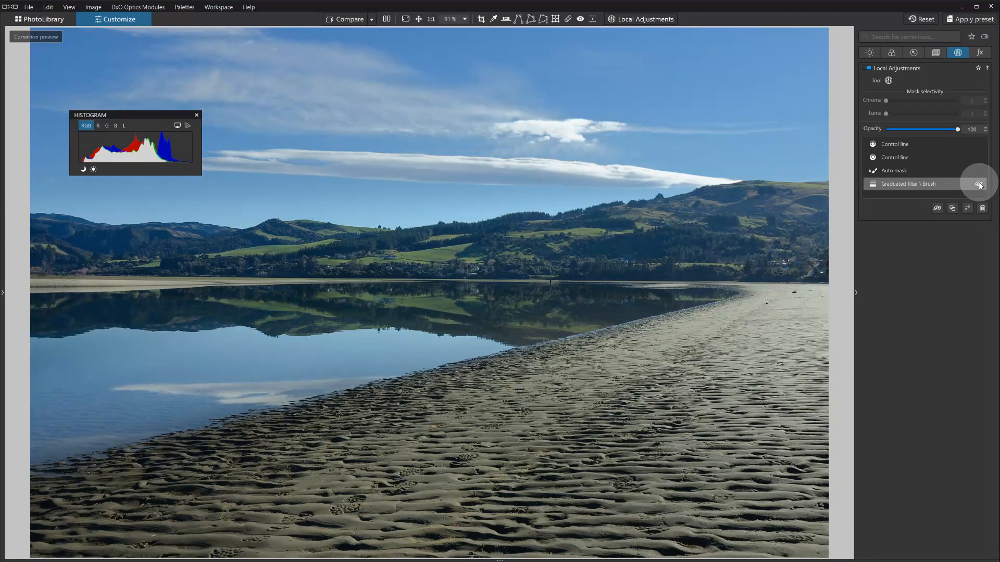
Reopen the local adjustments, erase more of the Graduated Filter over the water, and readjust its exposure.
right_click(245, 323)
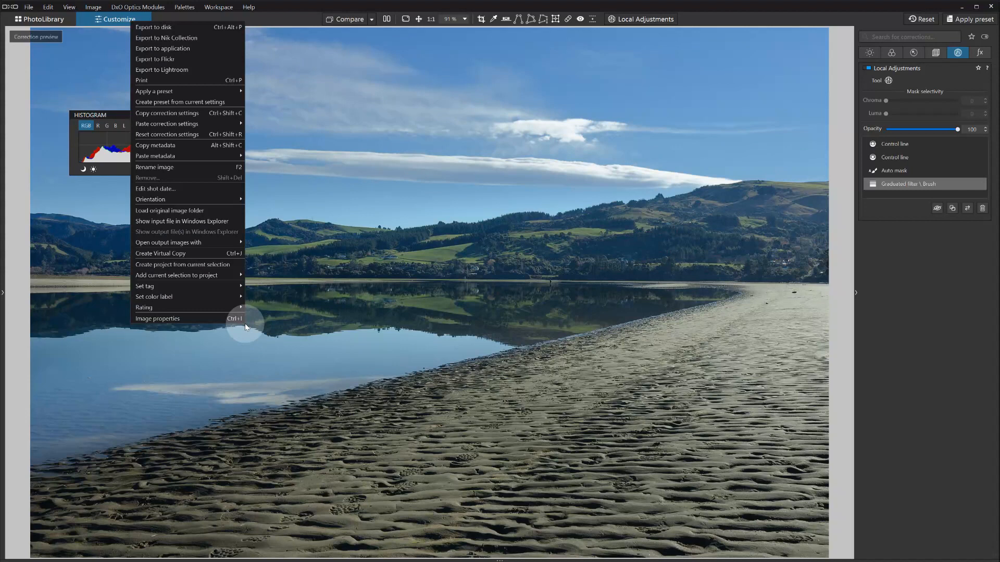
click(636, 25)
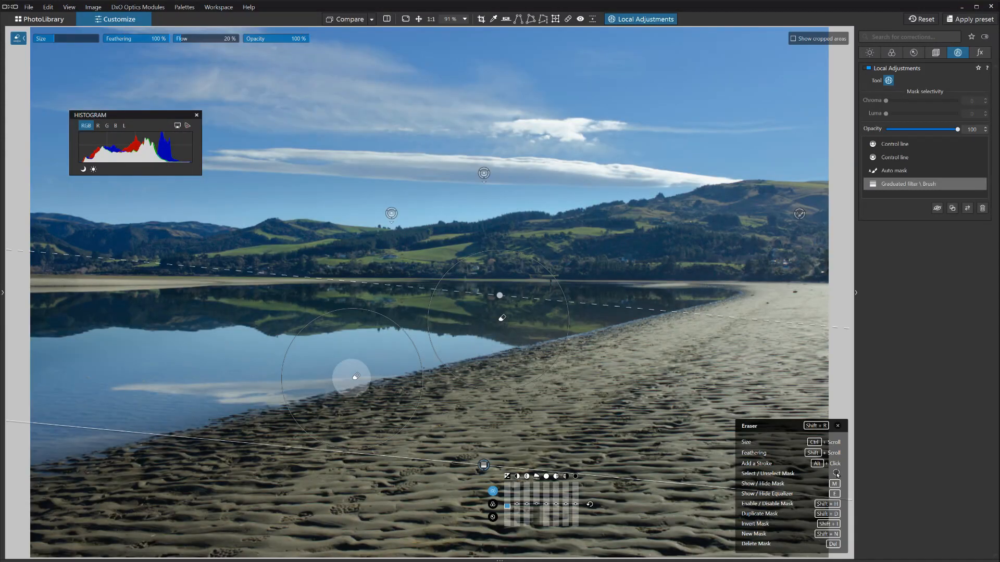
right_click(317, 370)
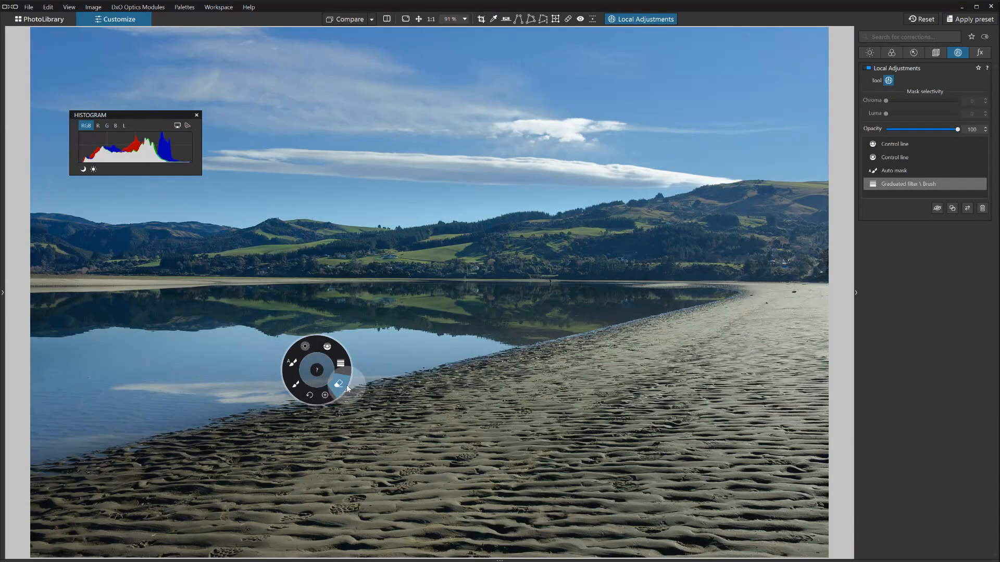
click(339, 384)
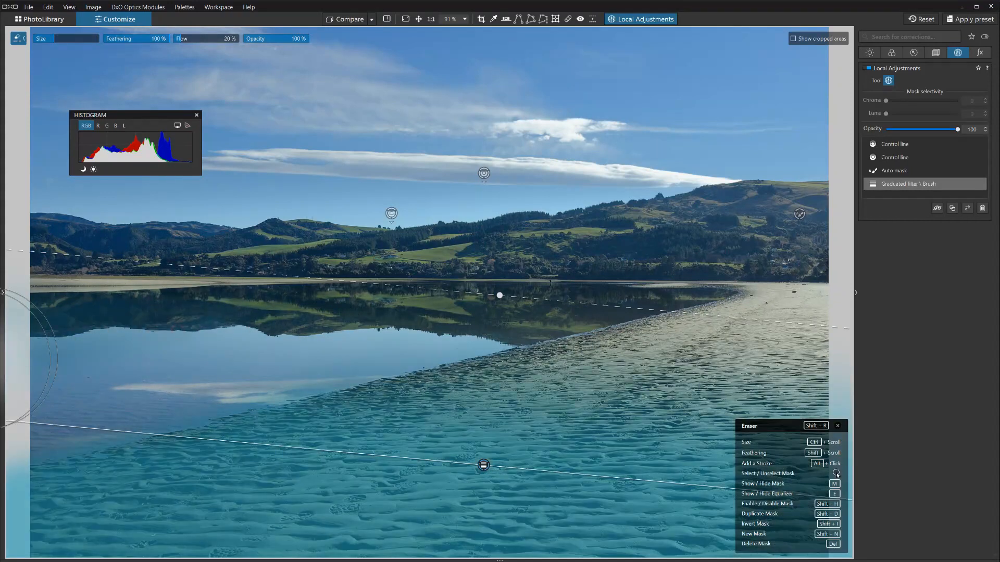
mouse_move(394, 310)
mouse_down()
mouse_move(365, 305)
mouse_move(515, 289)
mouse_move(298, 304)
mouse_move(67, 345)
mouse_up()
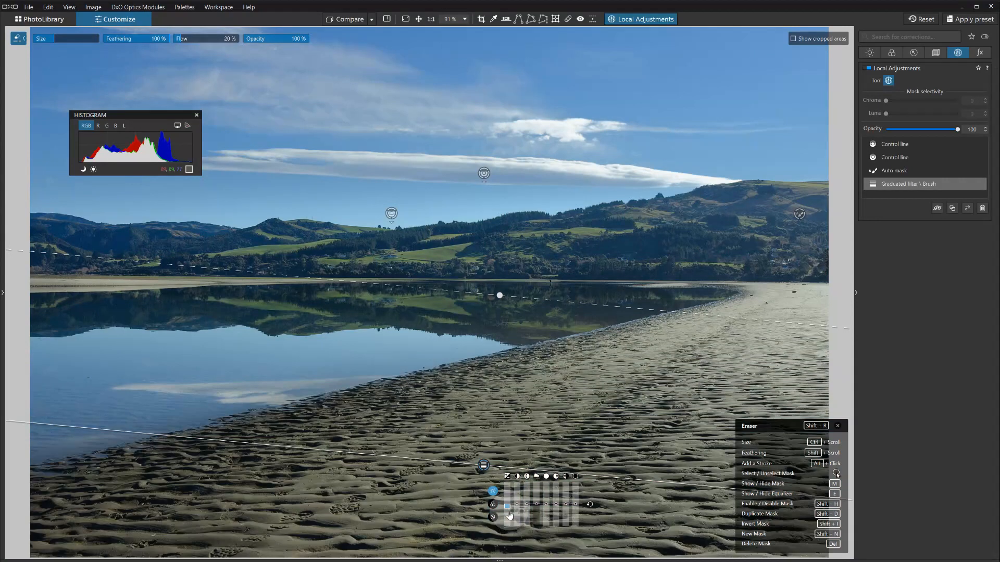
drag(508, 517, 507, 508)
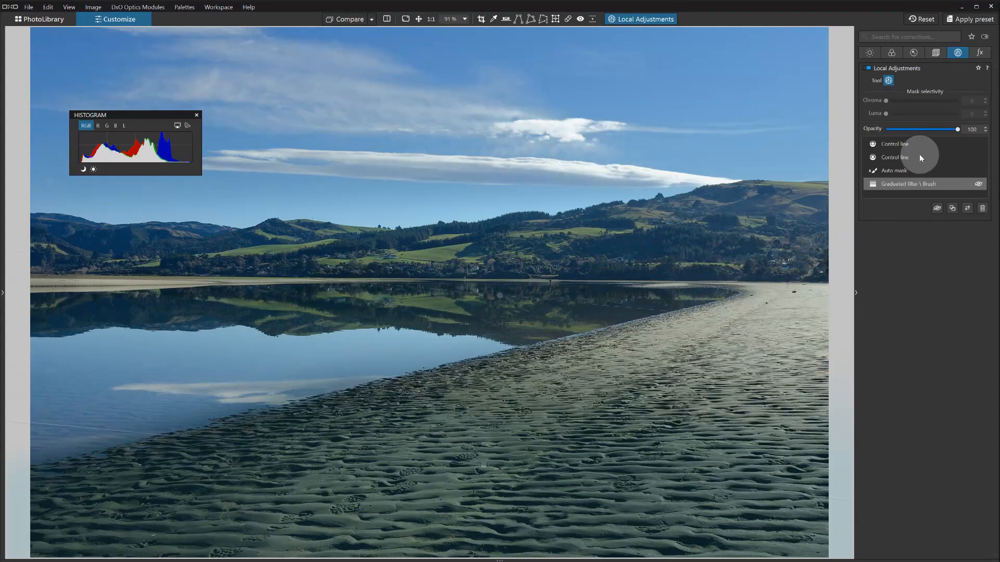
Select the first Control Line in the mask list, return to the Graduated Filter mask, and reduce its opacity to 61.
mouse_move(892, 185)
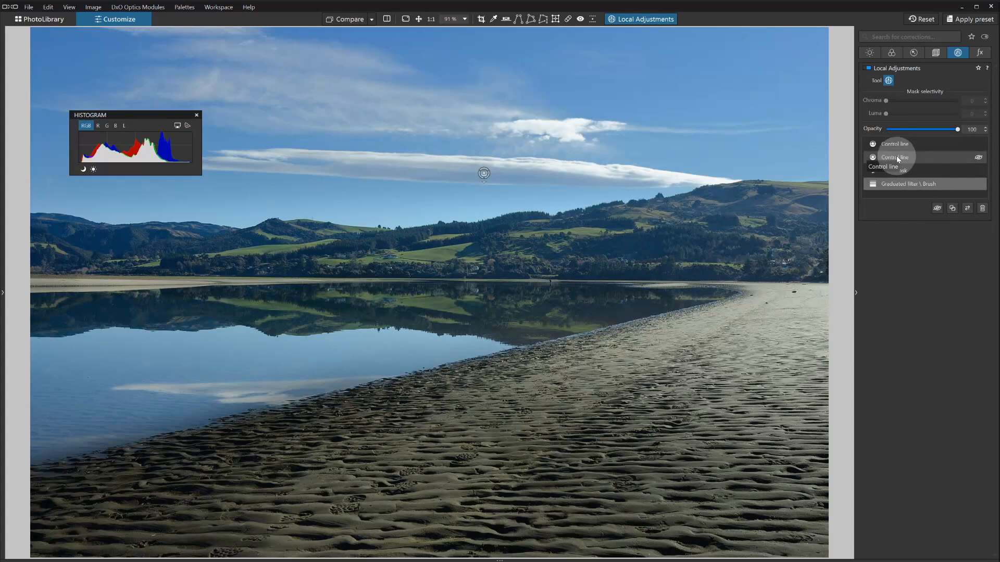
click(895, 145)
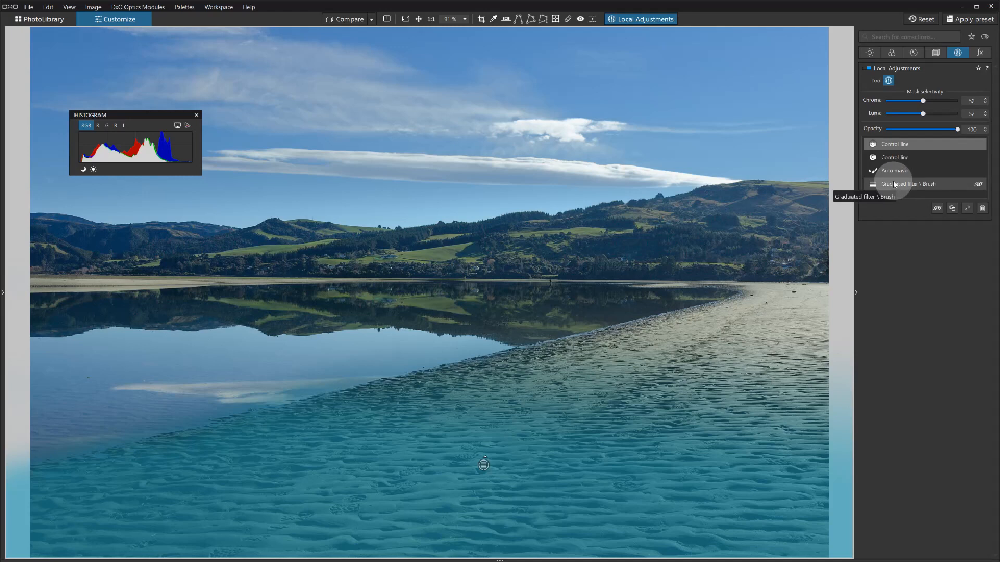
click(894, 184)
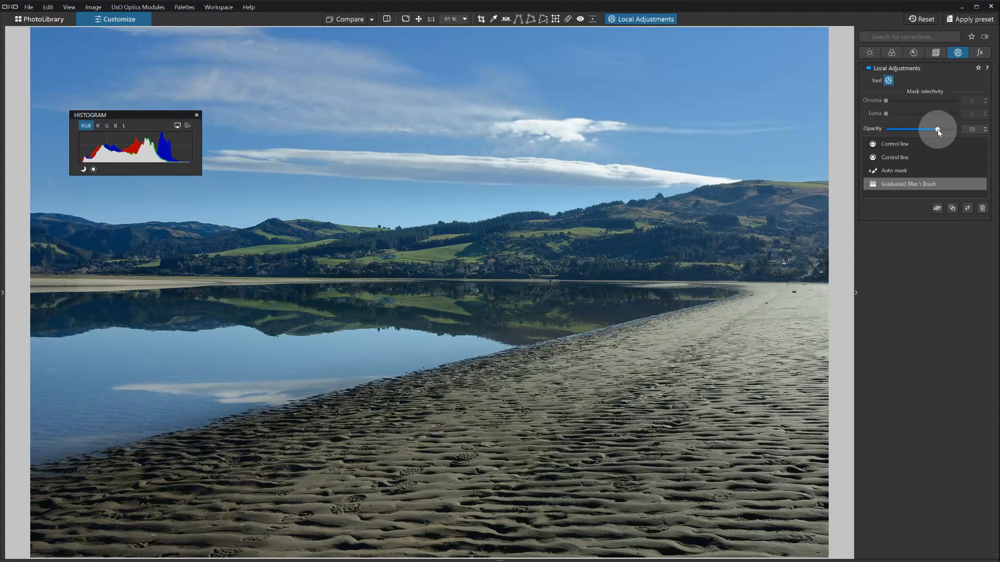
mouse_move(929, 131)
mouse_down()
mouse_move(869, 129)
mouse_move(984, 131)
mouse_move(931, 134)
mouse_up()
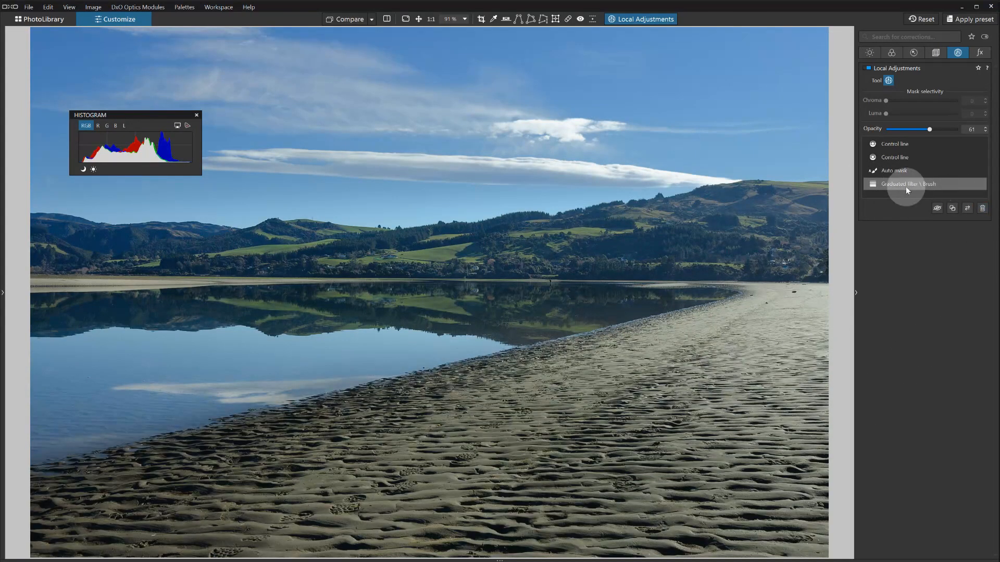
Delete the Graduated Filter mask.
click(906, 185)
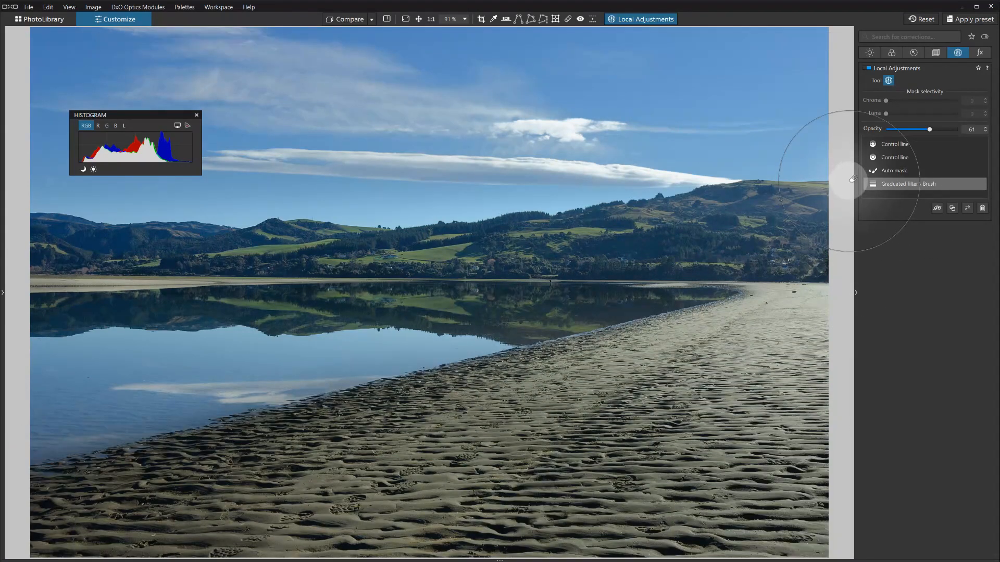
click(982, 209)
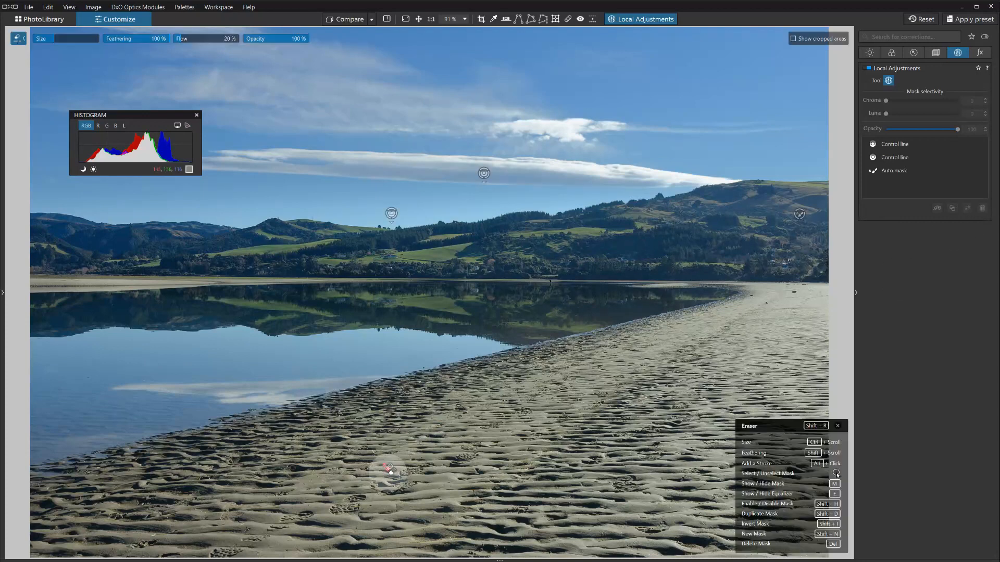
right_click(418, 427)
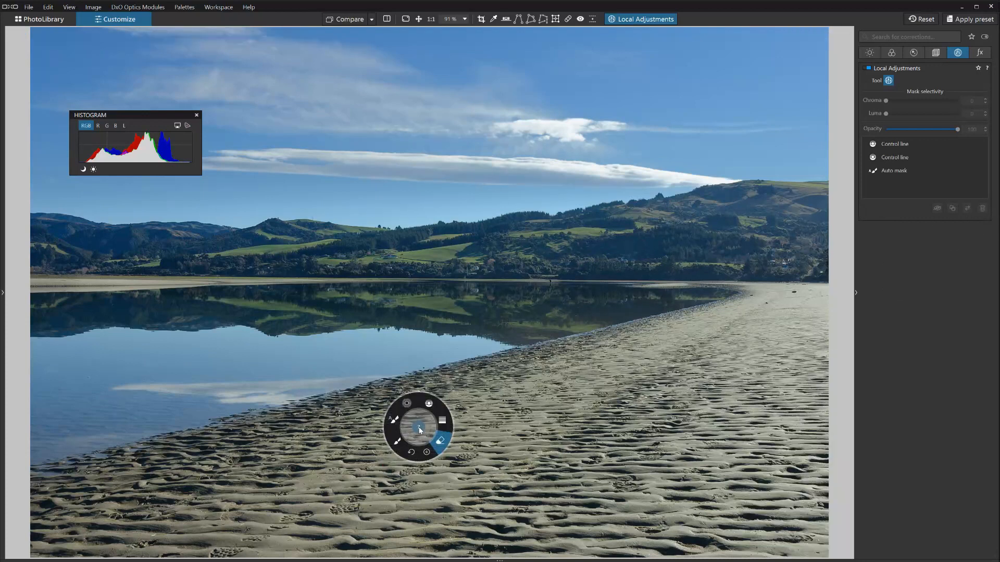
click(473, 451)
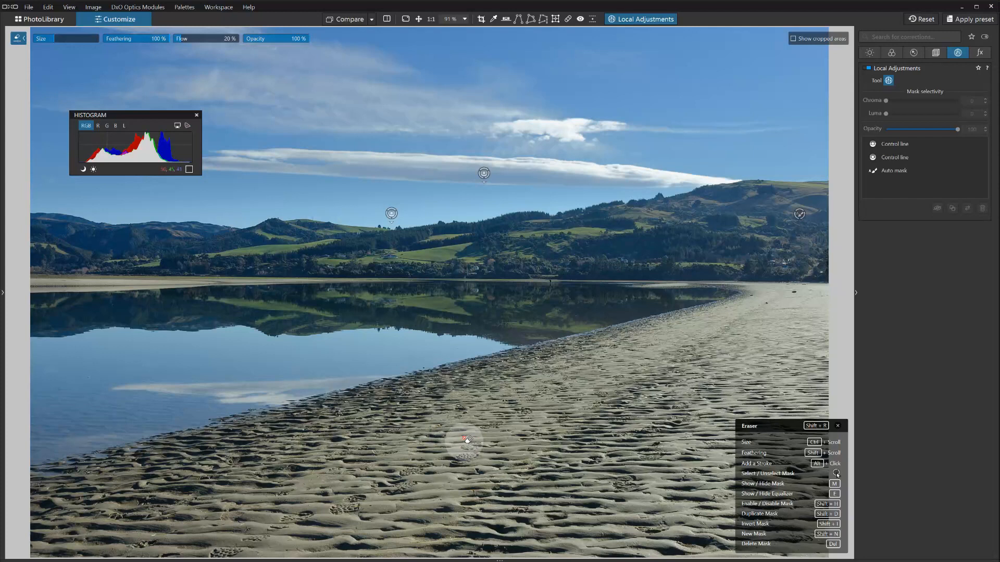
Paint a new Brush mask over the sandy foreground with an enlarged brush, and lower the mask's exposure to about -2.
right_click(465, 441)
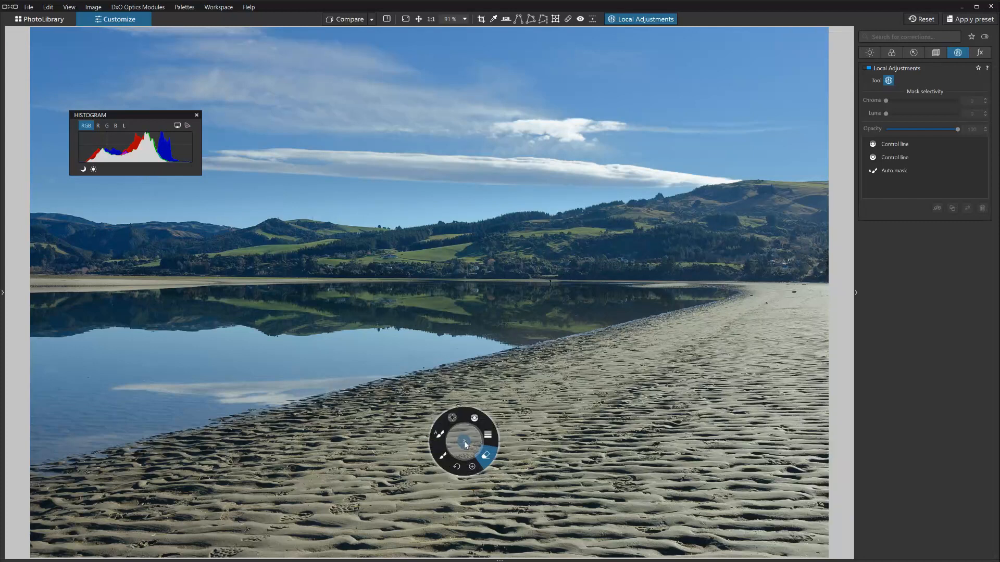
click(444, 459)
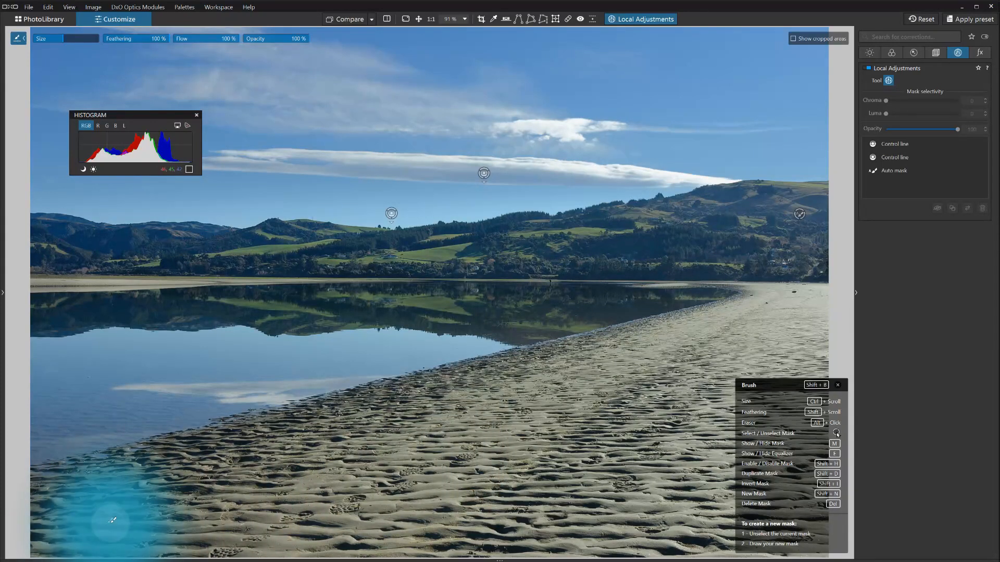
drag(64, 37, 80, 37)
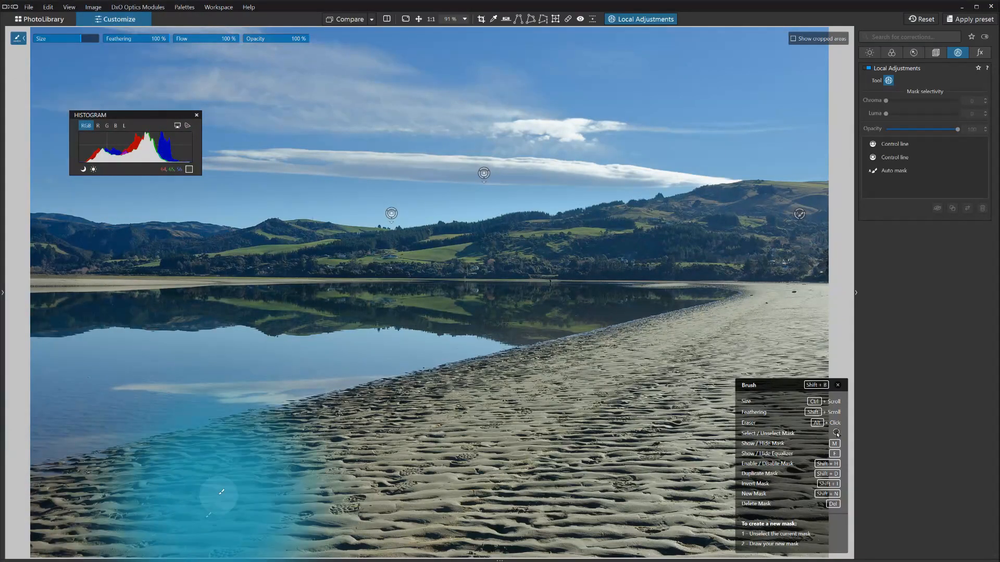
mouse_move(73, 518)
mouse_down()
mouse_move(625, 410)
mouse_move(766, 421)
mouse_move(771, 447)
mouse_move(673, 517)
mouse_move(527, 547)
mouse_move(886, 541)
mouse_move(872, 459)
mouse_move(755, 457)
mouse_move(598, 510)
mouse_move(469, 542)
mouse_up()
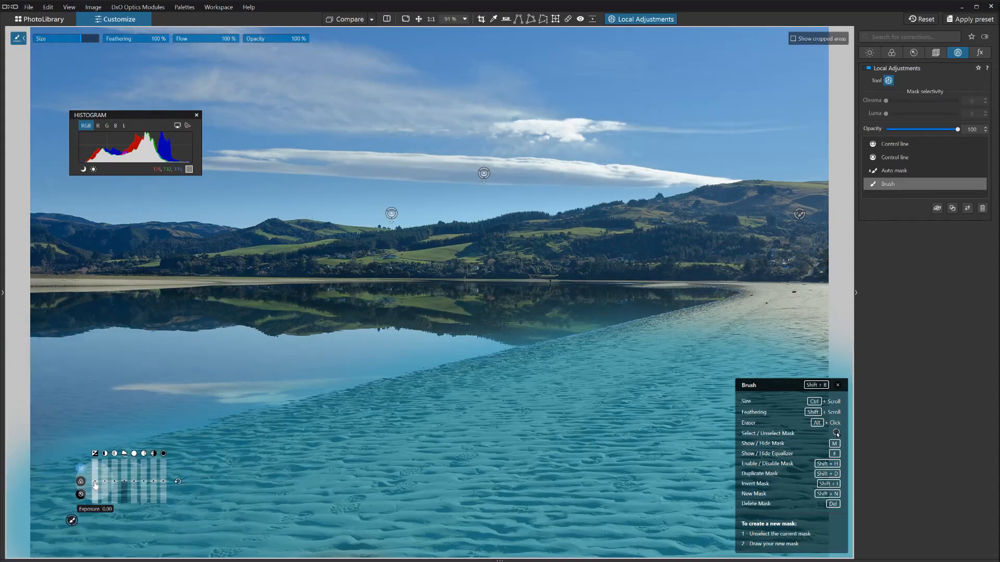
drag(94, 484, 91, 498)
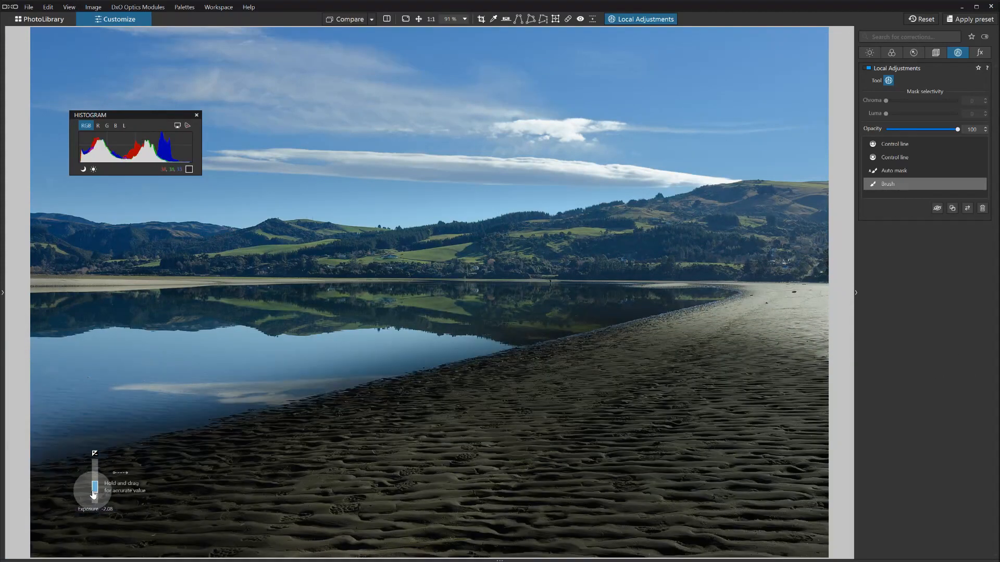
drag(94, 497, 93, 496)
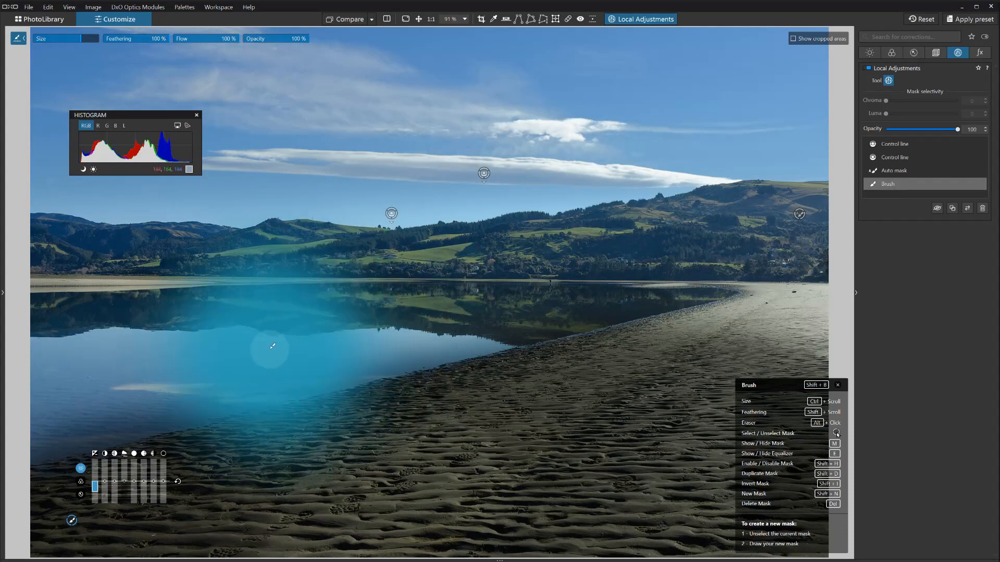
Switch to the Eraser with feathering at 100%, and set its opacity and flow to 11%.
right_click(274, 331)
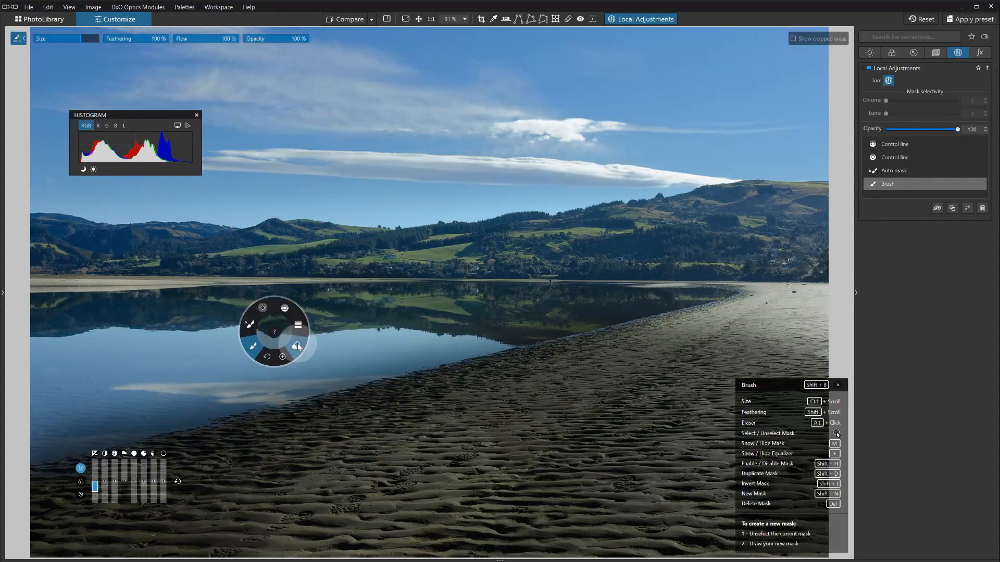
click(298, 345)
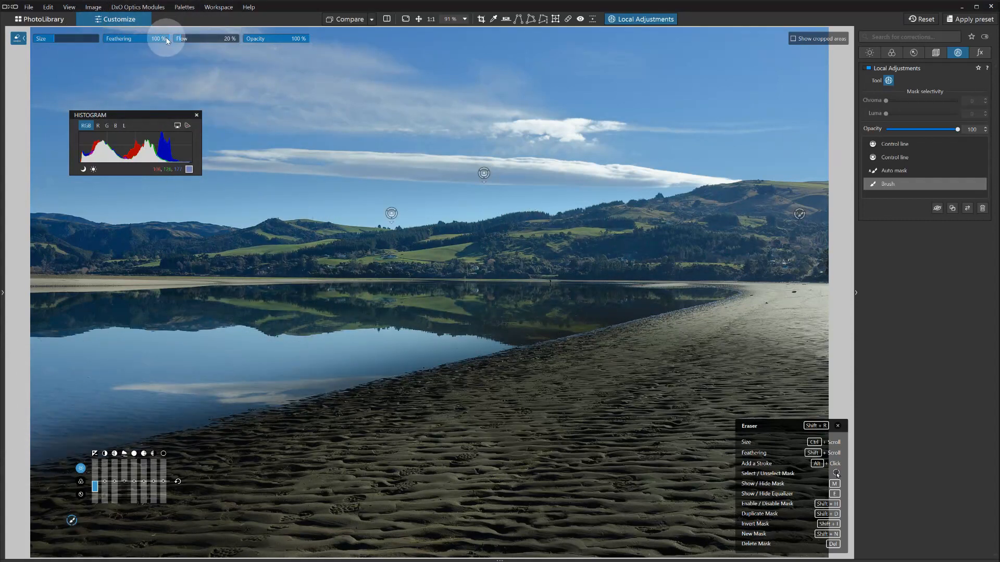
drag(167, 40, 126, 42)
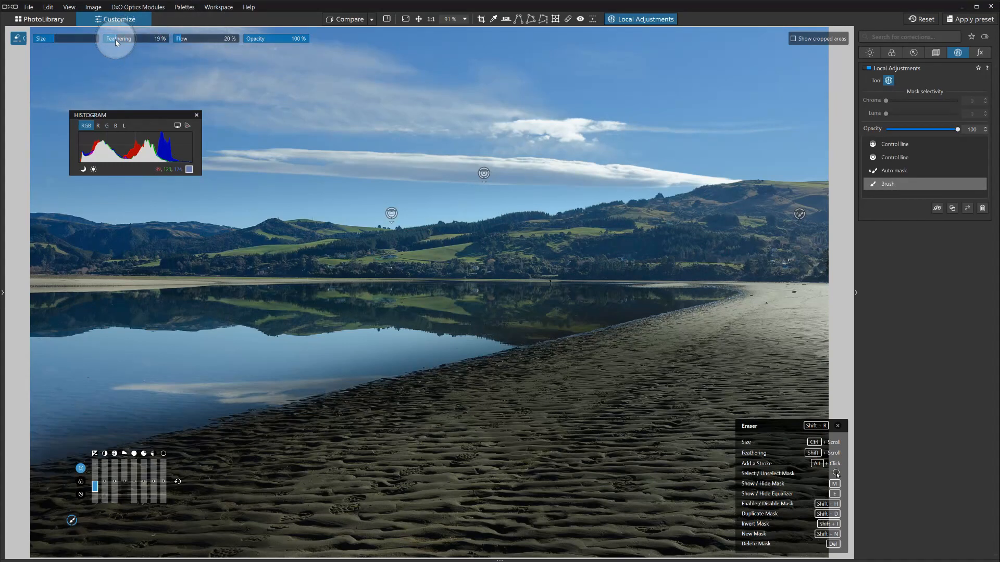
mouse_move(108, 39)
mouse_down()
mouse_move(309, 41)
mouse_move(251, 41)
mouse_up()
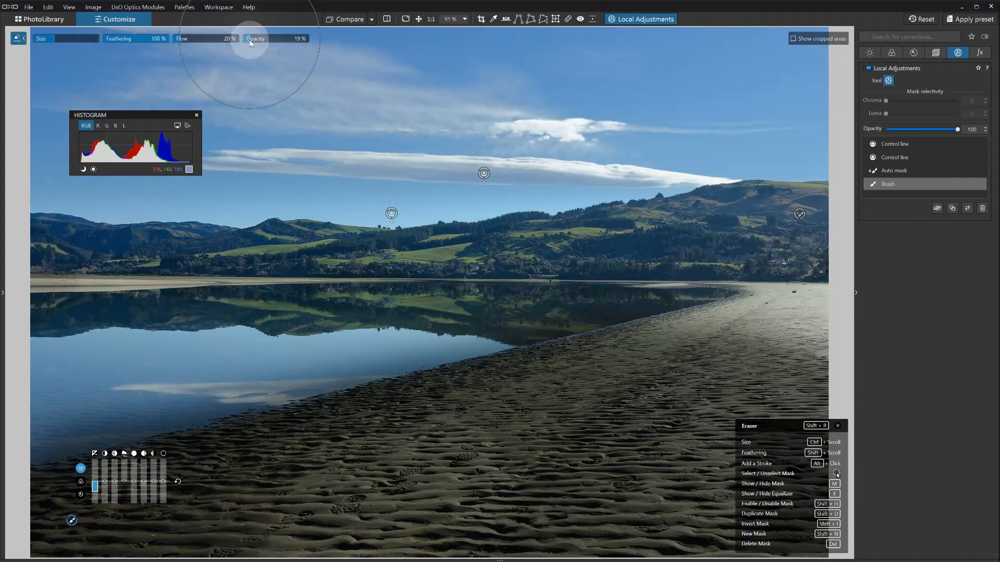
drag(247, 42, 245, 45)
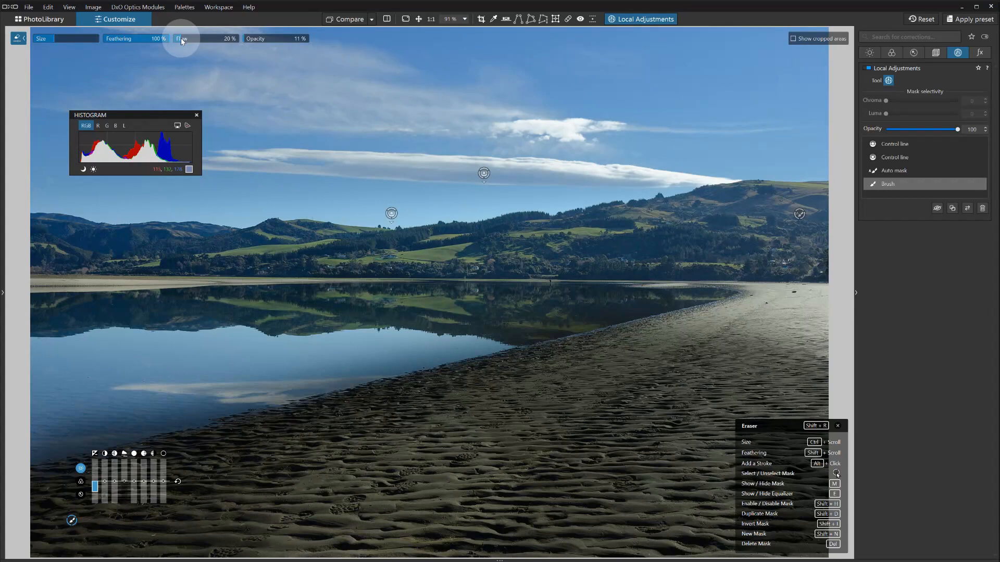
drag(177, 38, 174, 41)
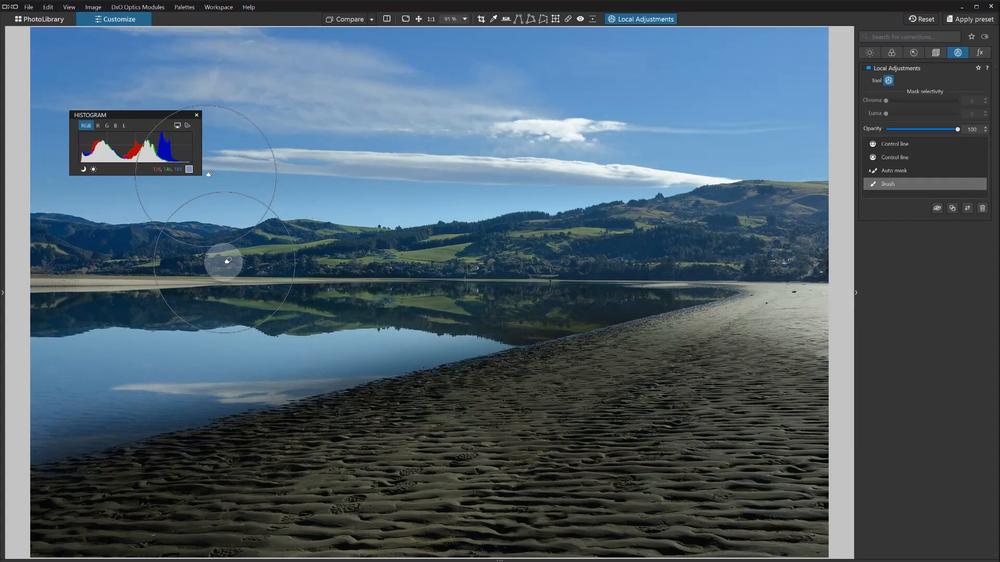
Erase the Brush mask softly over the water and along the shoreline with several overlapping strokes.
mouse_move(540, 286)
mouse_down()
mouse_move(446, 318)
mouse_move(23, 414)
mouse_up()
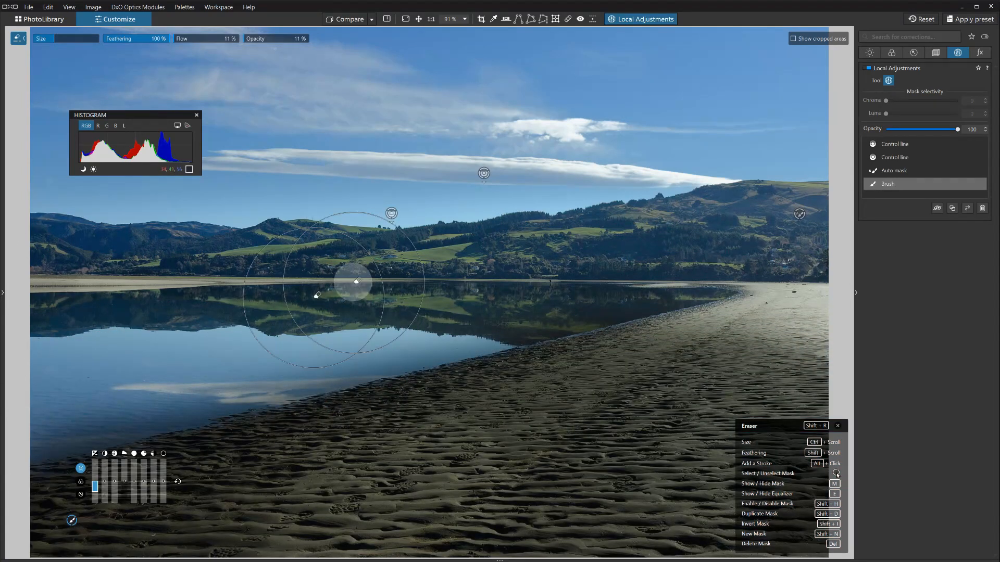
mouse_move(503, 293)
mouse_down()
mouse_move(445, 325)
mouse_move(289, 376)
mouse_move(42, 419)
mouse_up()
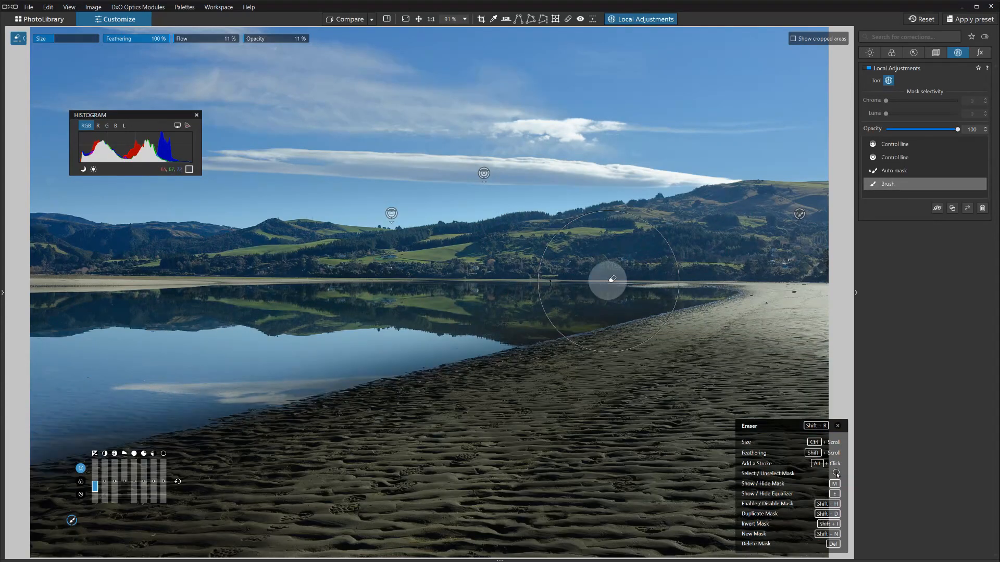
mouse_move(591, 290)
mouse_down()
mouse_move(108, 413)
mouse_move(32, 443)
mouse_up()
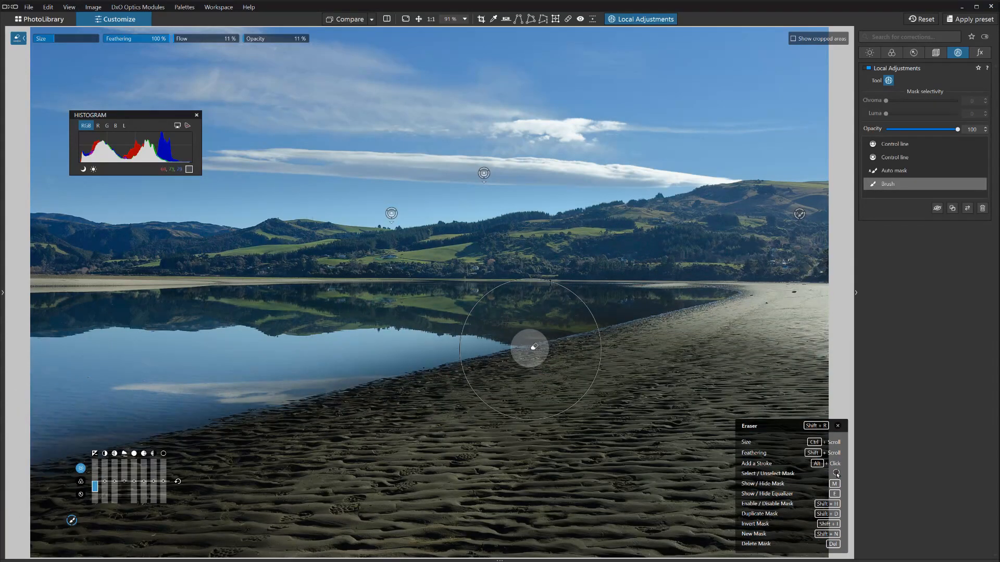
mouse_move(107, 424)
mouse_down()
mouse_move(186, 420)
mouse_move(297, 384)
mouse_move(82, 429)
mouse_move(259, 411)
mouse_move(366, 374)
mouse_move(10, 458)
mouse_move(151, 428)
mouse_move(360, 363)
mouse_up()
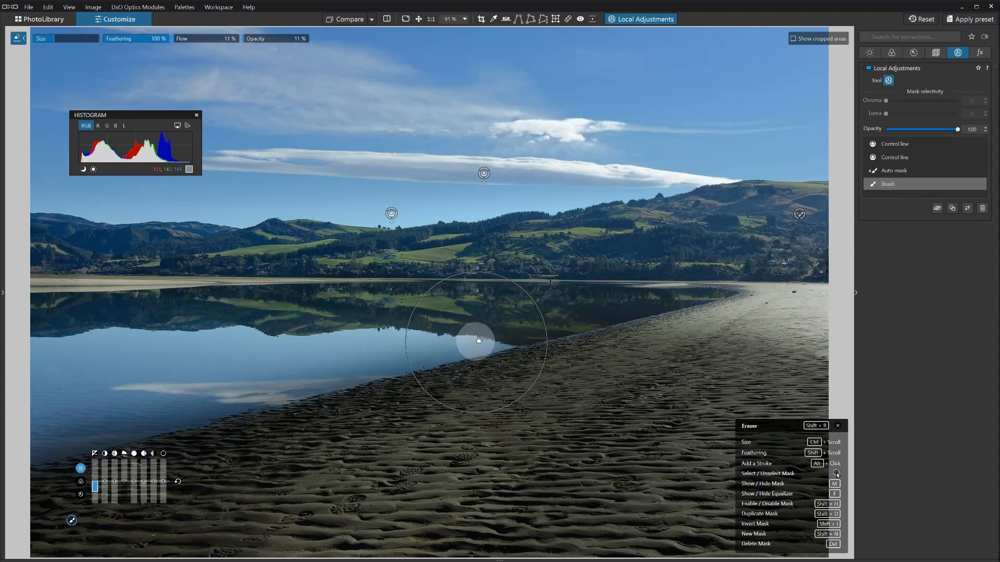
mouse_move(40, 442)
mouse_down()
mouse_move(134, 407)
mouse_move(94, 426)
mouse_move(111, 430)
mouse_move(266, 378)
mouse_move(15, 458)
mouse_move(229, 398)
mouse_move(380, 320)
mouse_up()
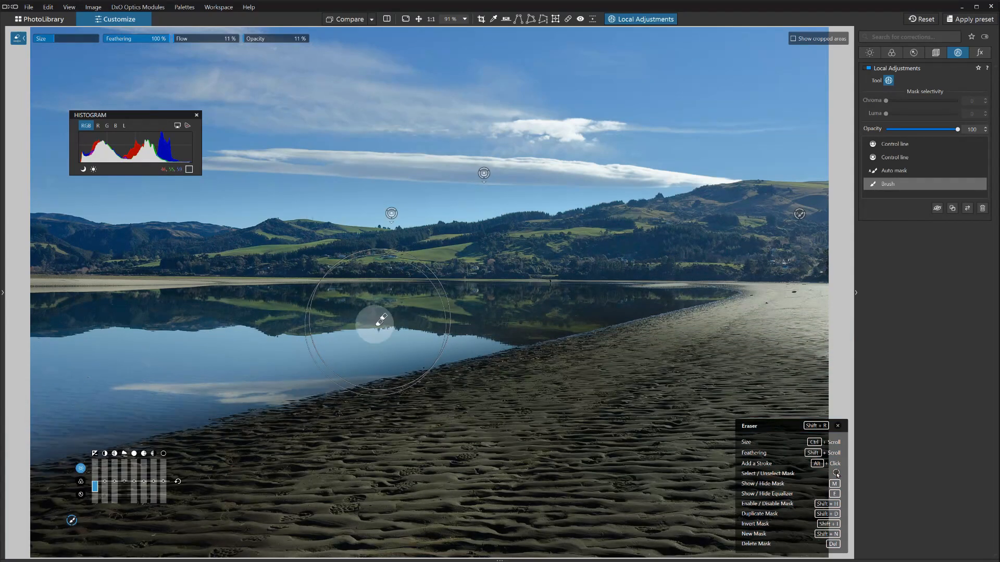
mouse_move(112, 420)
mouse_down()
mouse_move(427, 338)
mouse_move(60, 451)
mouse_move(21, 412)
mouse_up()
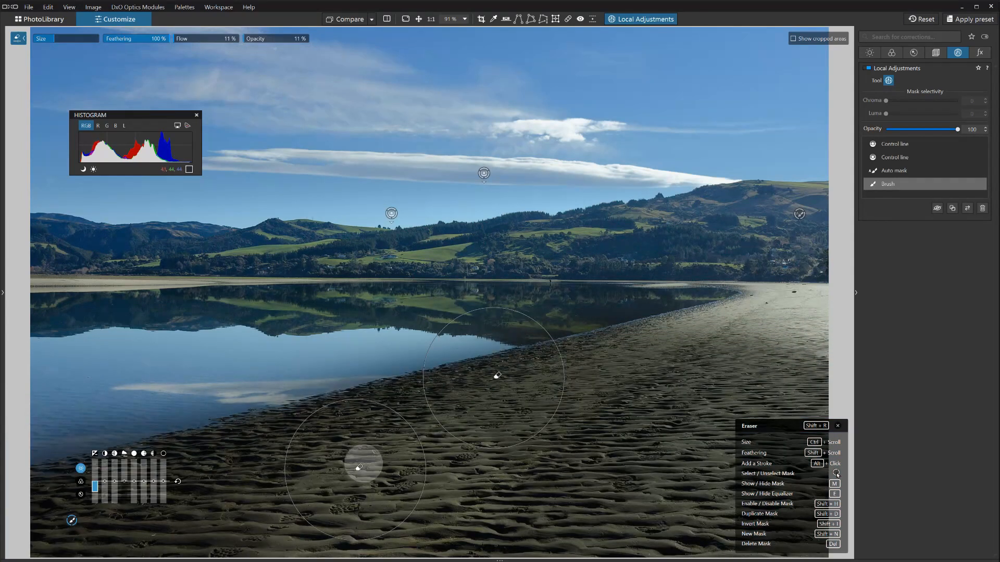
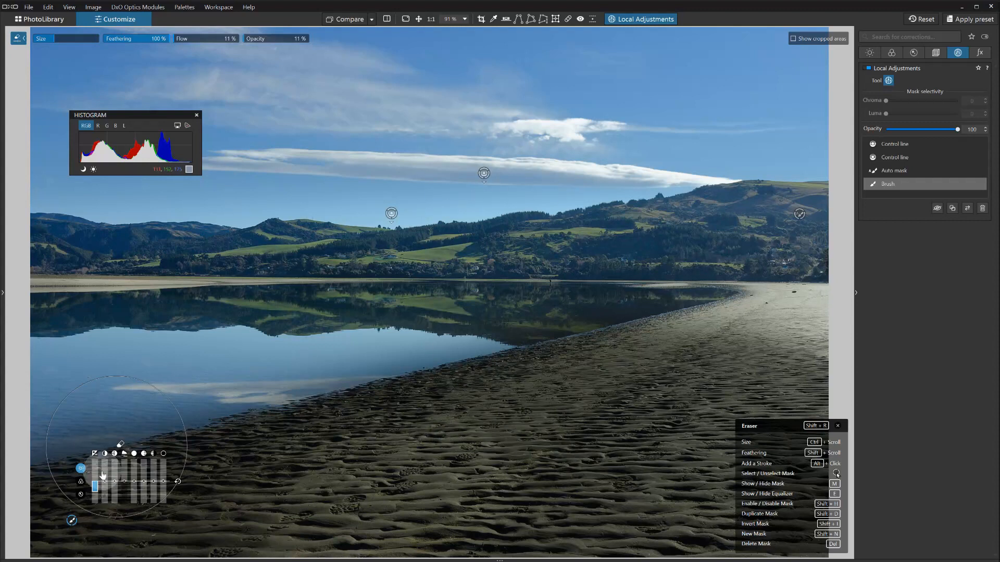
Reset the sand Brush mask's exposure, and moderately raise its ClearView Plus and Microcontrast.
double_click(95, 492)
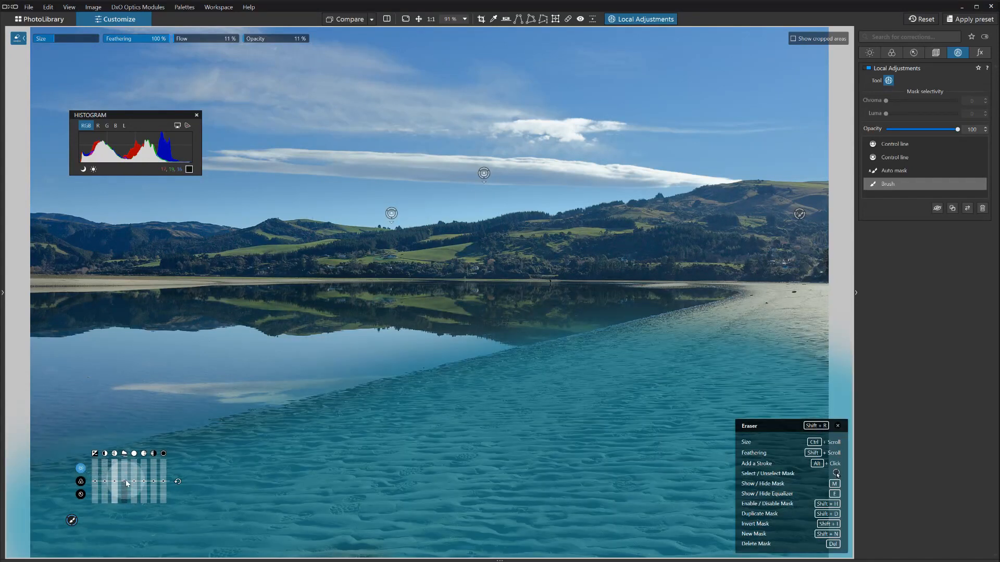
drag(125, 481, 125, 474)
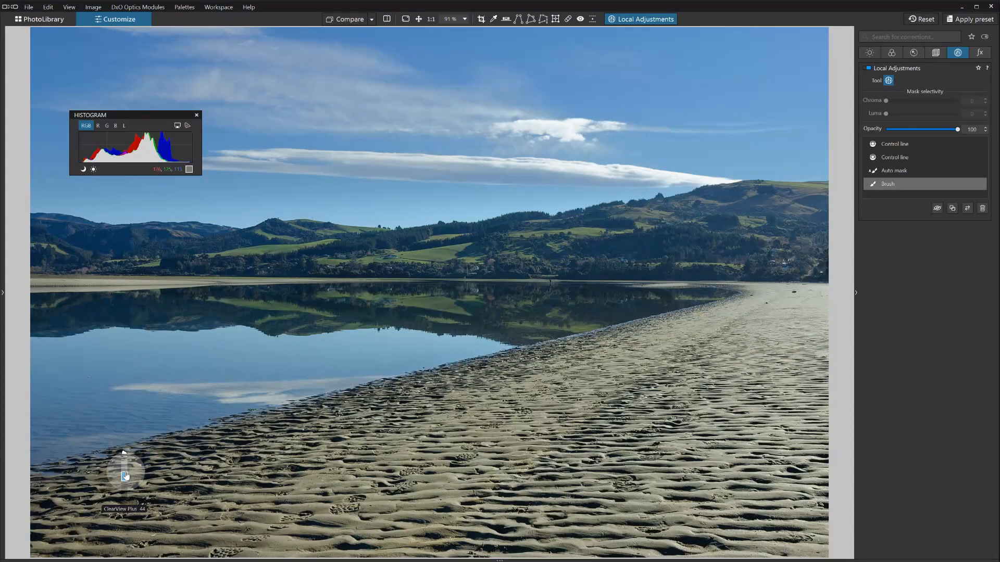
drag(125, 480, 125, 480)
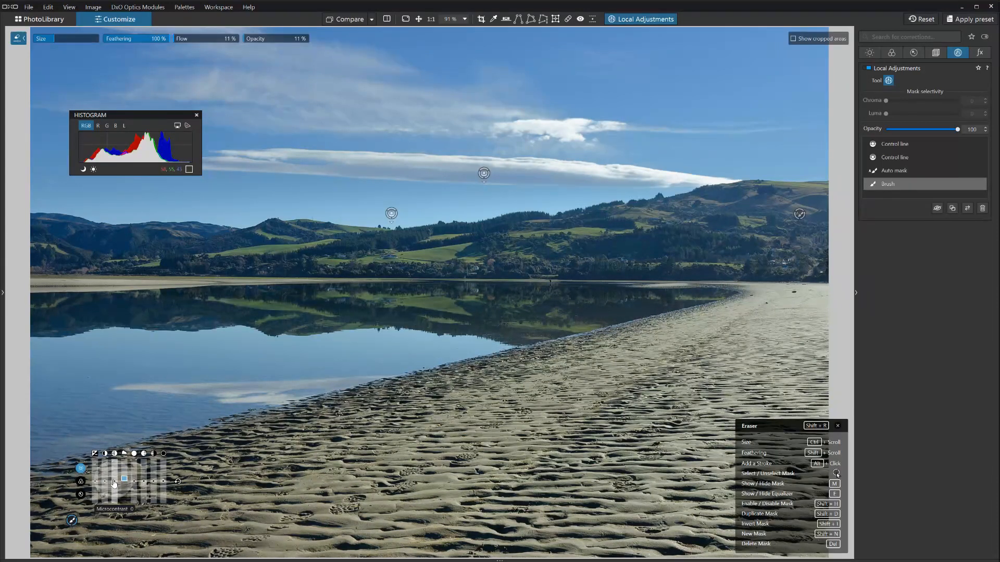
drag(114, 484, 115, 475)
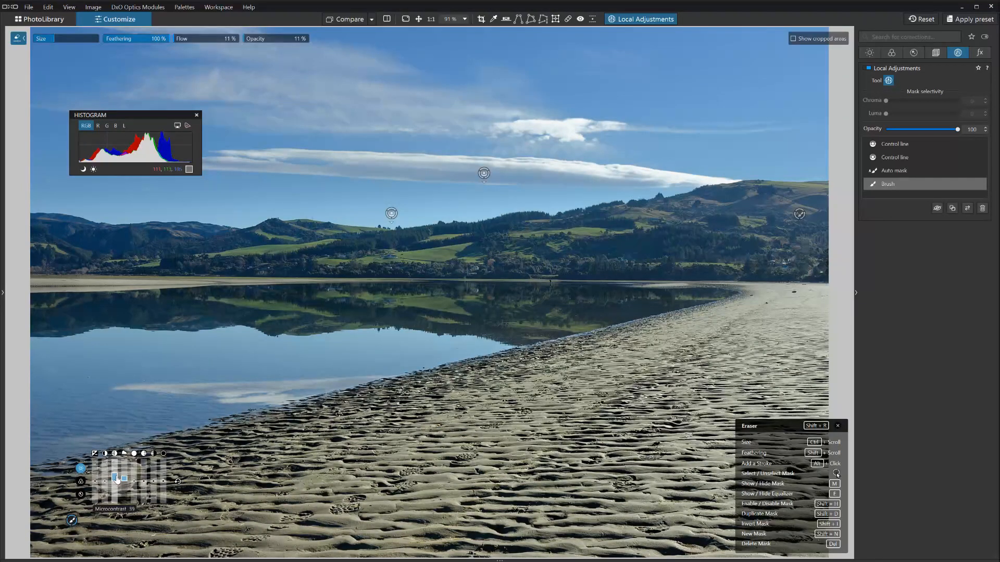
drag(115, 476, 115, 482)
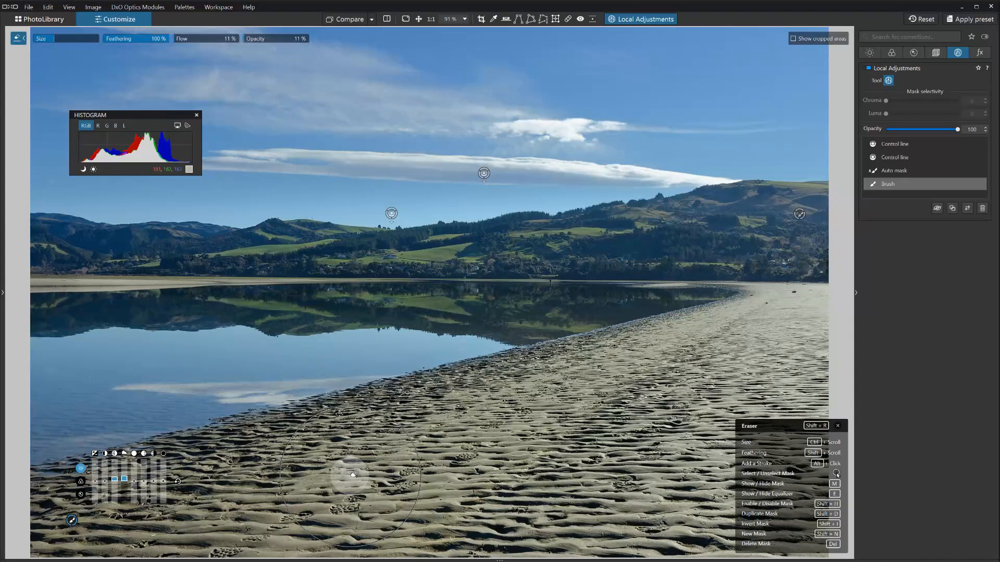
Select the upper sky Control Line, and add a Control Point with an enlarged radius on the foreground sand to the same mask.
right_click(442, 445)
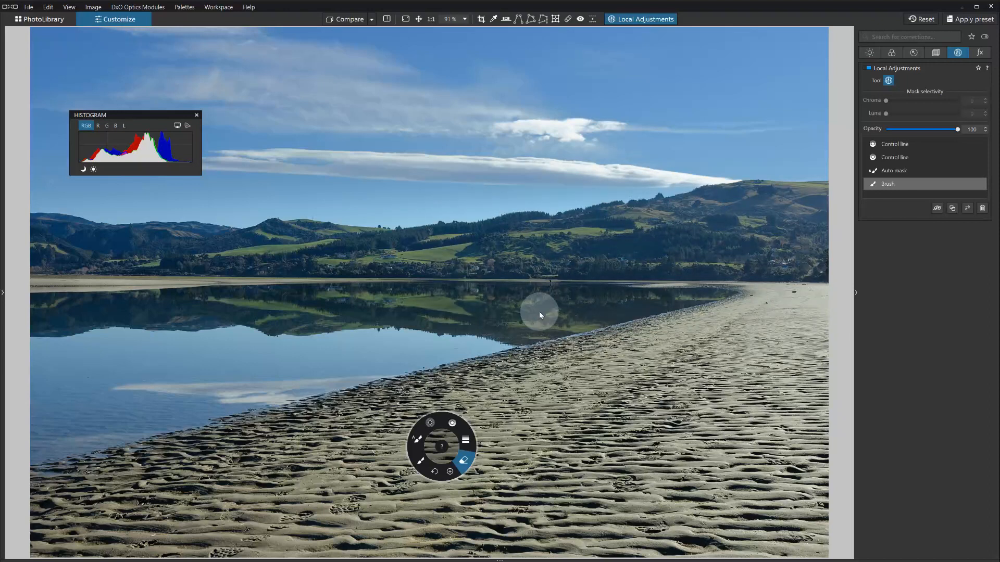
click(540, 382)
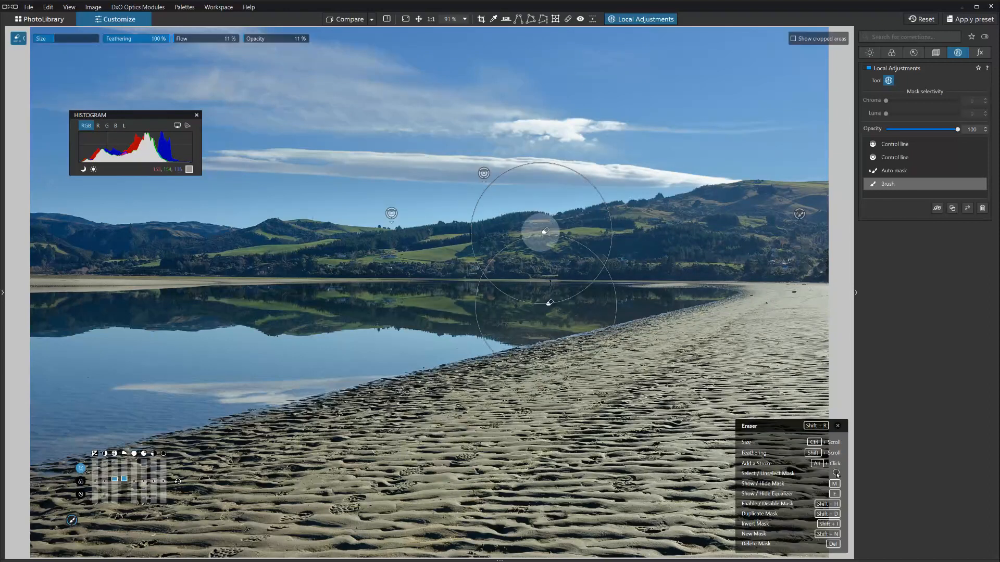
click(480, 177)
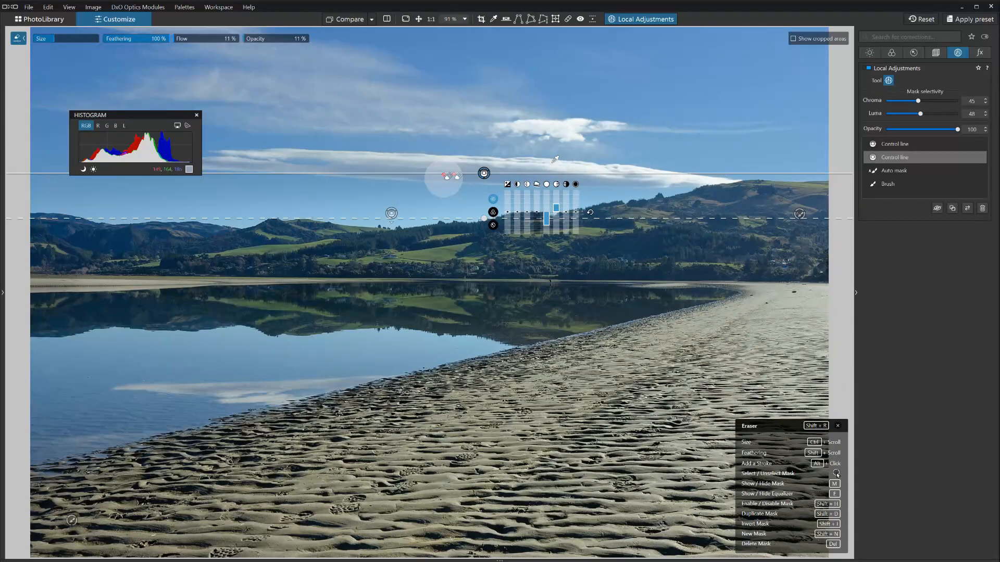
mouse_move(545, 218)
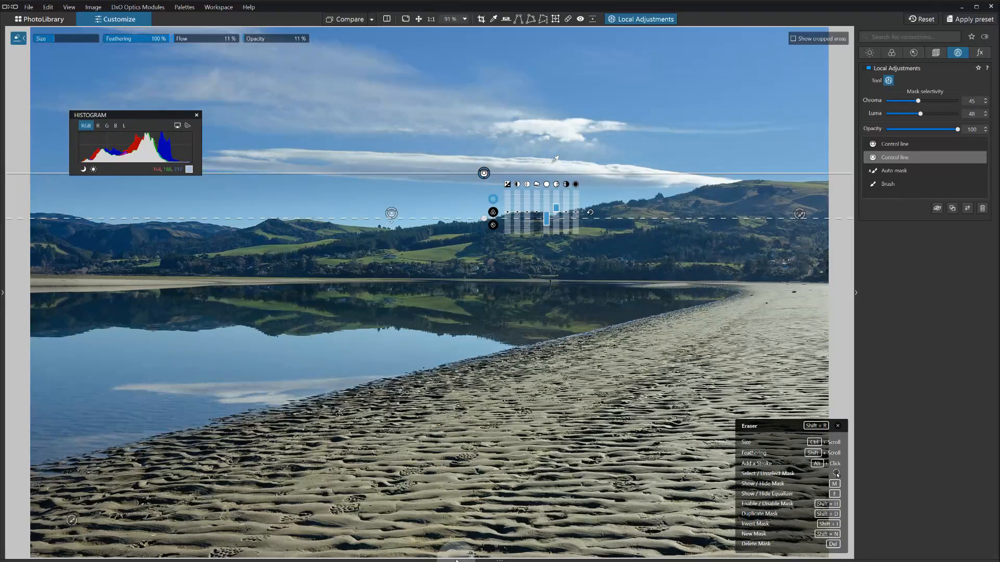
right_click(488, 407)
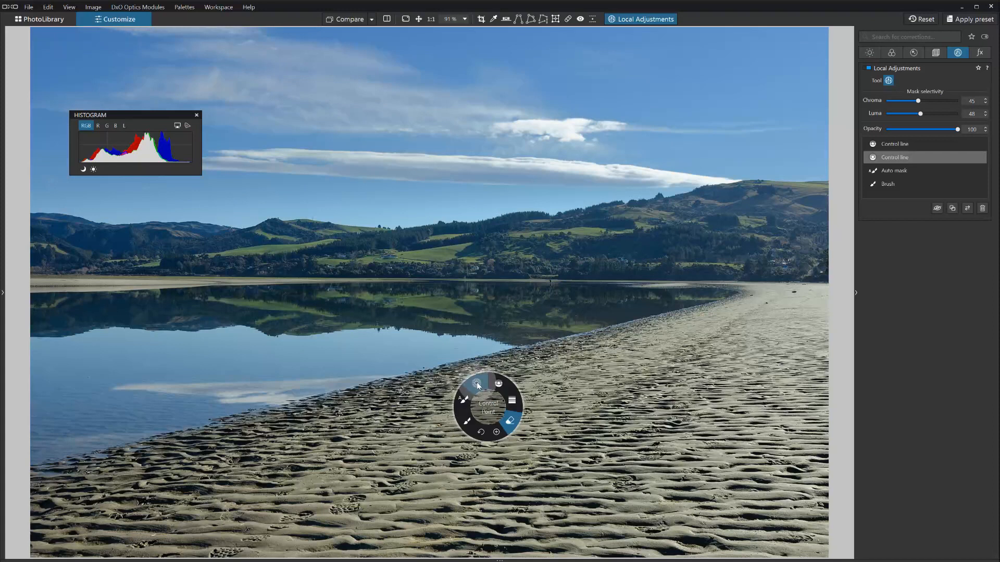
click(477, 386)
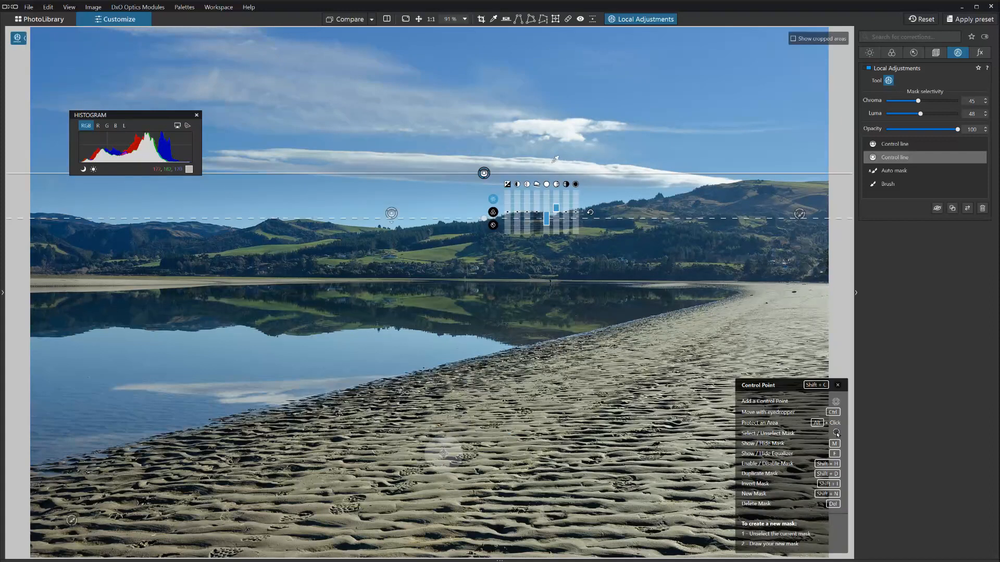
click(395, 454)
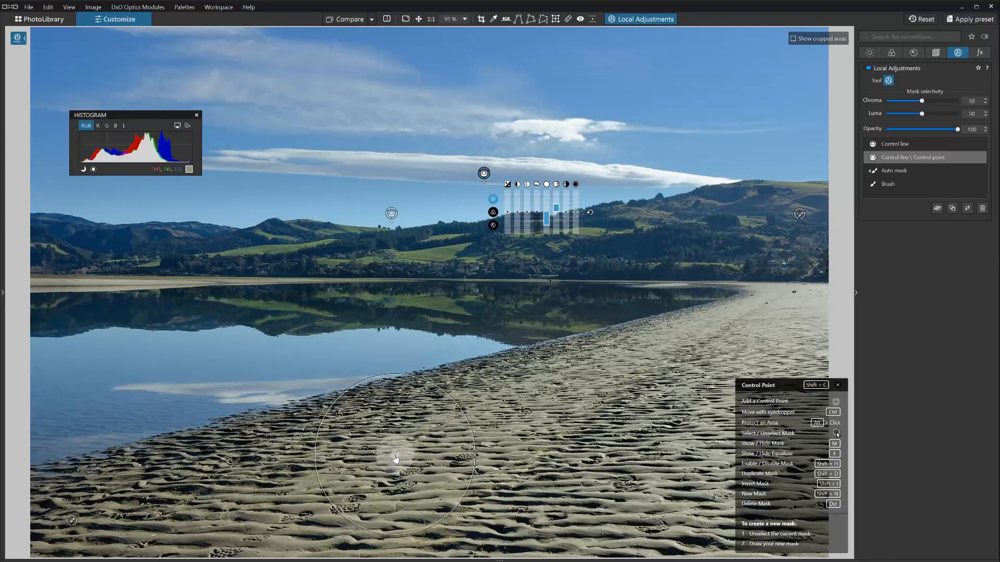
drag(453, 403, 493, 359)
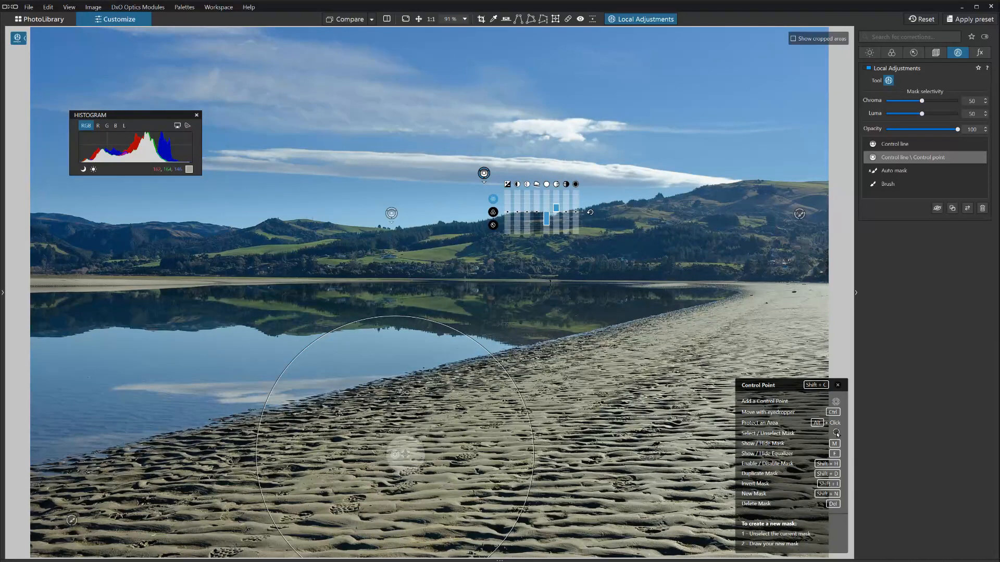
Preview the combined mask in black and white, and try a second Control Point on the sand.
key(m)
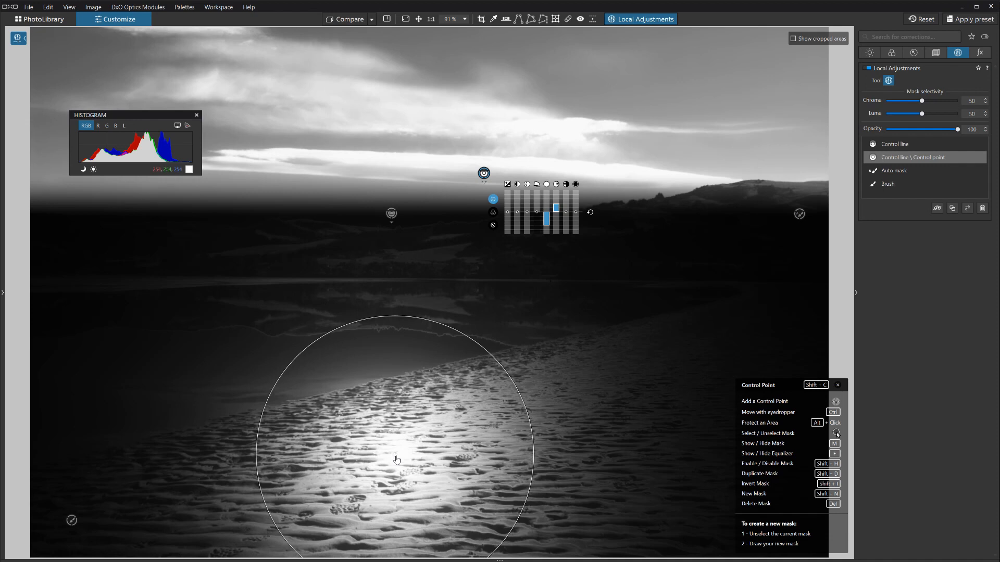
key(m)
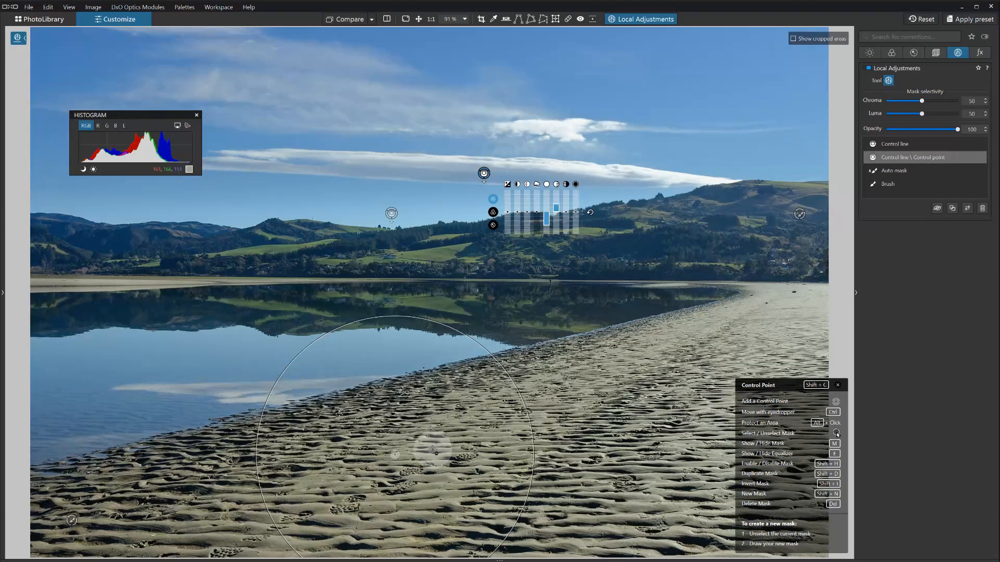
click(486, 418)
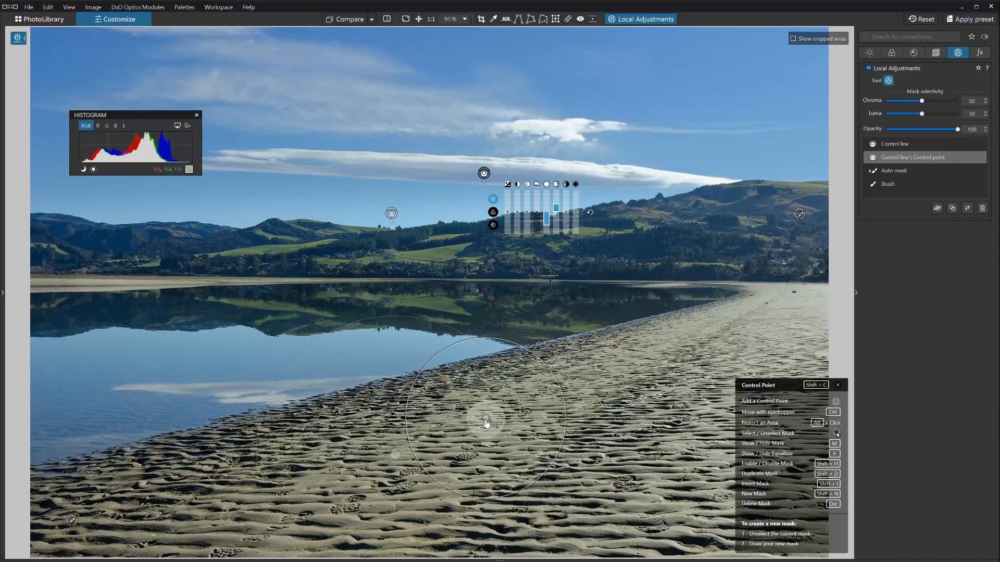
drag(486, 419, 396, 458)
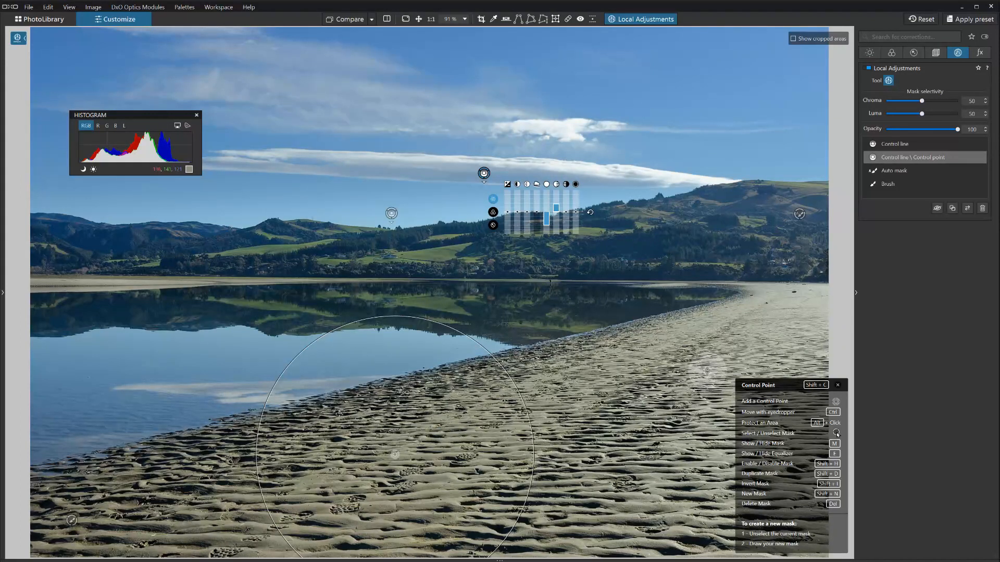
Select the combined Control Line and Control Point mask, and delete the Control Point on the sand from it.
click(882, 152)
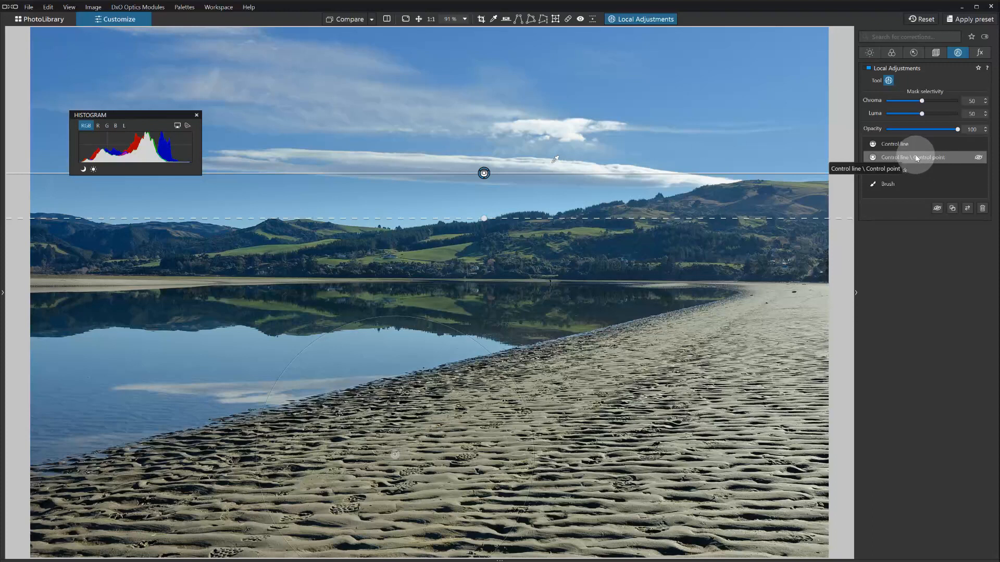
click(917, 157)
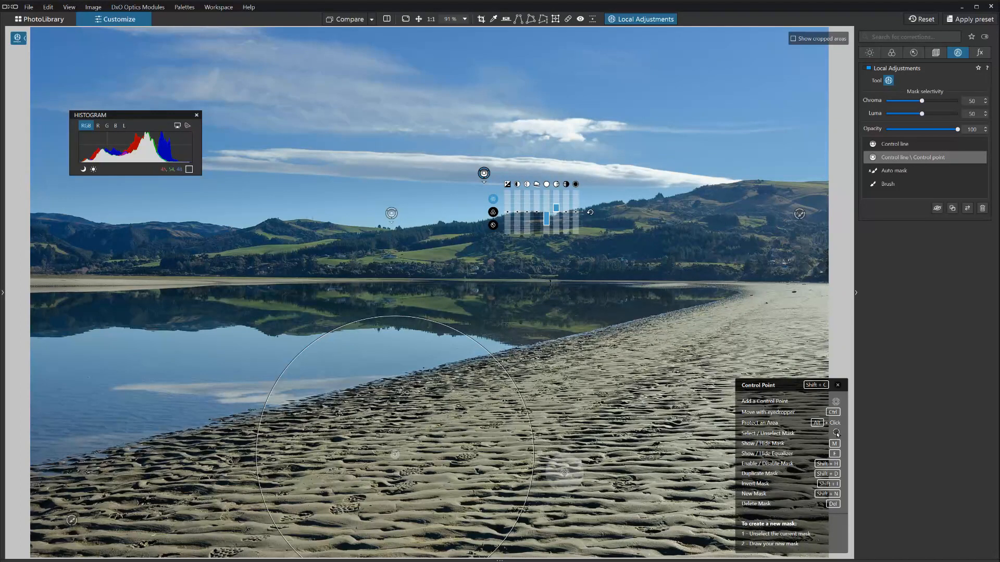
key(Delete)
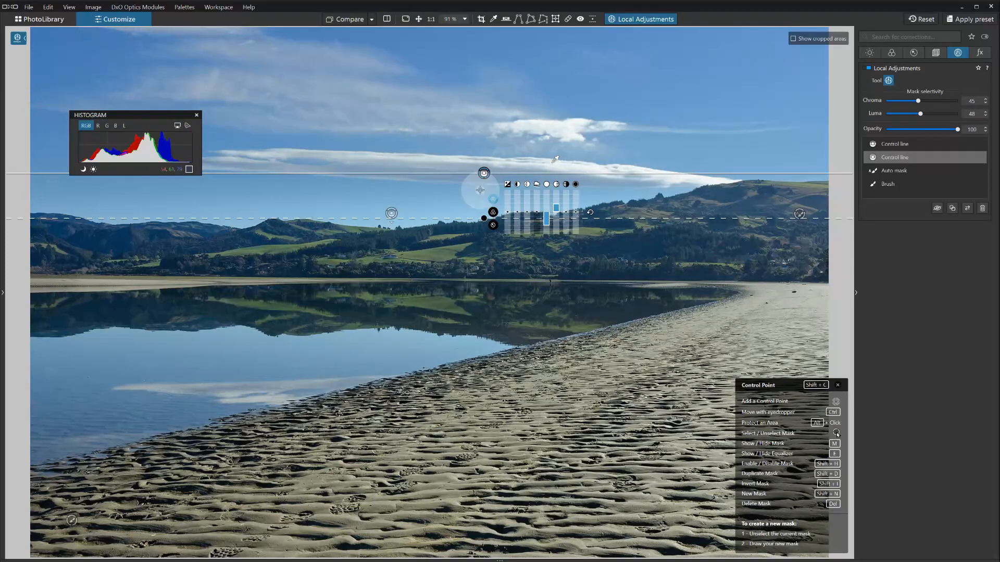
Try a separate Control Point mask on the foreground sand with raised exposure, and delete it.
click(484, 173)
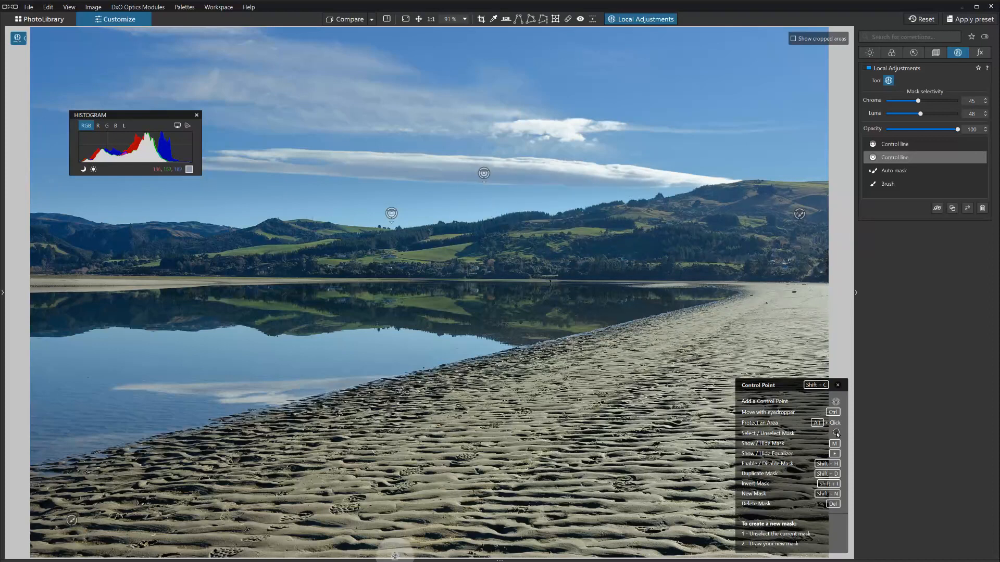
click(357, 481)
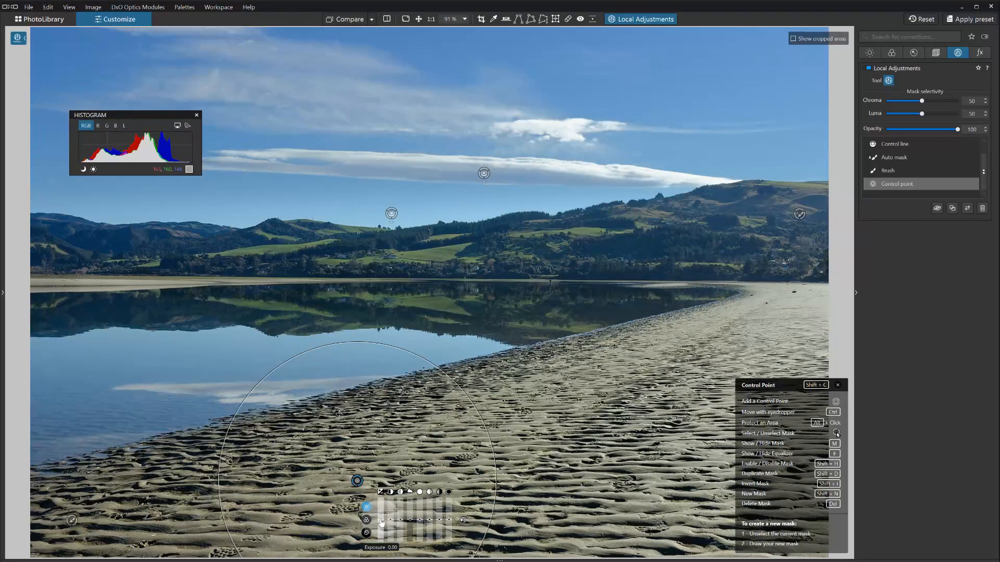
drag(380, 522, 381, 513)
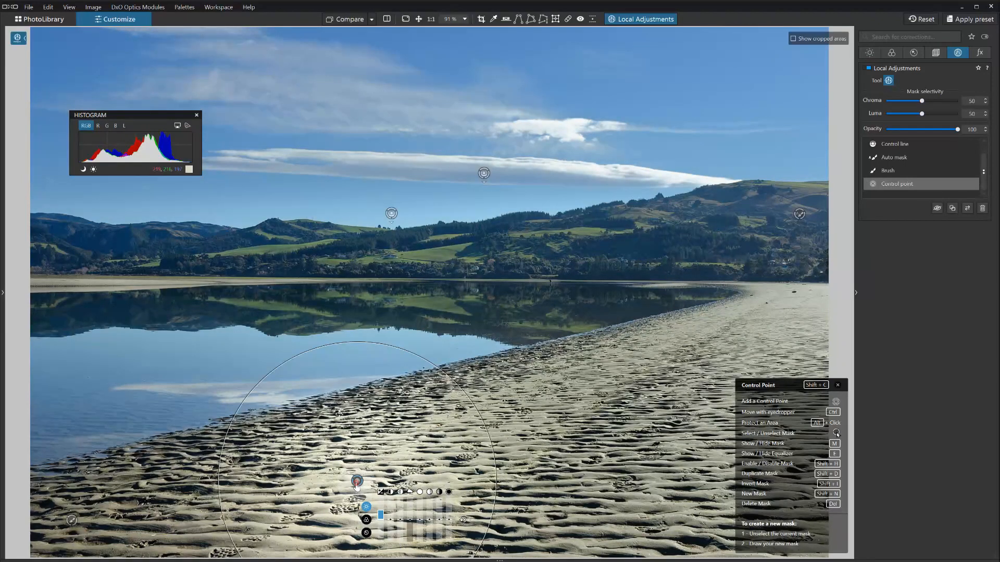
mouse_move(357, 486)
key(Delete)
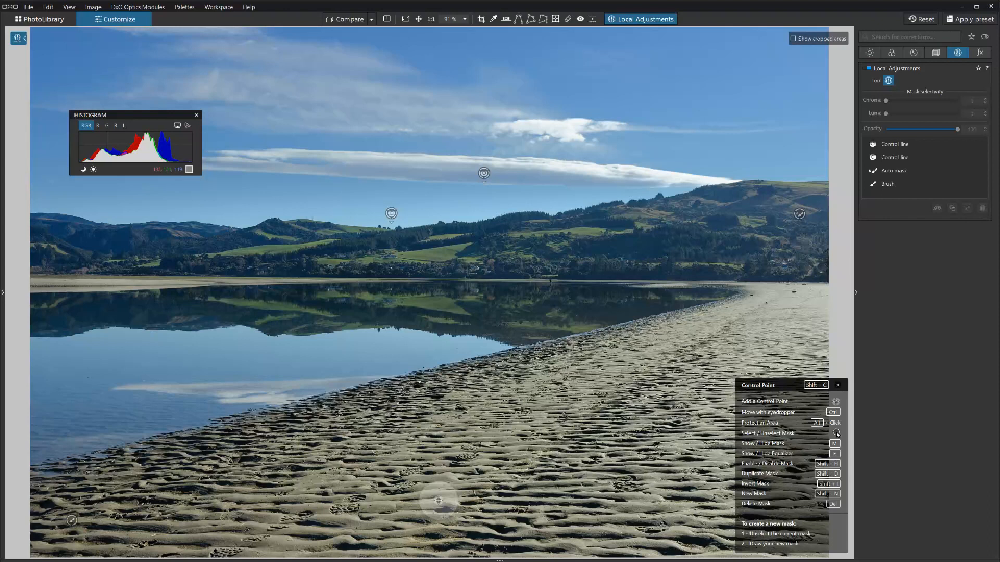
Select the first Control Line in the mask list to examine its chroma and luma selectivity.
click(434, 483)
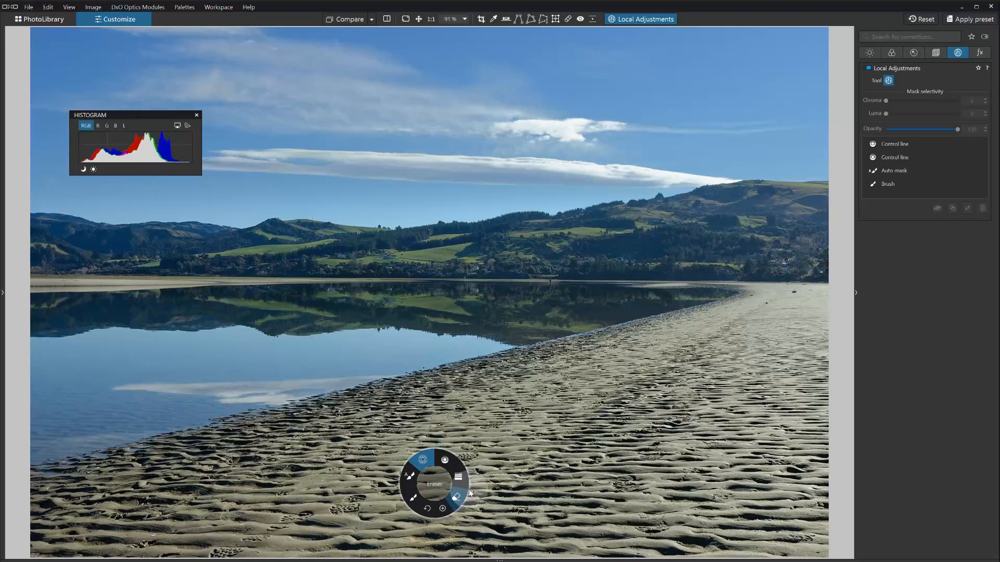
click(502, 456)
click(957, 377)
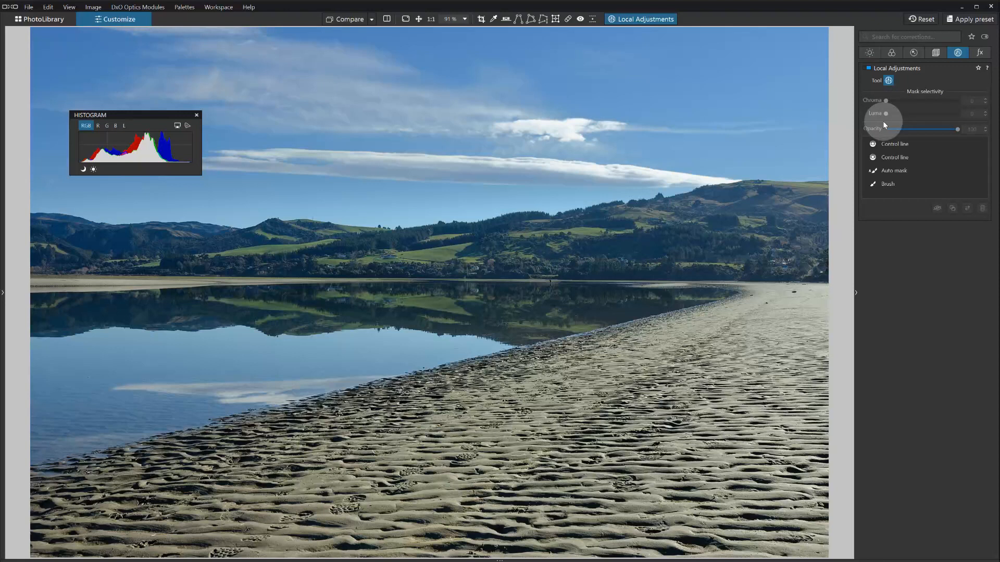
click(894, 145)
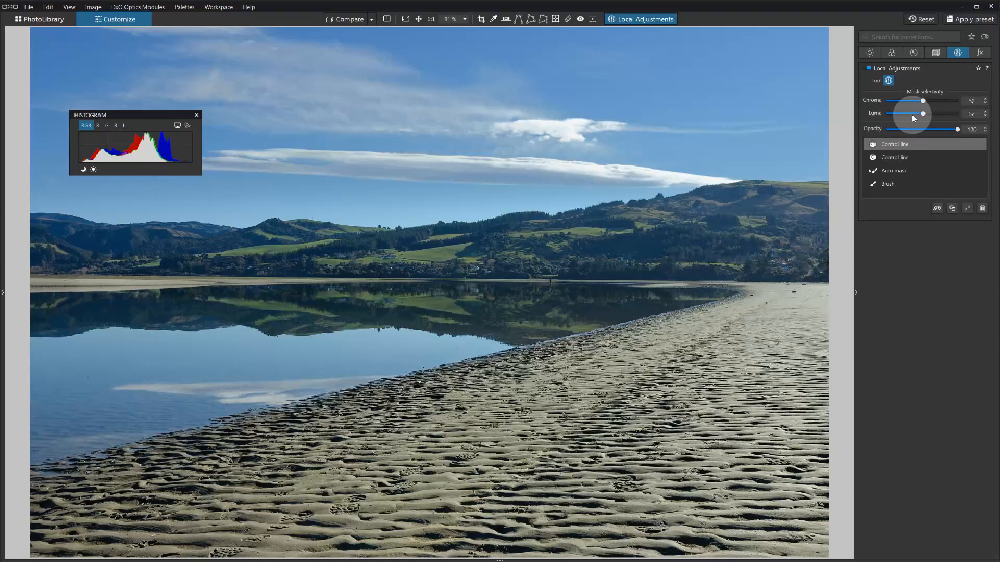